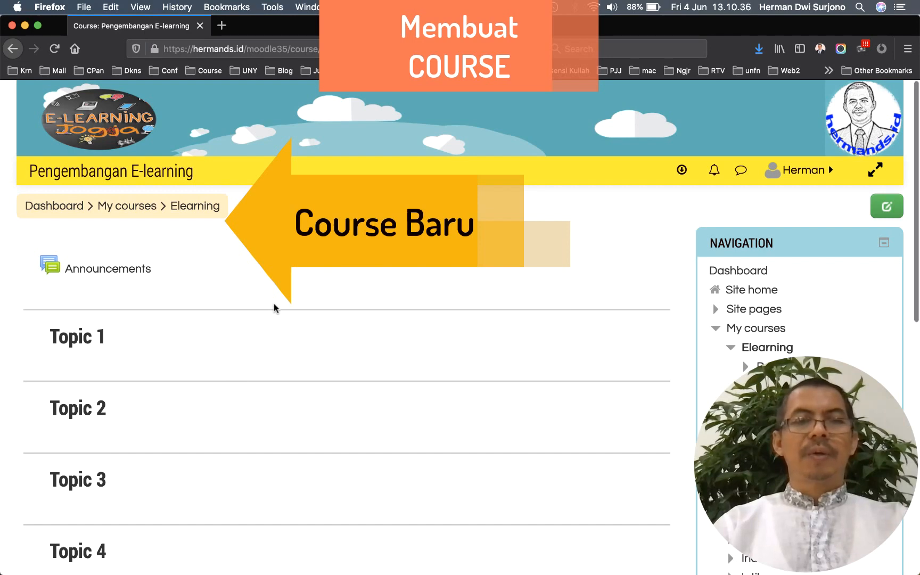
Scroll down the Elearning course page to view Announcements and Topics 1–4
{"action": "scroll", "coordinate": [275, 308], "scroll_direction": "down", "scroll_amount": 3}
Switch the Elearning course to Weekly format in its settings and save
{"action": "scroll", "coordinate": [276, 308], "scroll_direction": "up", "scroll_amount": 2}
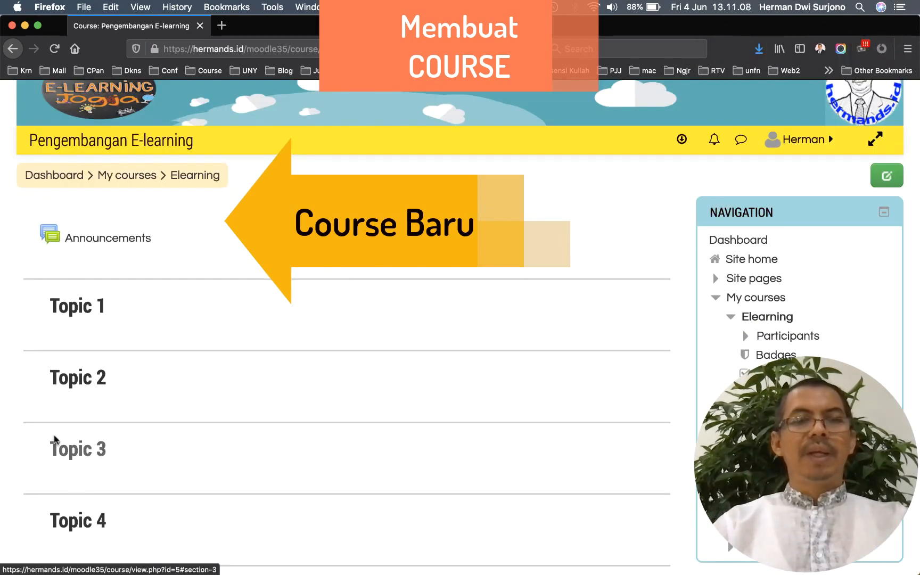
{"action": "scroll", "coordinate": [319, 312], "scroll_direction": "down", "scroll_amount": 5}
{"action": "scroll", "coordinate": [319, 312], "scroll_direction": "down", "scroll_amount": 2}
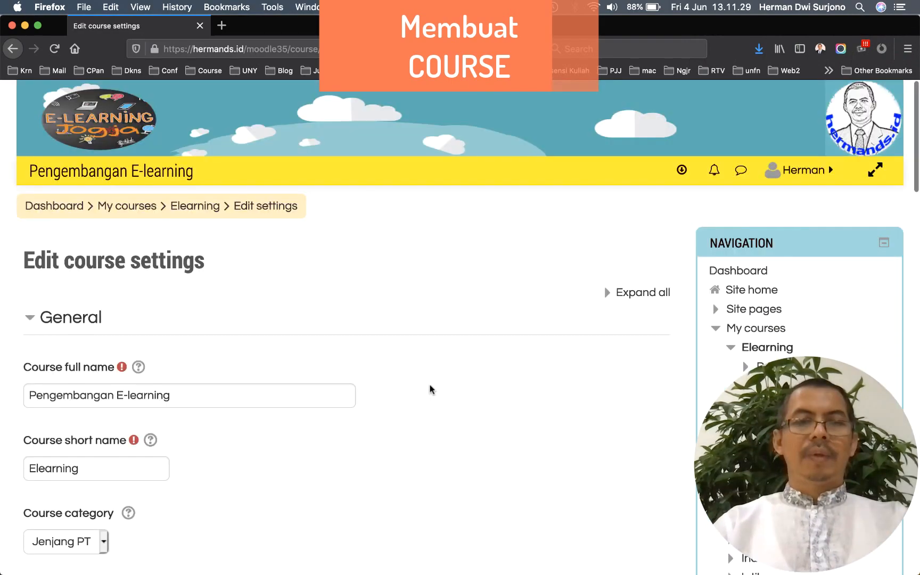
{"action": "scroll", "coordinate": [430, 386], "scroll_direction": "down", "scroll_amount": 10}
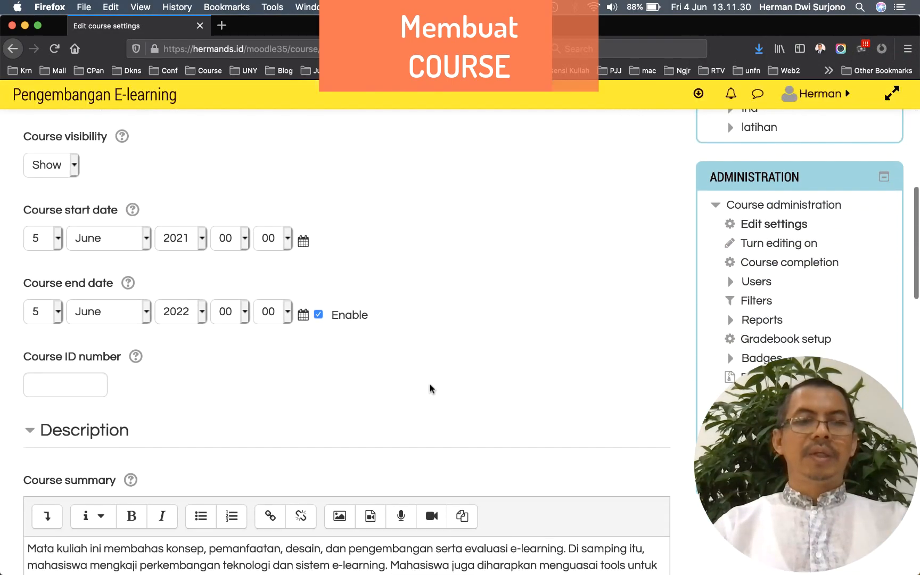
{"action": "scroll", "coordinate": [430, 388], "scroll_direction": "down", "scroll_amount": 15}
{"action": "scroll", "coordinate": [430, 389], "scroll_direction": "down", "scroll_amount": 5}
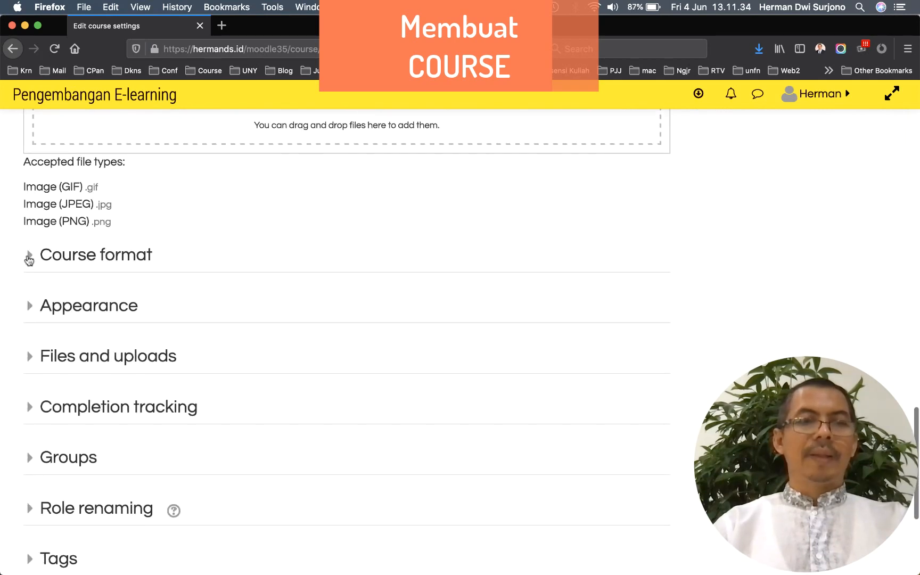
{"action": "left_click", "coordinate": [28, 258]}
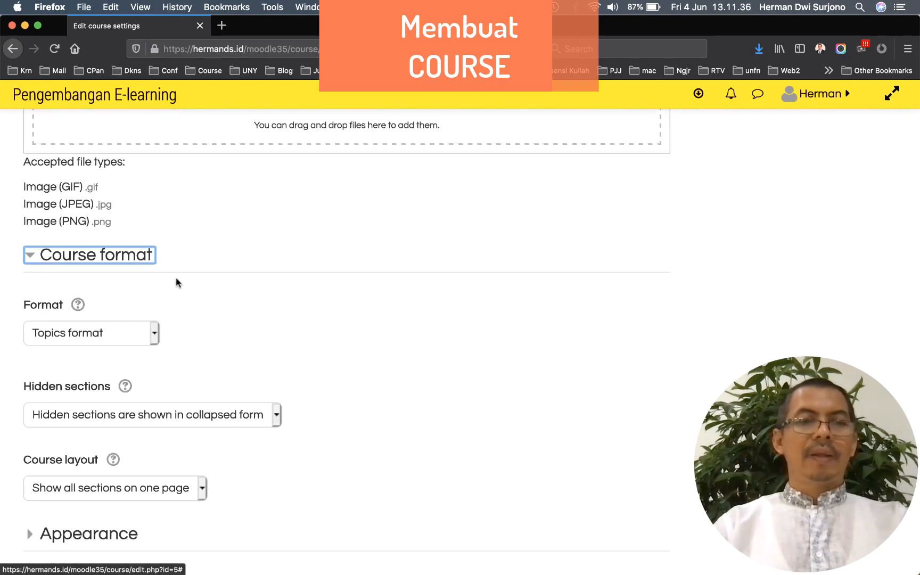
{"action": "left_click", "coordinate": [155, 336]}
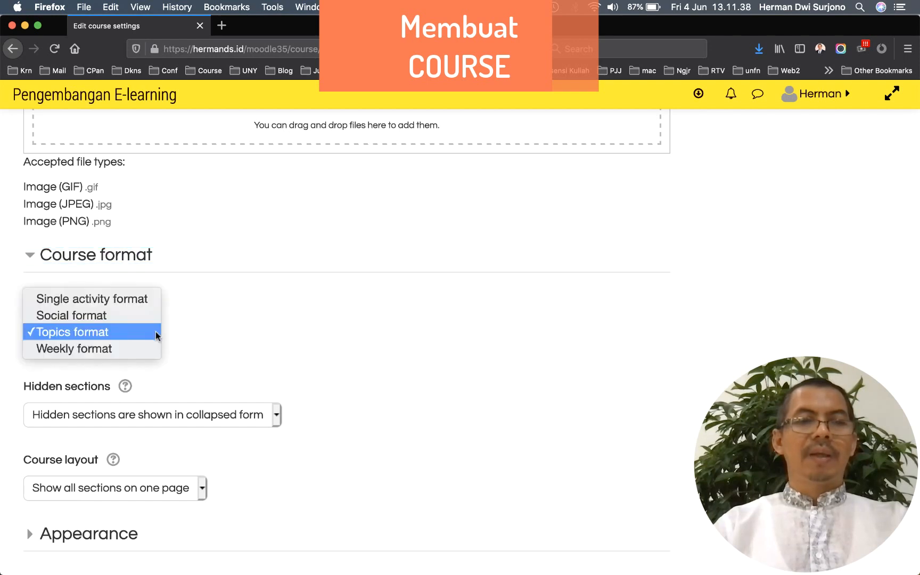
{"action": "left_click", "coordinate": [121, 349]}
{"action": "scroll", "coordinate": [119, 453], "scroll_direction": "down", "scroll_amount": 10}
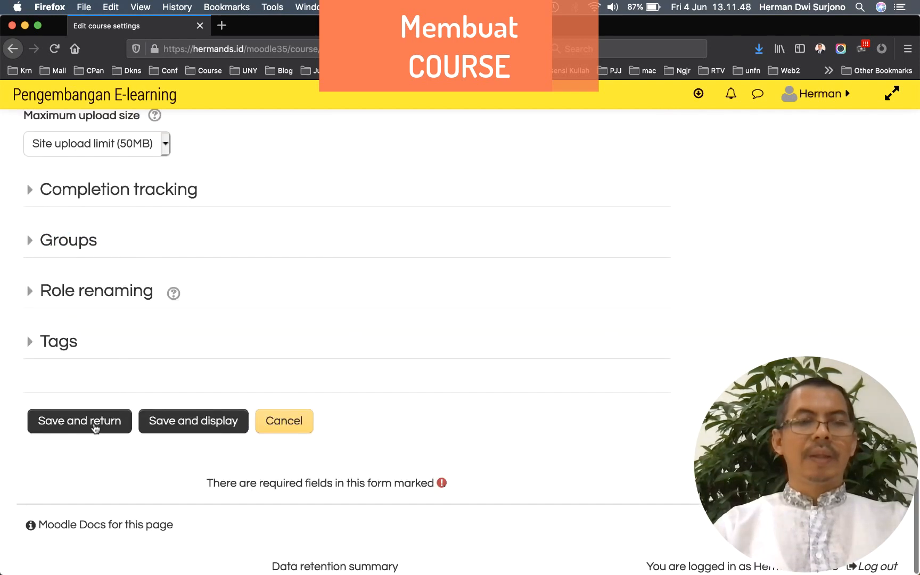
{"action": "left_click", "coordinate": [186, 429]}
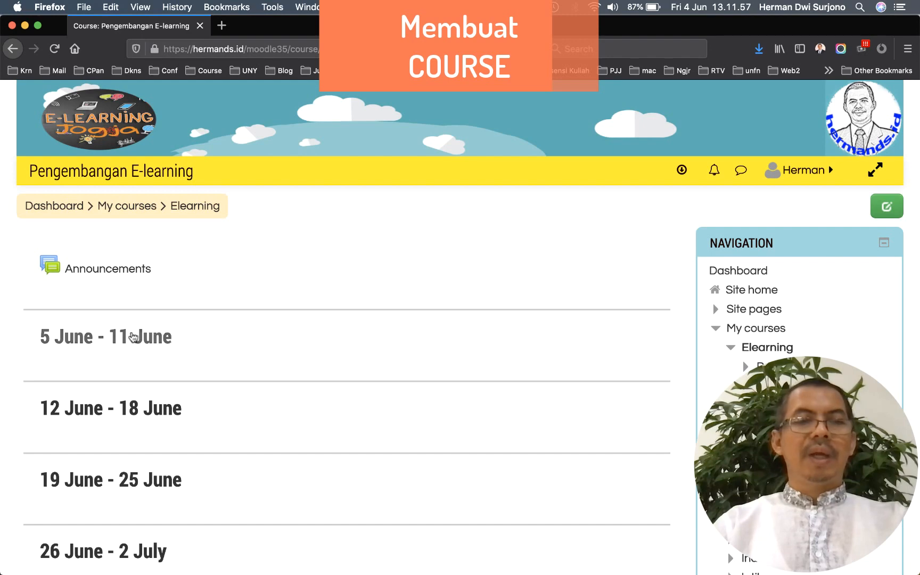
Expand Users under Course administration to reveal Enrolled users
{"action": "scroll", "coordinate": [109, 350], "scroll_direction": "down", "scroll_amount": 3}
{"action": "scroll", "coordinate": [109, 350], "scroll_direction": "up", "scroll_amount": 3}
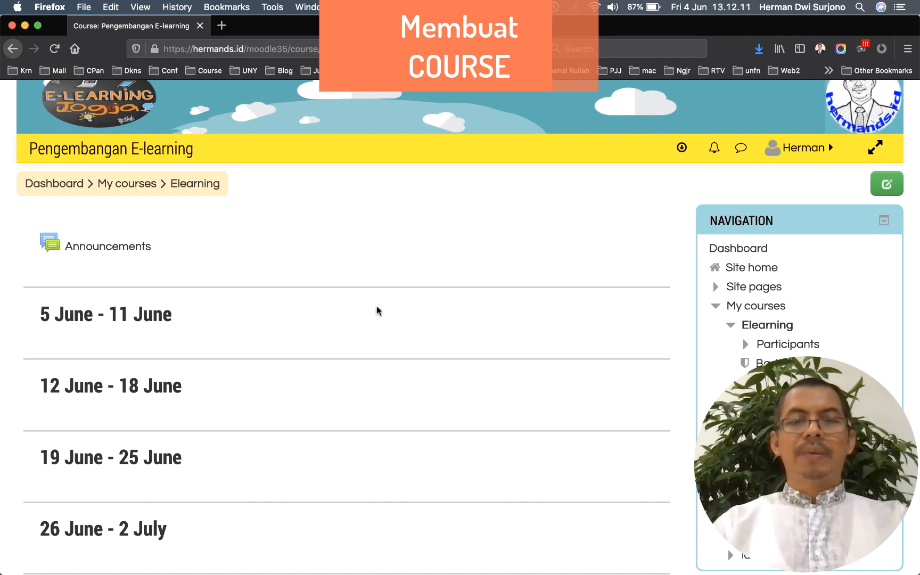
{"action": "scroll", "coordinate": [376, 311], "scroll_direction": "down", "scroll_amount": 5}
{"action": "scroll", "coordinate": [376, 311], "scroll_direction": "down", "scroll_amount": 4}
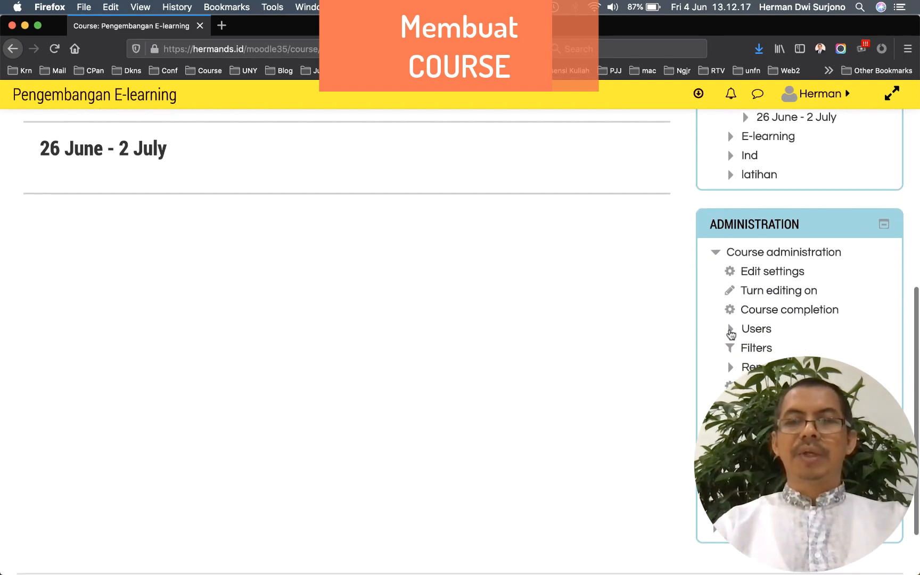
{"action": "left_click", "coordinate": [731, 329]}
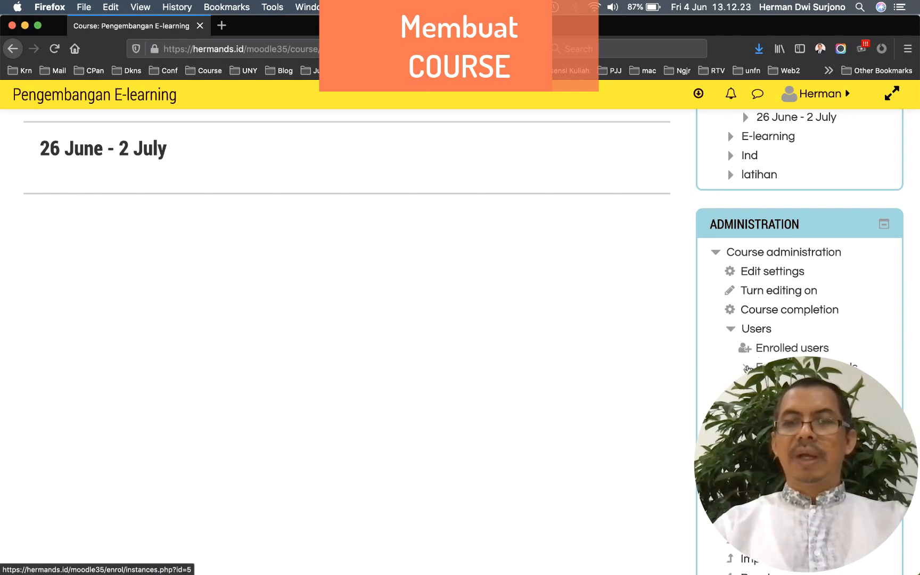
Enable Self enrolment (Student), give it an enrolment key, and save
{"action": "left_click", "coordinate": [799, 367]}
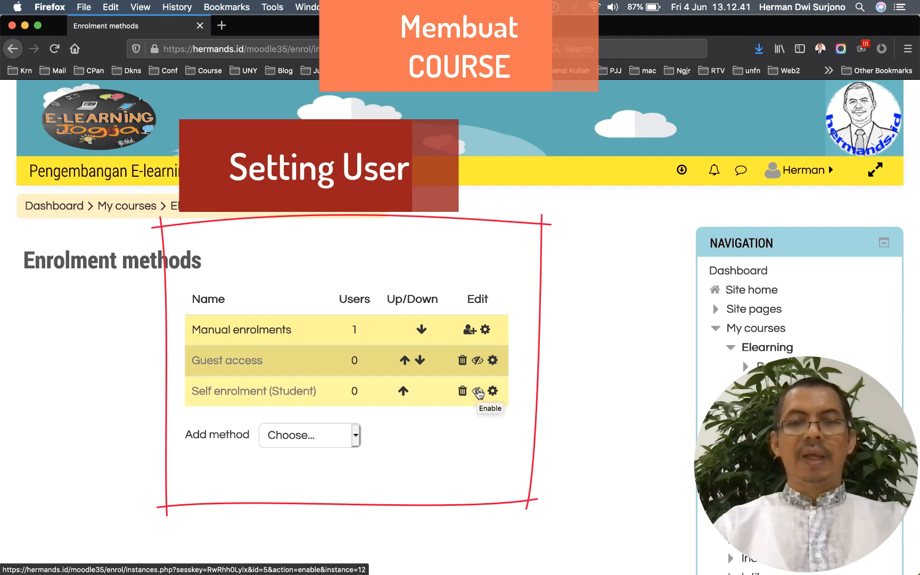
{"action": "left_click", "coordinate": [478, 392]}
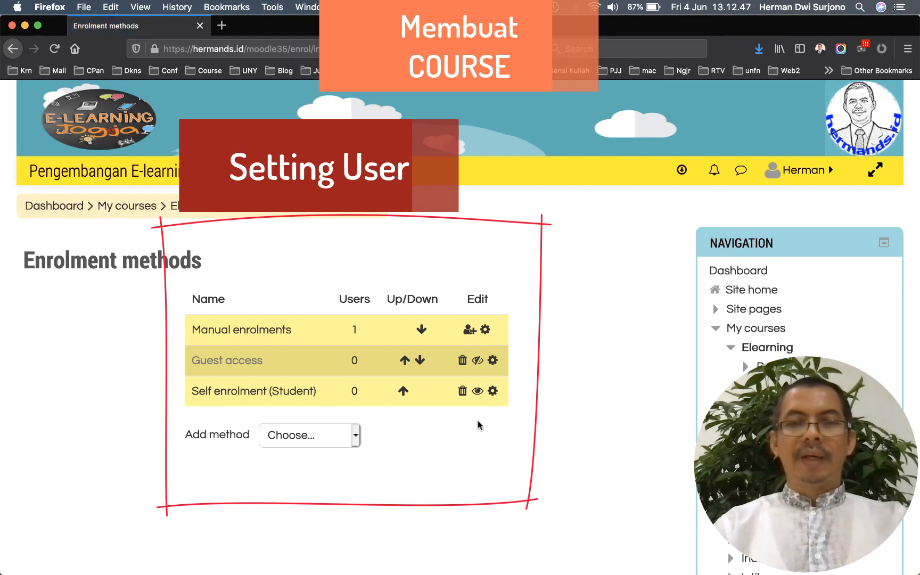
{"action": "left_click", "coordinate": [492, 392]}
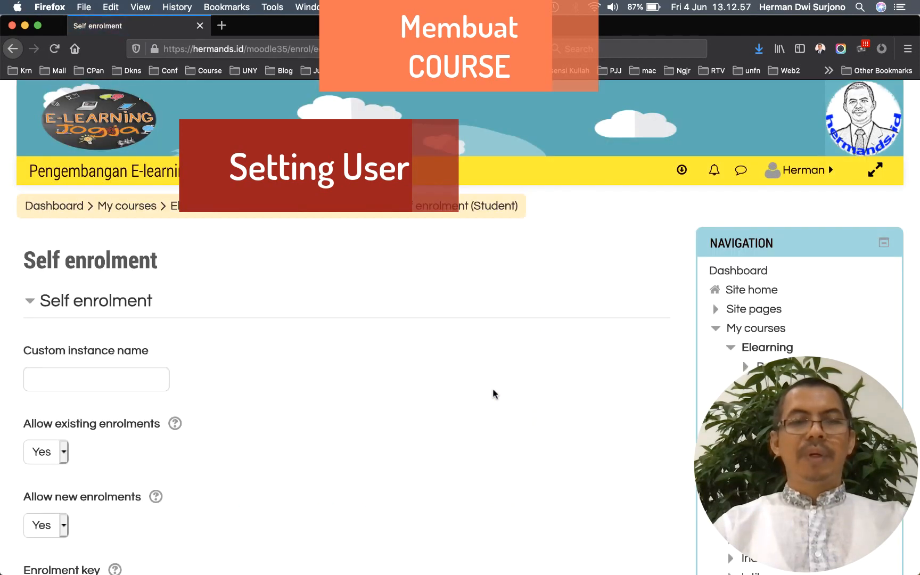
{"action": "scroll", "coordinate": [493, 394], "scroll_direction": "down", "scroll_amount": 5}
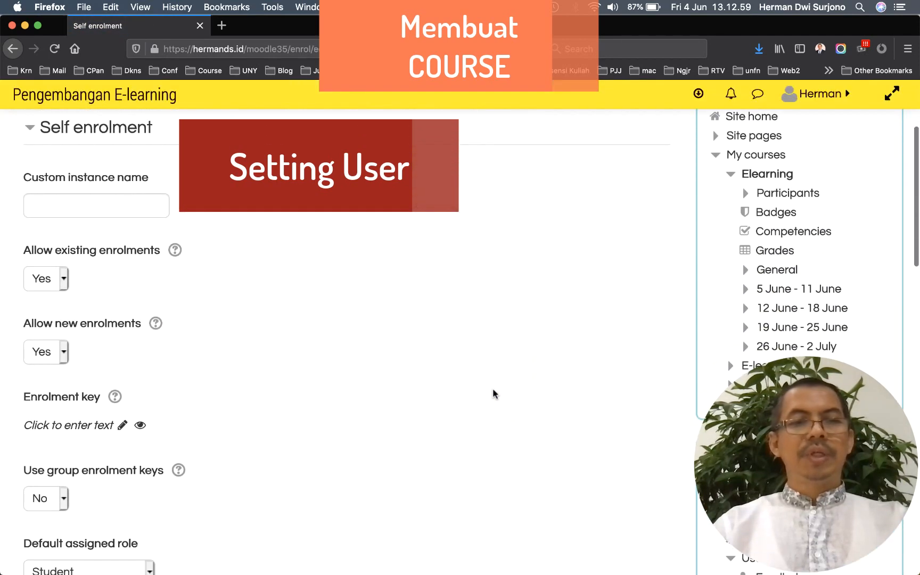
{"action": "scroll", "coordinate": [492, 394], "scroll_direction": "down", "scroll_amount": 2}
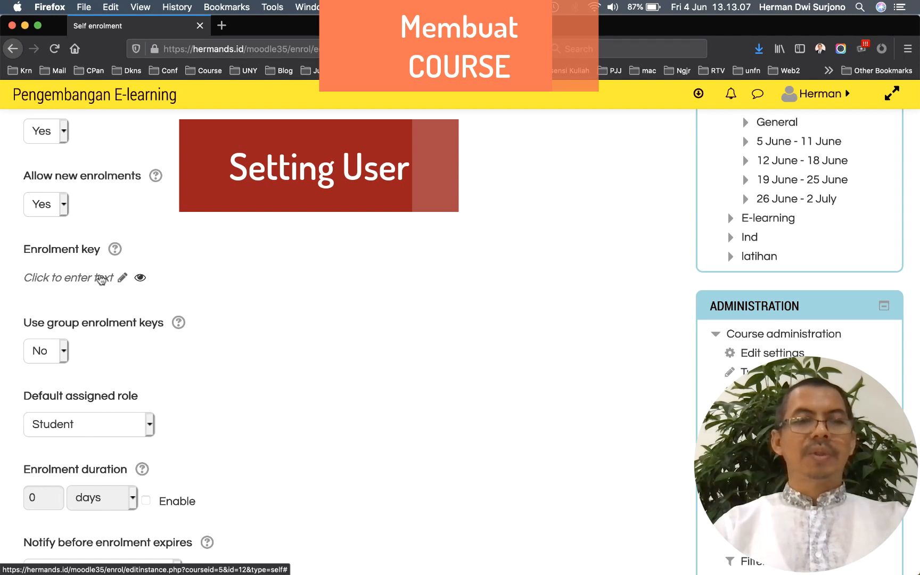
{"action": "left_click", "coordinate": [101, 280]}
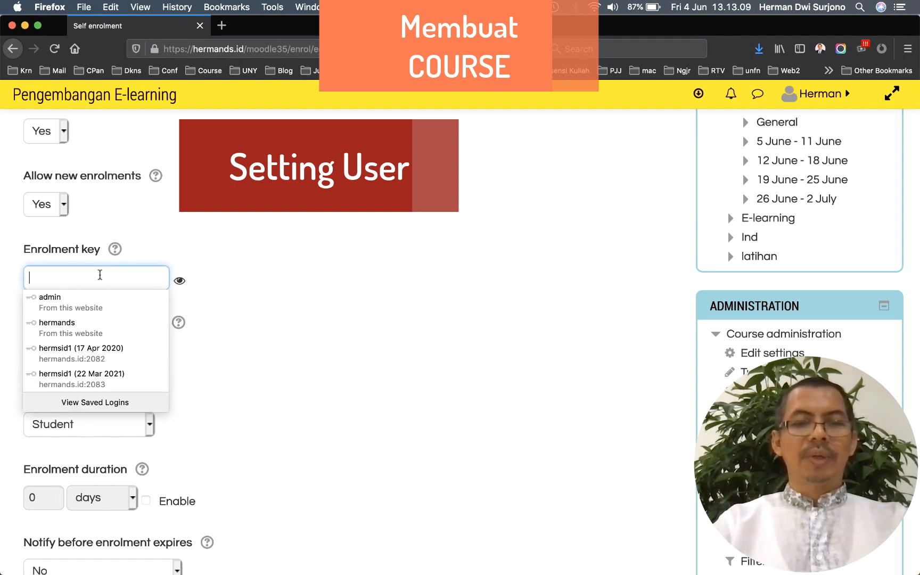
{"action": "scroll", "coordinate": [284, 282], "scroll_direction": "down", "scroll_amount": 15}
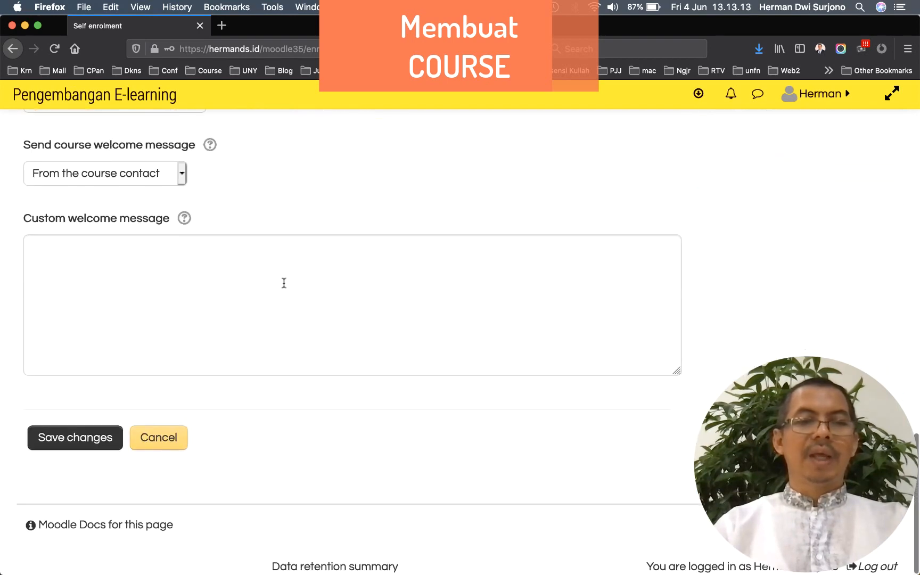
{"action": "left_click", "coordinate": [90, 439]}
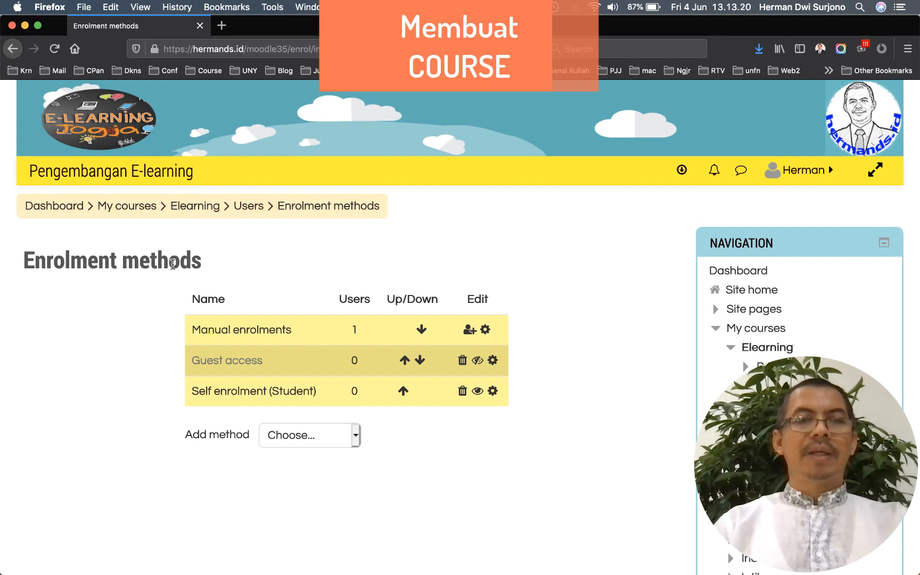
Return to the Elearning course page and turn editing on
{"action": "left_click", "coordinate": [196, 207]}
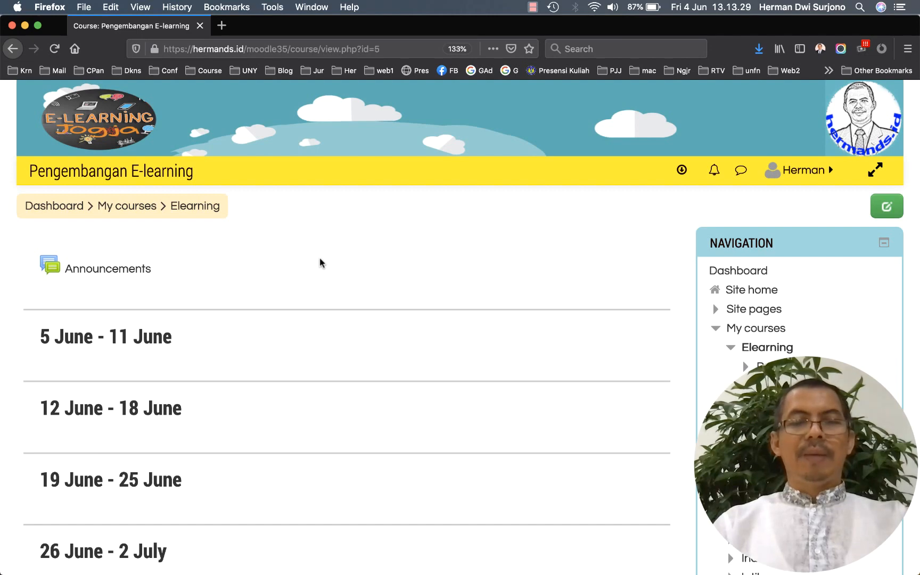
{"action": "scroll", "coordinate": [538, 264], "scroll_direction": "down", "scroll_amount": 8}
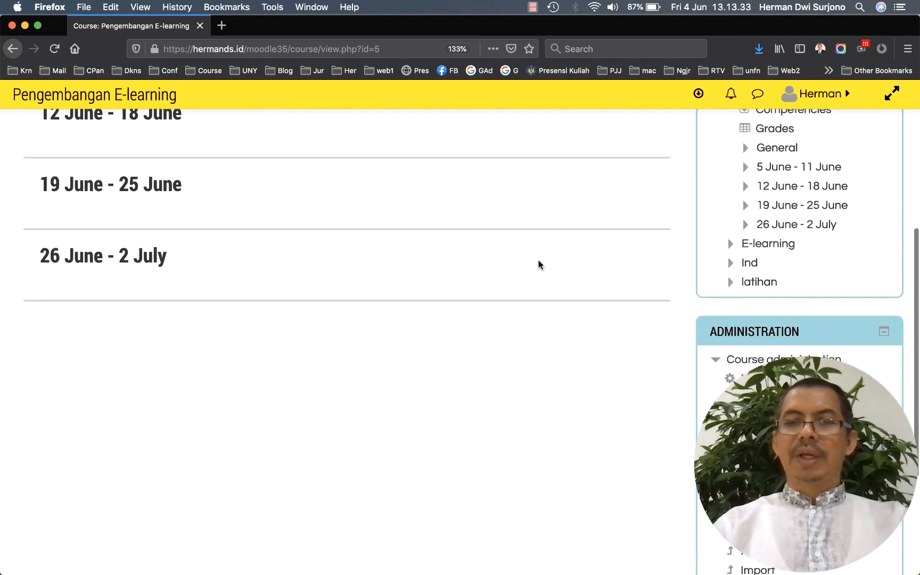
{"action": "left_click", "coordinate": [757, 334]}
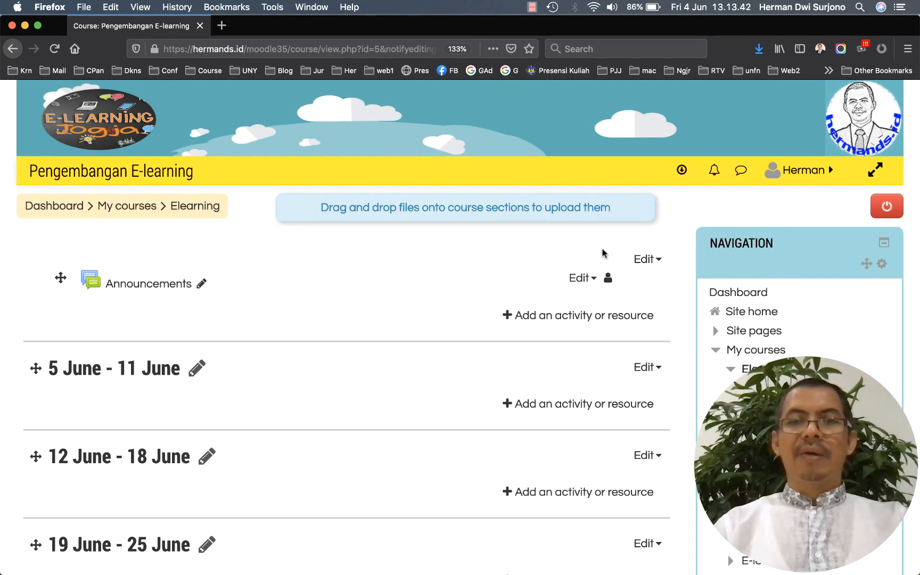
{"action": "scroll", "coordinate": [493, 411], "scroll_direction": "down", "scroll_amount": 7}
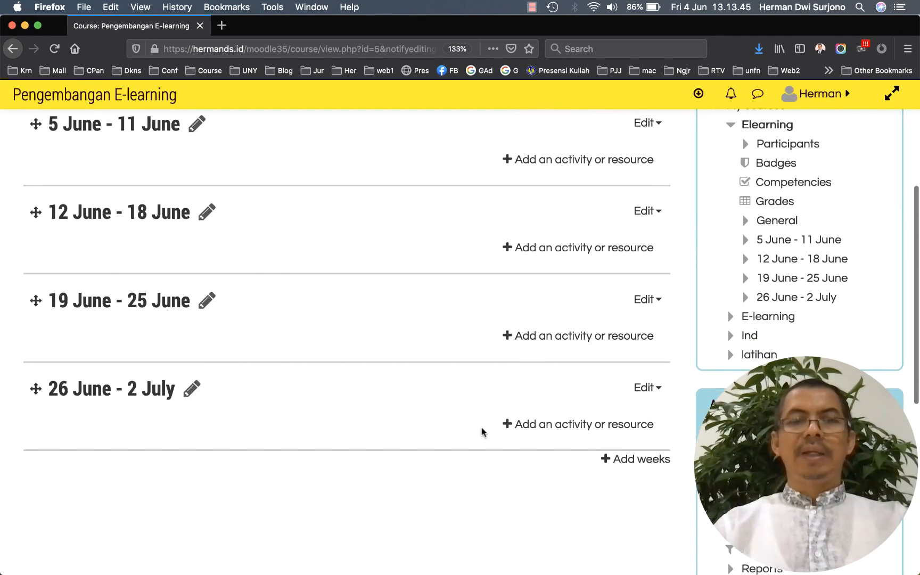
{"action": "scroll", "coordinate": [482, 431], "scroll_direction": "up", "scroll_amount": 7}
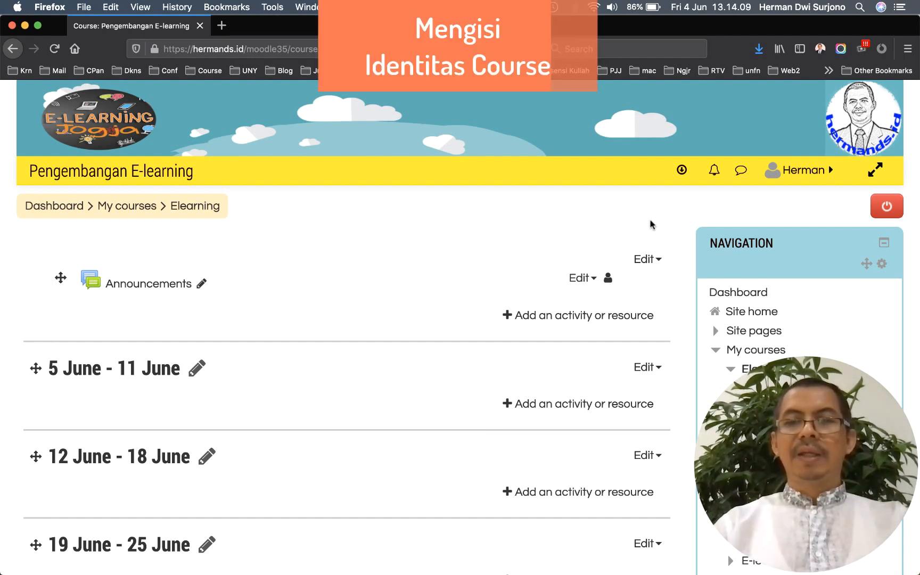
{"action": "left_click", "coordinate": [653, 260]}
{"action": "left_click", "coordinate": [630, 288]}
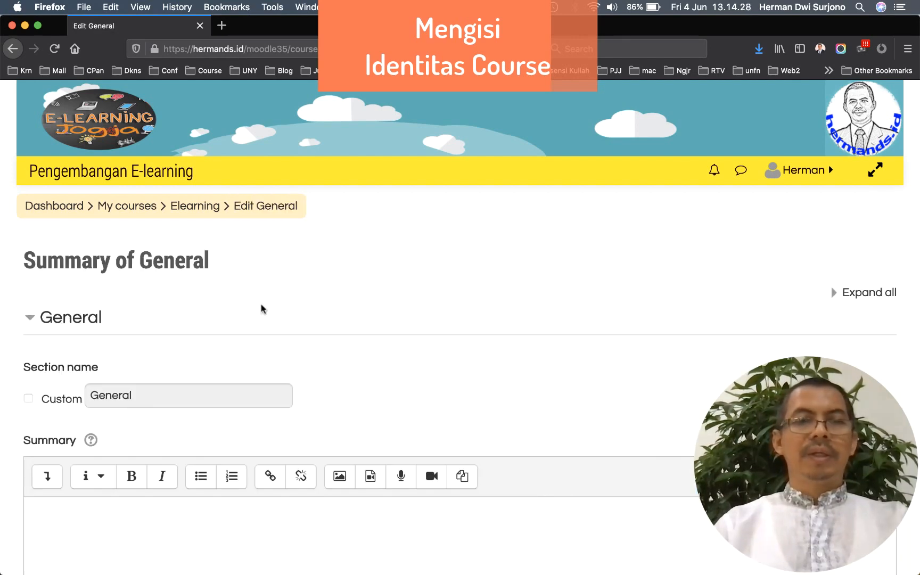
{"action": "scroll", "coordinate": [261, 308], "scroll_direction": "down", "scroll_amount": 5}
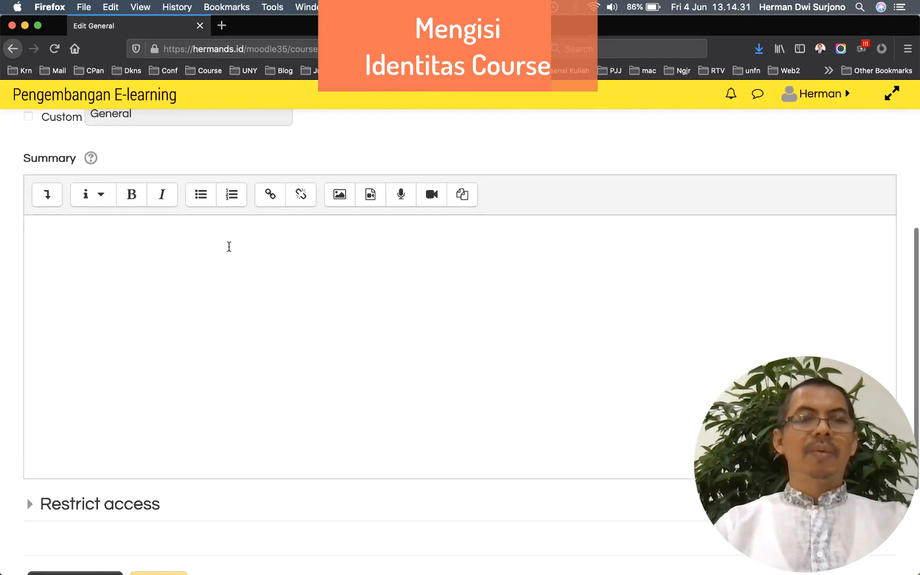
{"action": "key", "text": "super+v"}
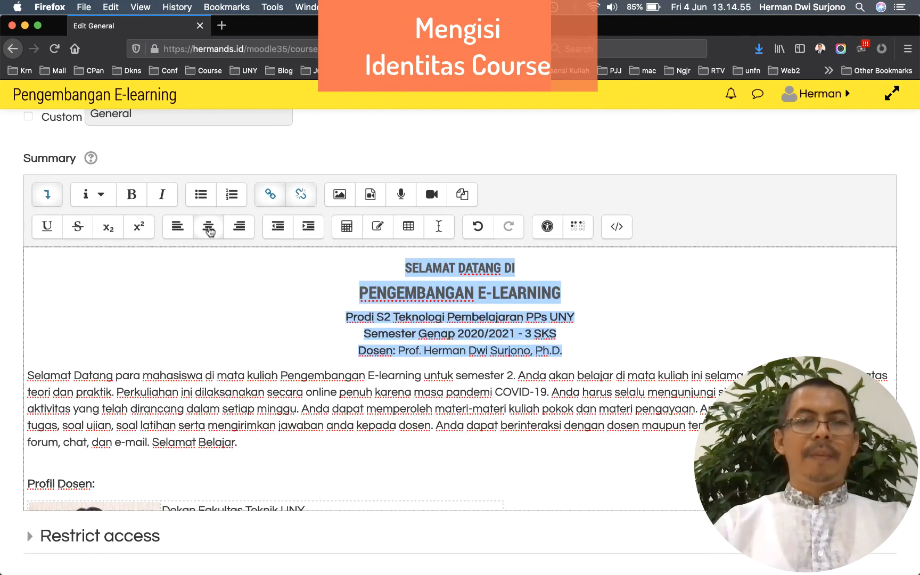
{"action": "left_click", "coordinate": [271, 270]}
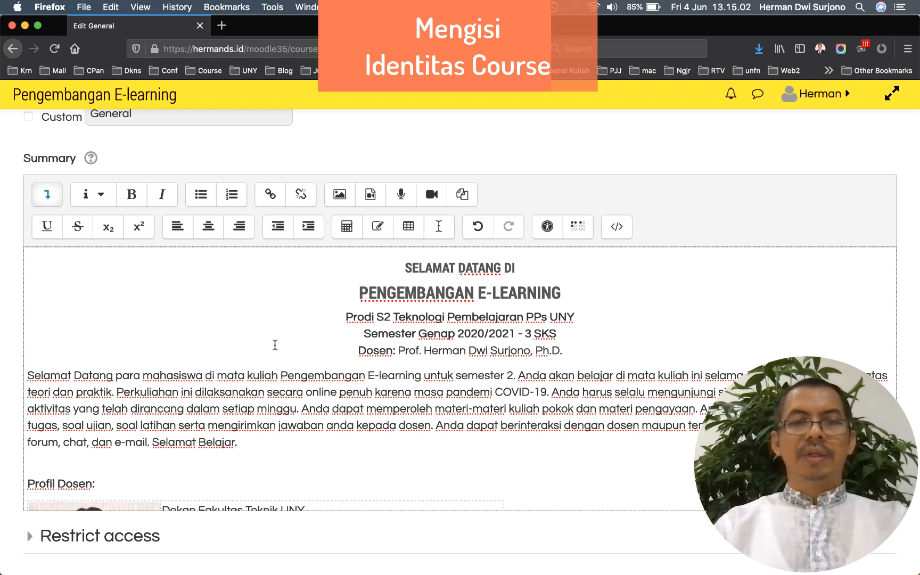
{"action": "scroll", "coordinate": [275, 345], "scroll_direction": "down", "scroll_amount": 1}
{"action": "scroll", "coordinate": [275, 345], "scroll_direction": "up", "scroll_amount": 1}
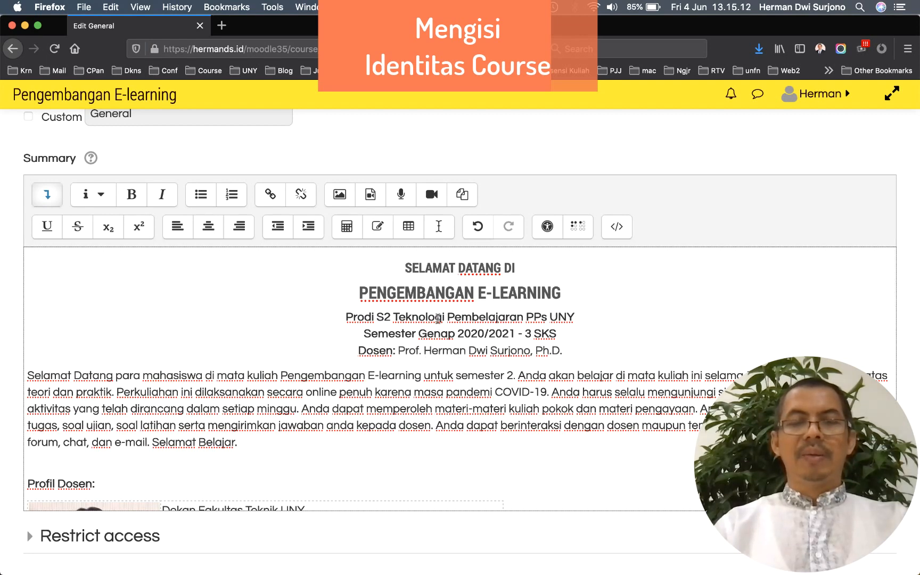
{"action": "scroll", "coordinate": [394, 372], "scroll_direction": "down", "scroll_amount": 2}
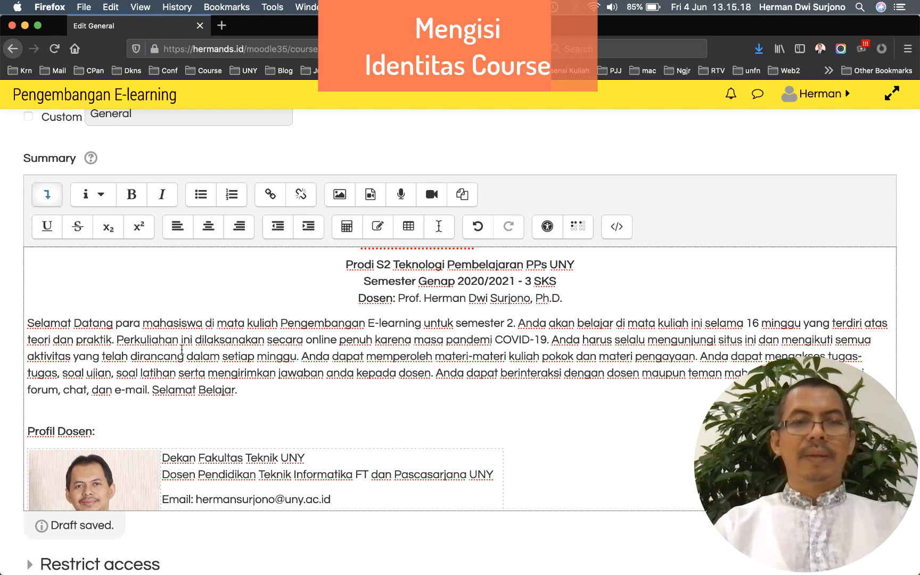
{"action": "scroll", "coordinate": [237, 361], "scroll_direction": "down", "scroll_amount": 5}
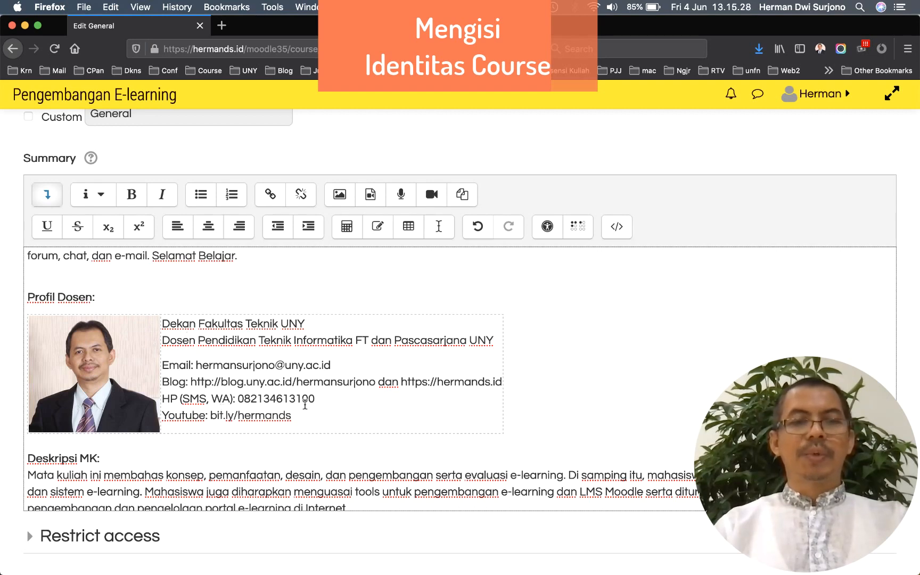
{"action": "scroll", "coordinate": [306, 405], "scroll_direction": "down", "scroll_amount": 5}
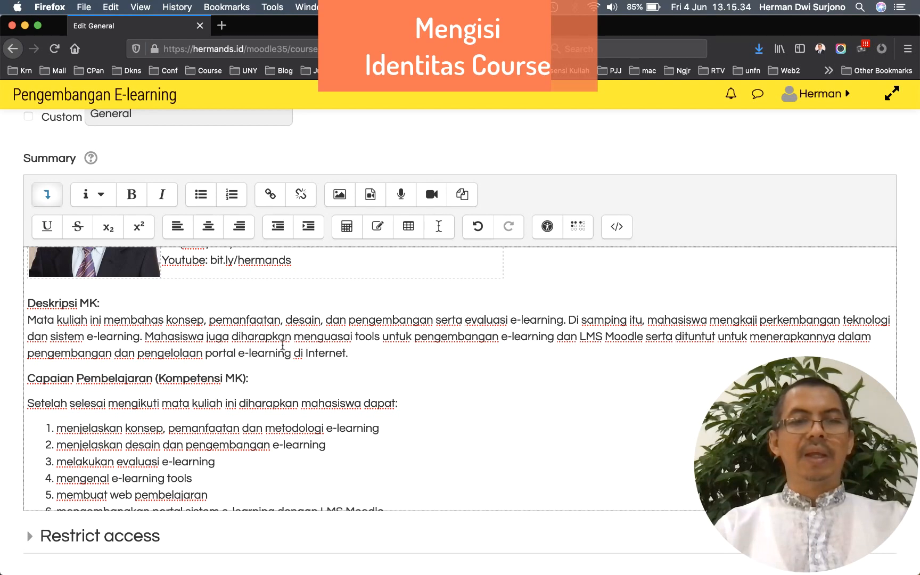
{"action": "scroll", "coordinate": [283, 345], "scroll_direction": "down", "scroll_amount": 2}
{"action": "scroll", "coordinate": [283, 345], "scroll_direction": "down", "scroll_amount": 2}
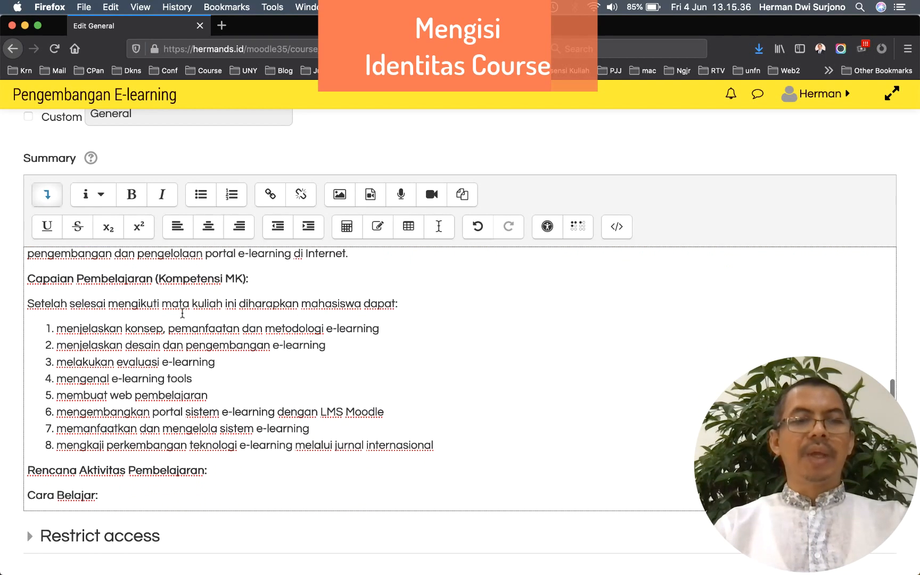
{"action": "scroll", "coordinate": [182, 313], "scroll_direction": "down", "scroll_amount": 6}
{"action": "scroll", "coordinate": [182, 313], "scroll_direction": "down", "scroll_amount": 1}
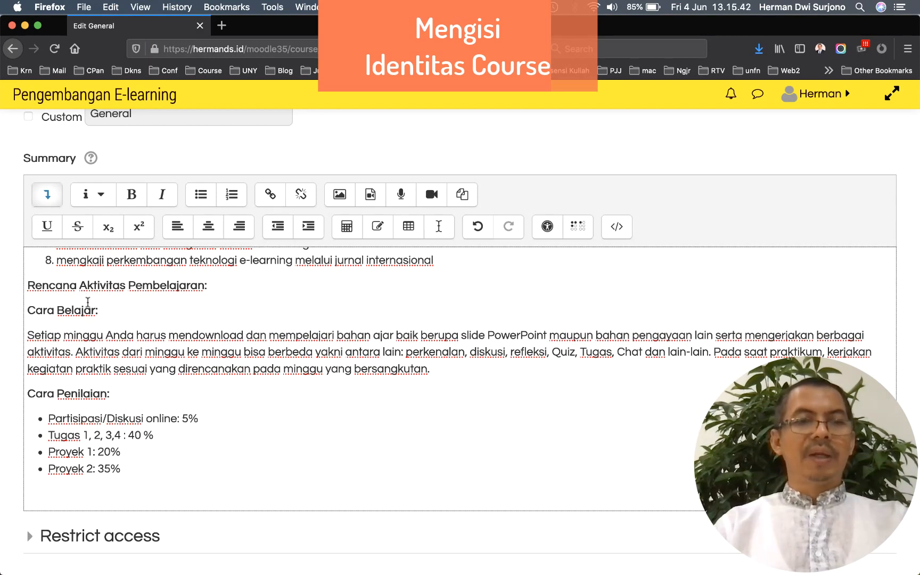
{"action": "scroll", "coordinate": [109, 335], "scroll_direction": "down", "scroll_amount": 3}
{"action": "scroll", "coordinate": [111, 338], "scroll_direction": "down", "scroll_amount": 2}
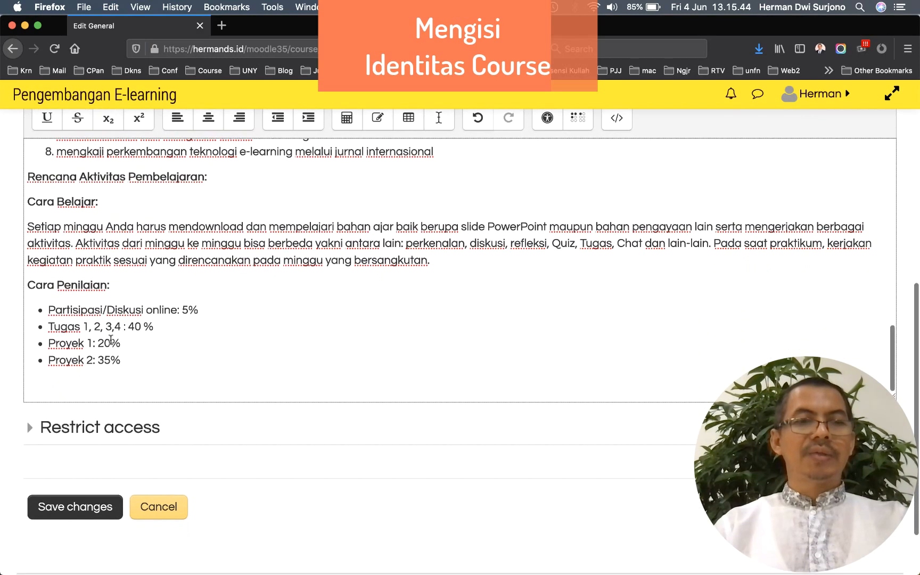
{"action": "scroll", "coordinate": [112, 342], "scroll_direction": "down", "scroll_amount": 3}
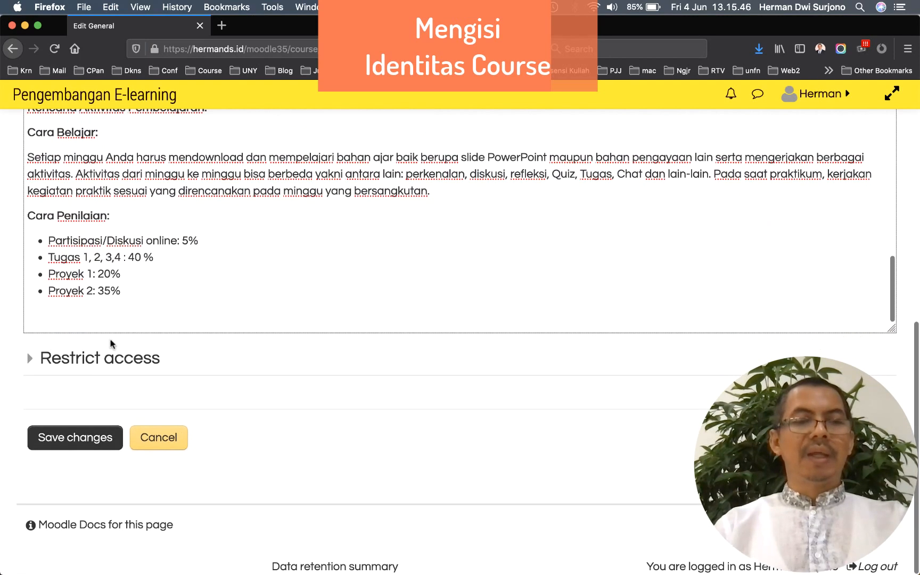
Save the General section summary and scroll down to the weekly sections
{"action": "left_click", "coordinate": [85, 442]}
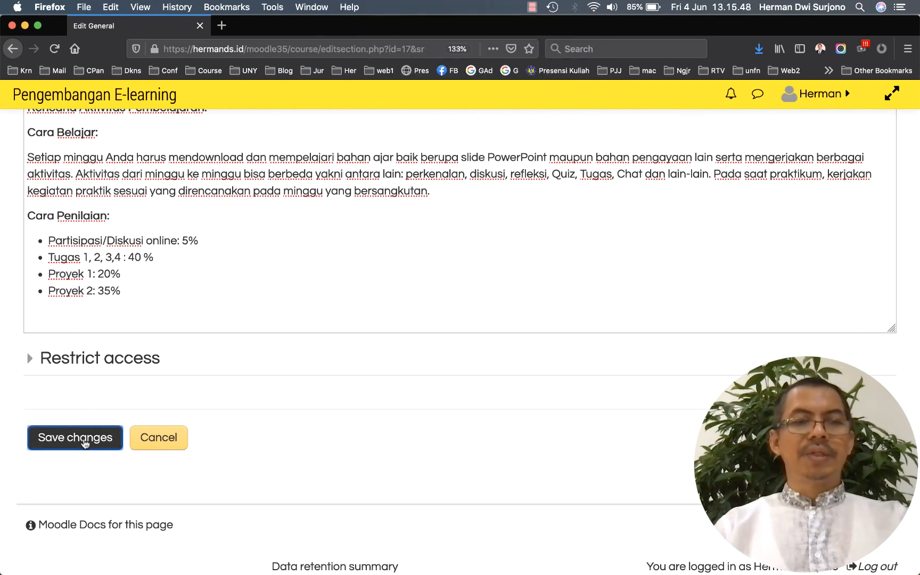
{"action": "scroll", "coordinate": [99, 323], "scroll_direction": "up", "scroll_amount": 3}
{"action": "scroll", "coordinate": [100, 324], "scroll_direction": "down", "scroll_amount": 3}
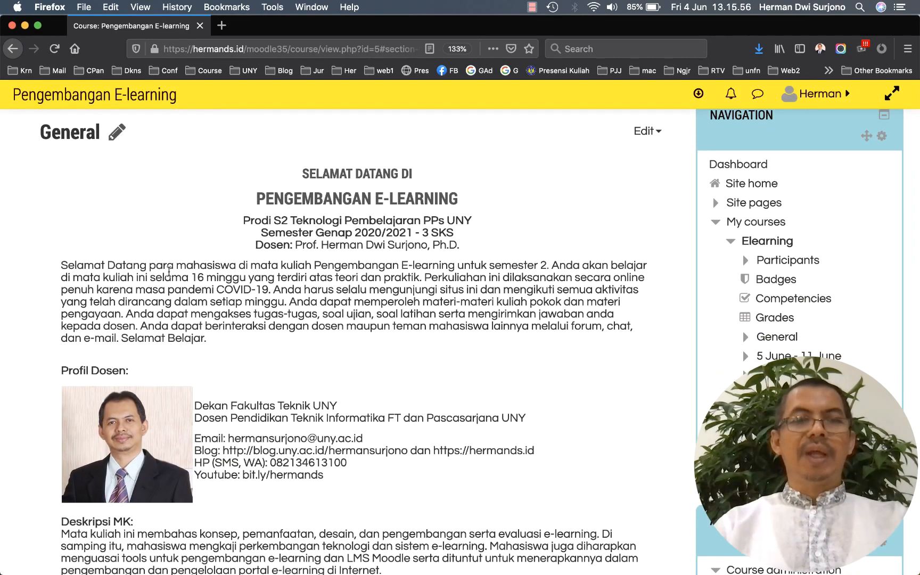
{"action": "scroll", "coordinate": [206, 237], "scroll_direction": "down", "scroll_amount": 1}
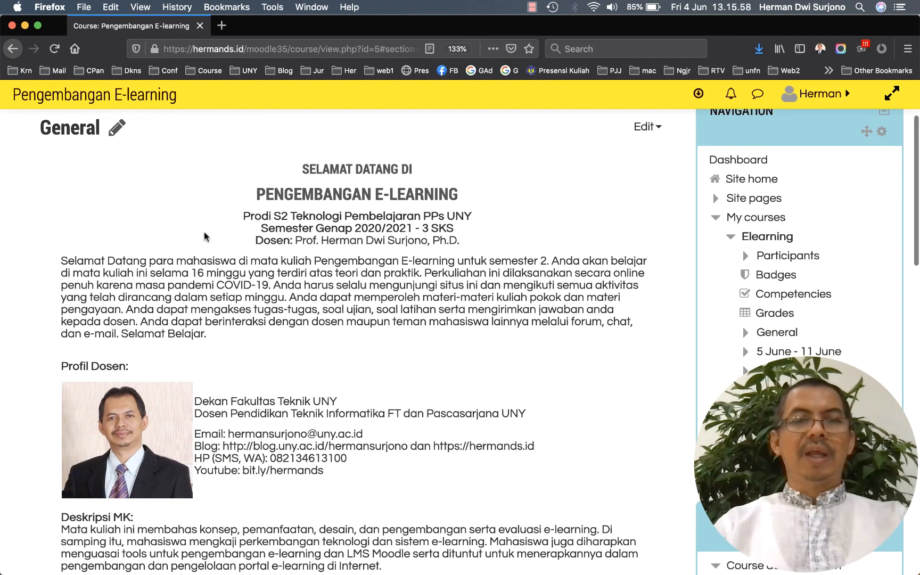
{"action": "scroll", "coordinate": [207, 237], "scroll_direction": "down", "scroll_amount": 1}
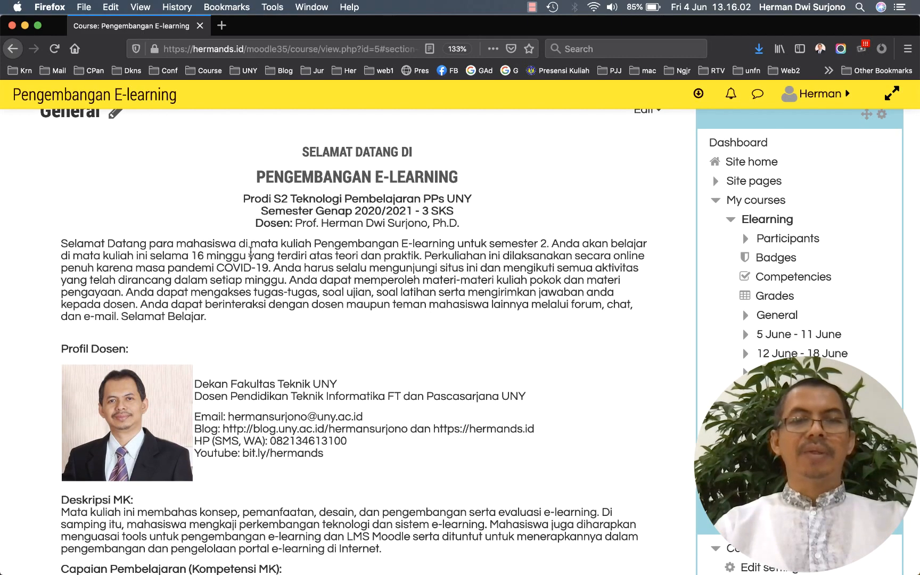
{"action": "scroll", "coordinate": [251, 252], "scroll_direction": "down", "scroll_amount": 5}
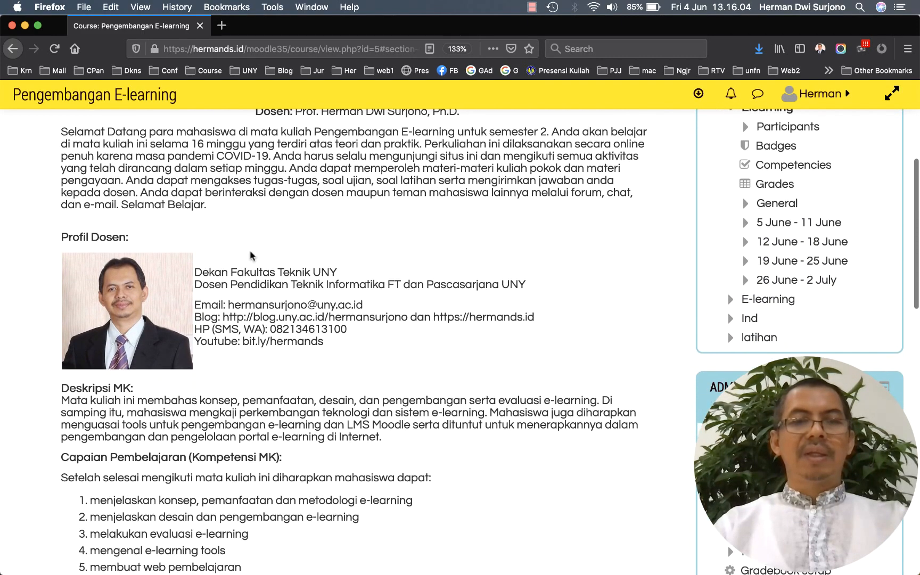
{"action": "scroll", "coordinate": [250, 256], "scroll_direction": "down", "scroll_amount": 7}
{"action": "scroll", "coordinate": [250, 255], "scroll_direction": "down", "scroll_amount": 13}
{"action": "scroll", "coordinate": [251, 253], "scroll_direction": "down", "scroll_amount": 10}
{"action": "scroll", "coordinate": [253, 256], "scroll_direction": "down", "scroll_amount": 5}
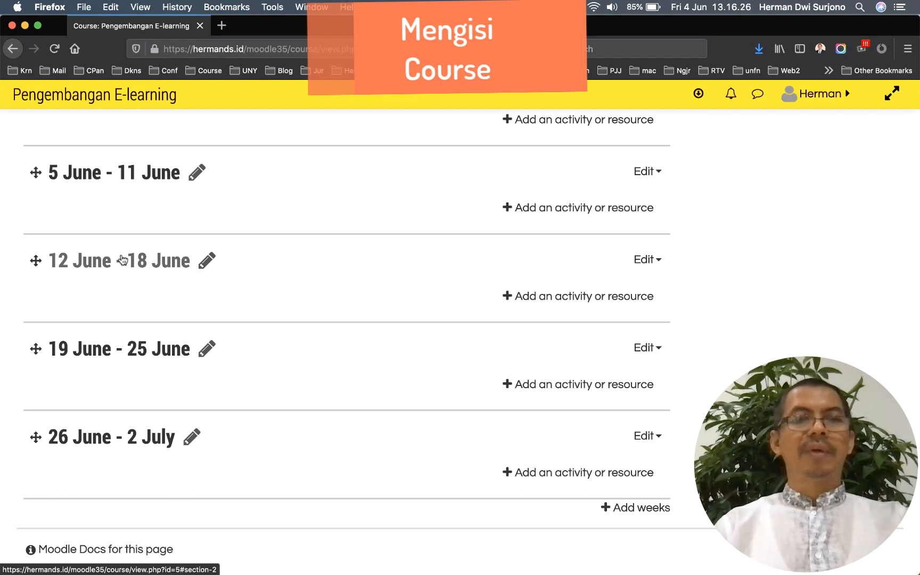
Rename the 5 June – 11 June week to 'Minggu ke-1: Pengantar E-learning'
{"action": "left_click", "coordinate": [197, 173]}
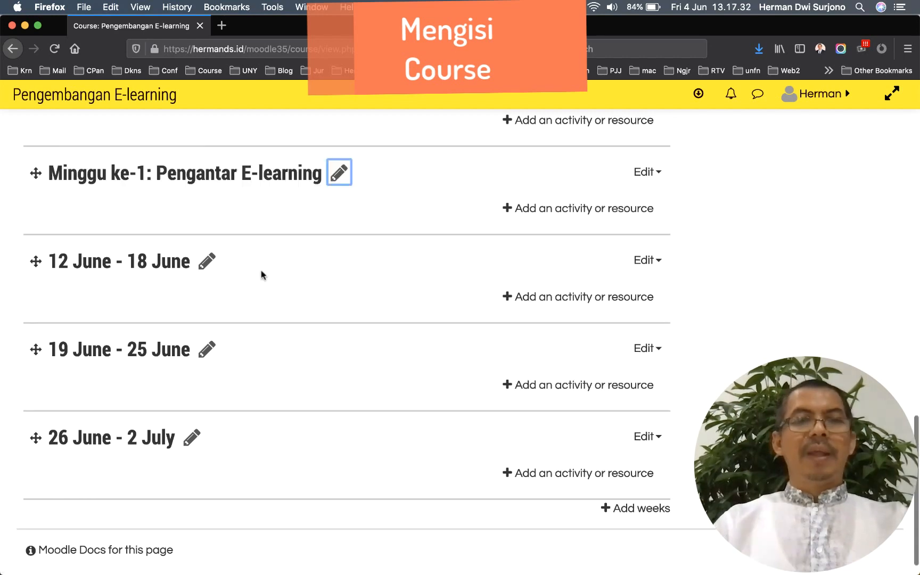
{"action": "scroll", "coordinate": [261, 271], "scroll_direction": "up", "scroll_amount": 2}
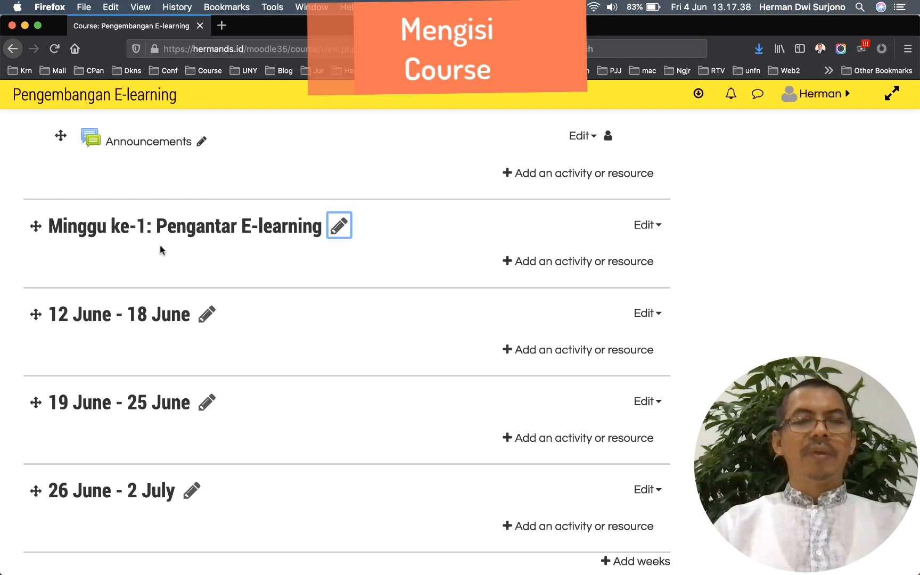
{"action": "scroll", "coordinate": [166, 273], "scroll_direction": "up", "scroll_amount": 1}
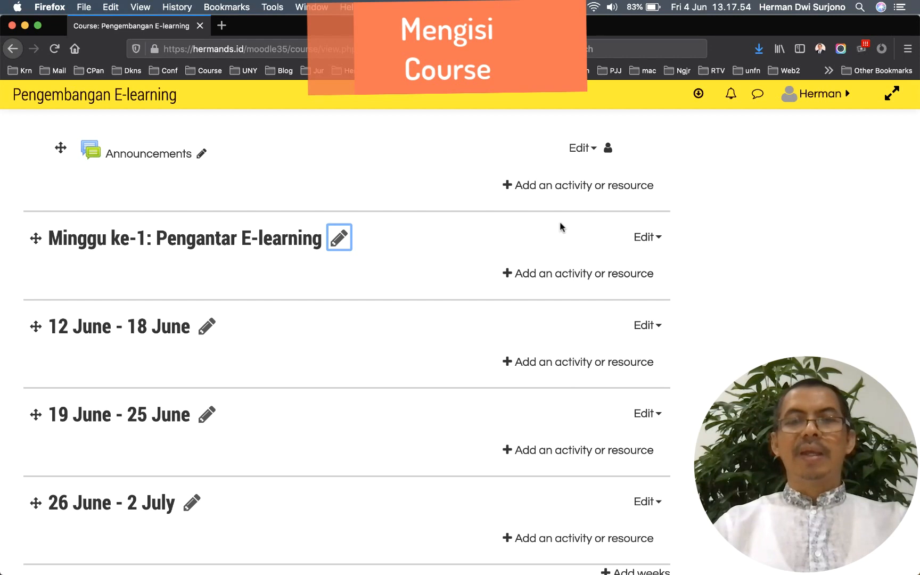
Paste the introductory paragraph as the first week's summary and save
{"action": "left_click", "coordinate": [659, 240]}
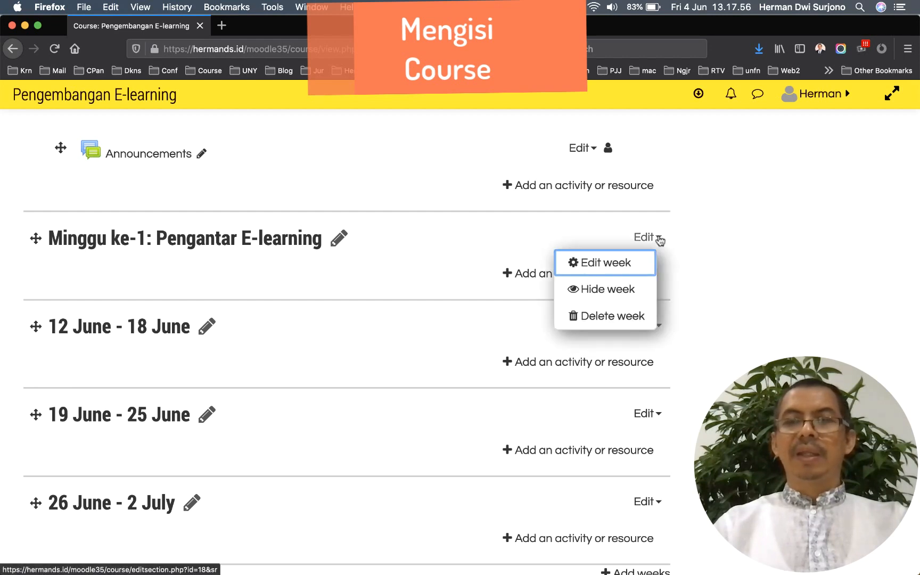
{"action": "left_click", "coordinate": [621, 264]}
{"action": "scroll", "coordinate": [620, 269], "scroll_direction": "down", "scroll_amount": 5}
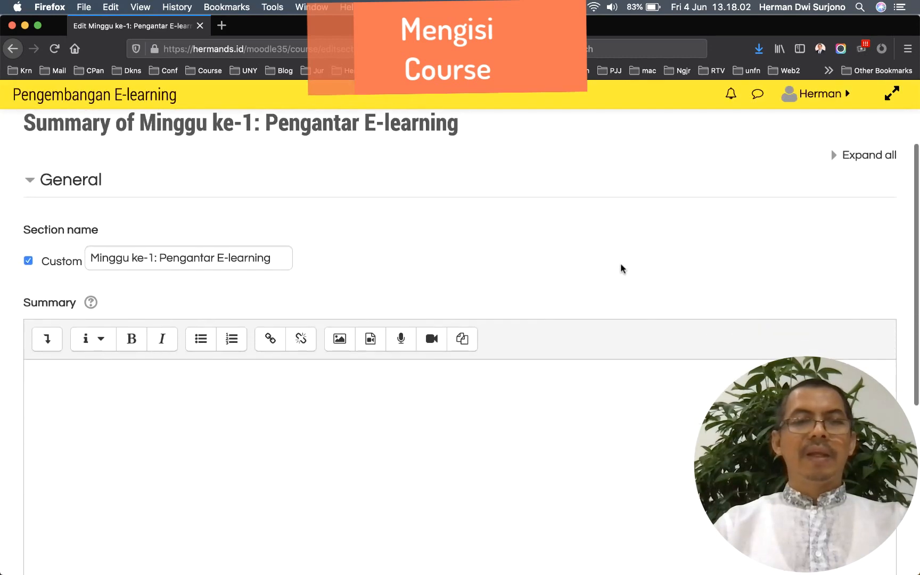
{"action": "scroll", "coordinate": [622, 264], "scroll_direction": "down", "scroll_amount": 1}
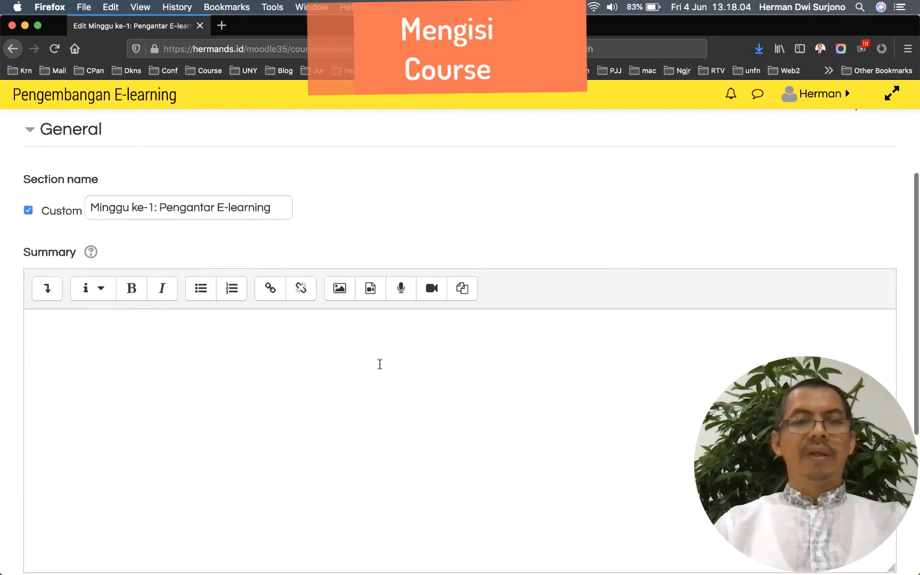
{"action": "left_click", "coordinate": [234, 343]}
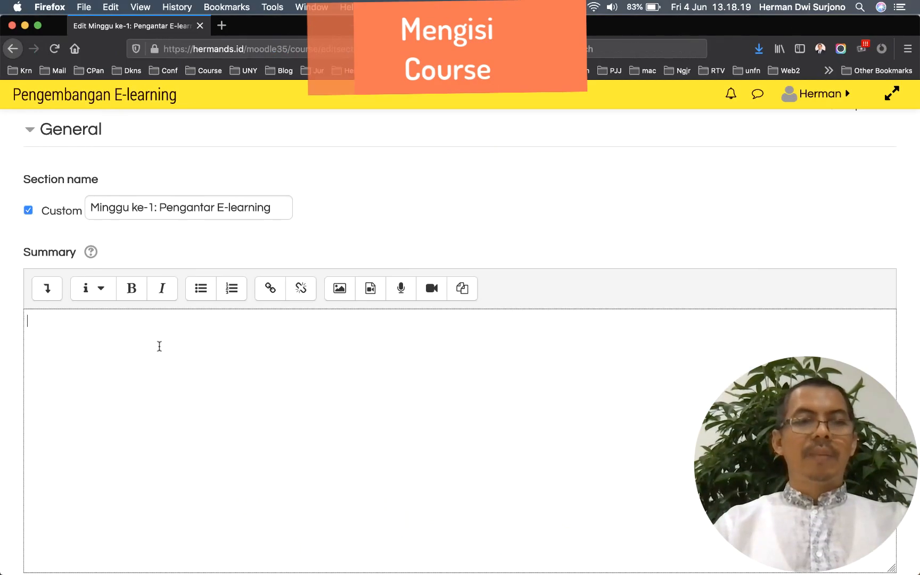
{"action": "type", "text": "Pada minggu pertama ini kita akan mulai mengenal mata kuliah pengembangan e-learning. Kita akan mulai dengan mengeksplore silabus mata kuliah, kemudian kita bahas materi pengembangan pengembangan e-learning. Aktivitas pada minggu ini berupa perkenalan singkat tiap mahasiswa, diskusi melalui forum dan mengerjakan tugas eksplorasi dan evauasi e-learning."}
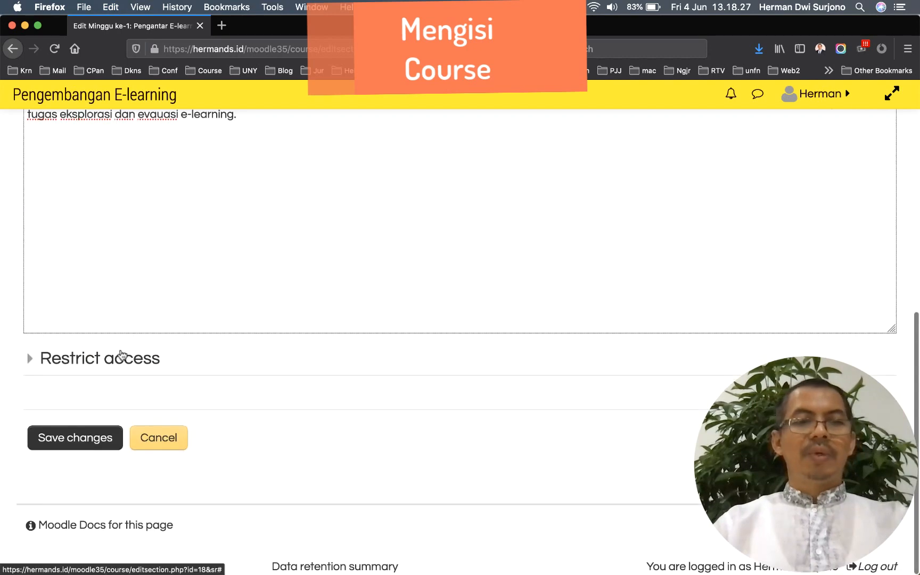
{"action": "left_click", "coordinate": [89, 439]}
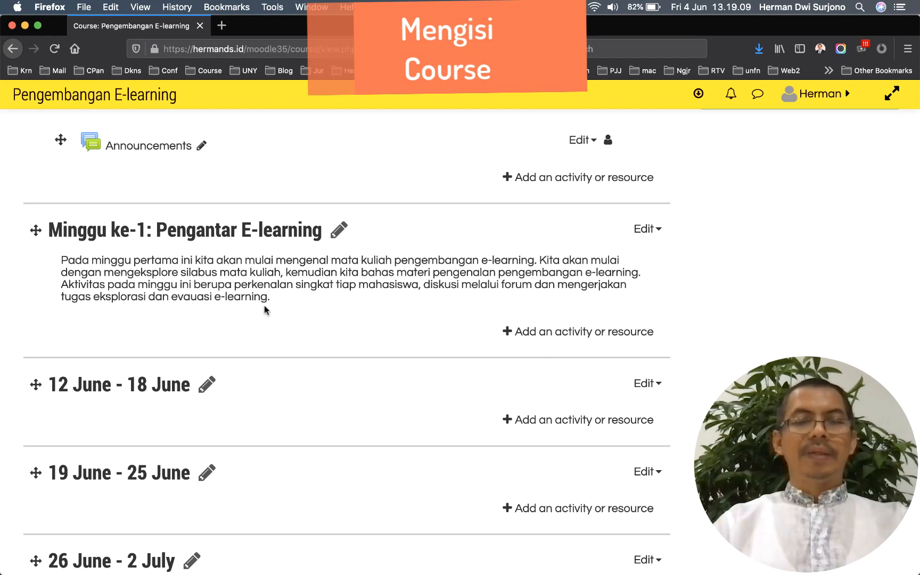
Start adding a new File resource to the first week
{"action": "left_click", "coordinate": [553, 334]}
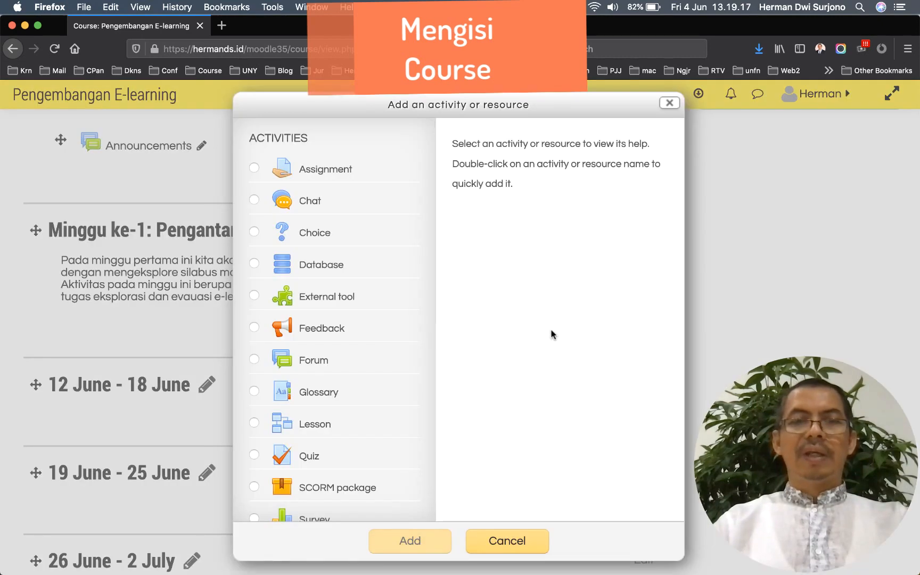
{"action": "scroll", "coordinate": [399, 279], "scroll_direction": "down", "scroll_amount": 5}
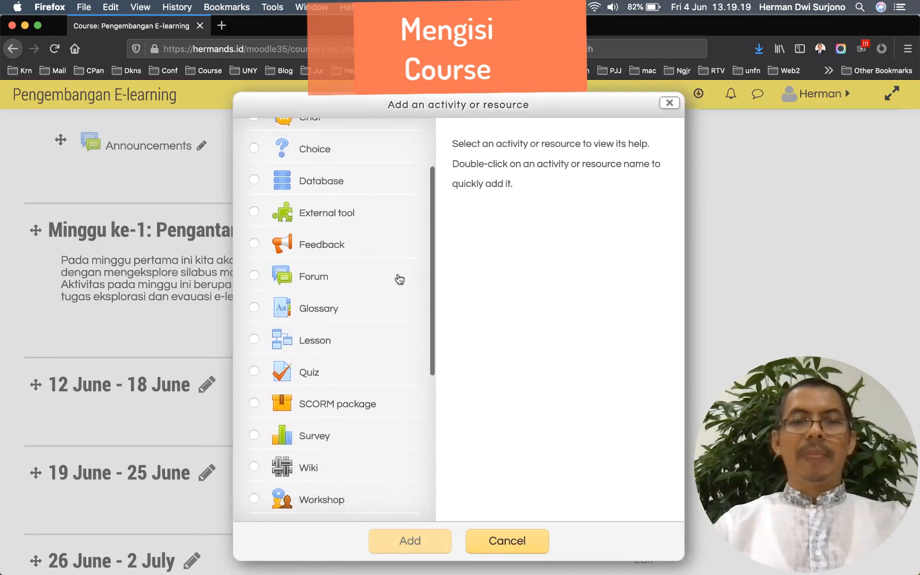
{"action": "scroll", "coordinate": [400, 279], "scroll_direction": "down", "scroll_amount": 2}
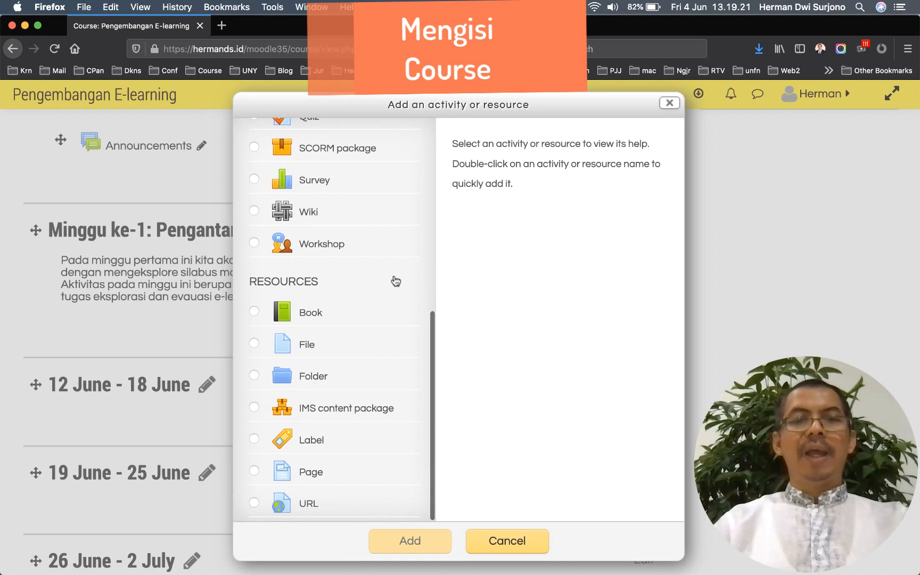
{"action": "left_click", "coordinate": [255, 344]}
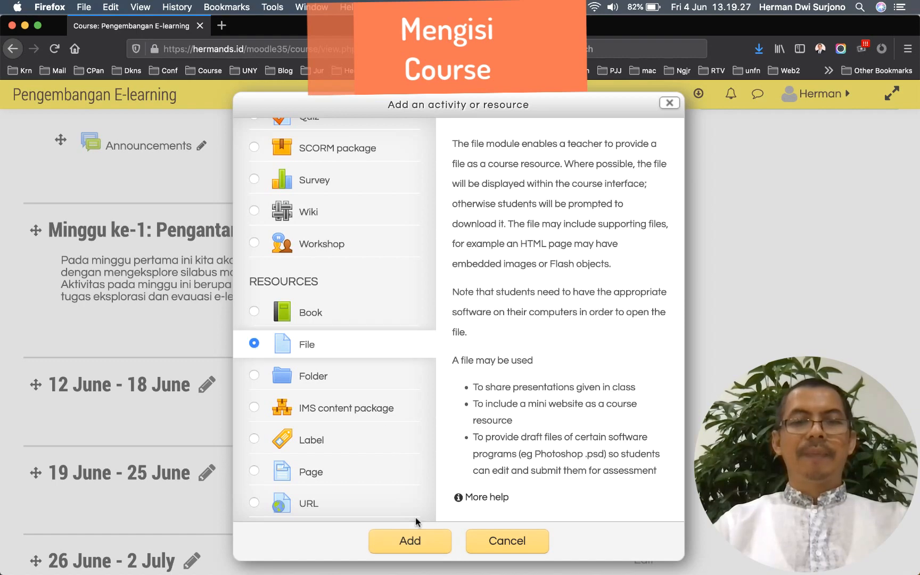
{"action": "left_click", "coordinate": [411, 541]}
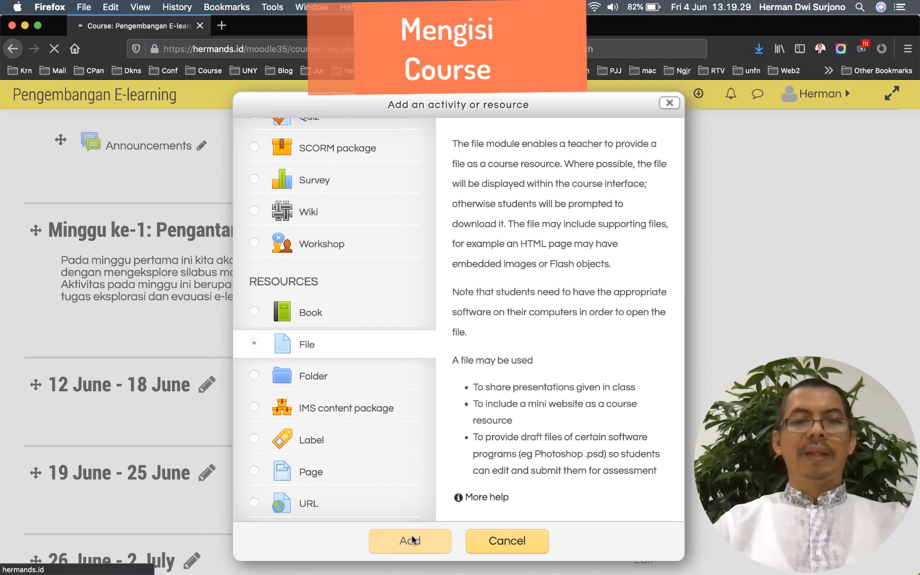
Name it 'Silabus Pengembangan E-learning', paste its description, and display it on the course page
{"action": "scroll", "coordinate": [315, 373], "scroll_direction": "down", "scroll_amount": 3}
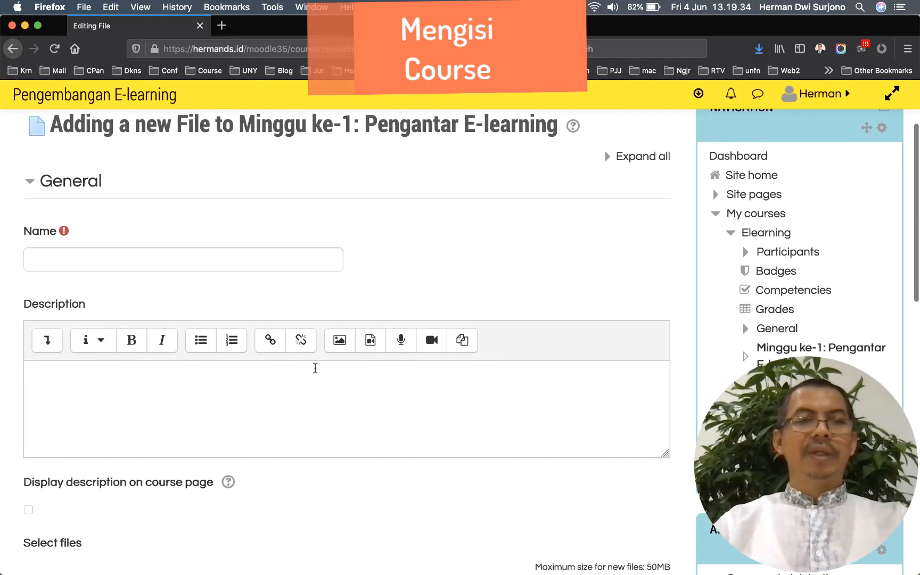
{"action": "left_click", "coordinate": [221, 259]}
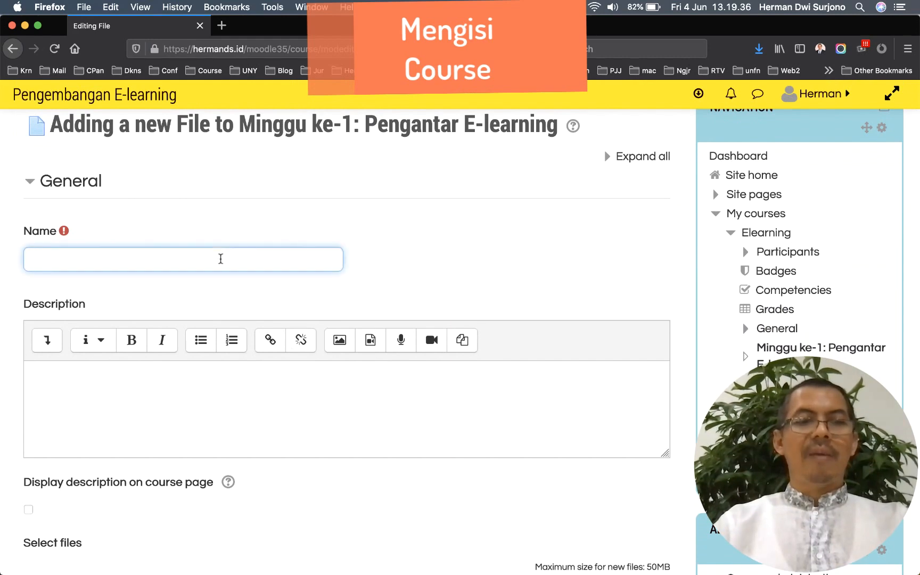
{"action": "type", "text": "Silabus Pengembangan E-learning"}
{"action": "scroll", "coordinate": [154, 384], "scroll_direction": "down", "scroll_amount": 2}
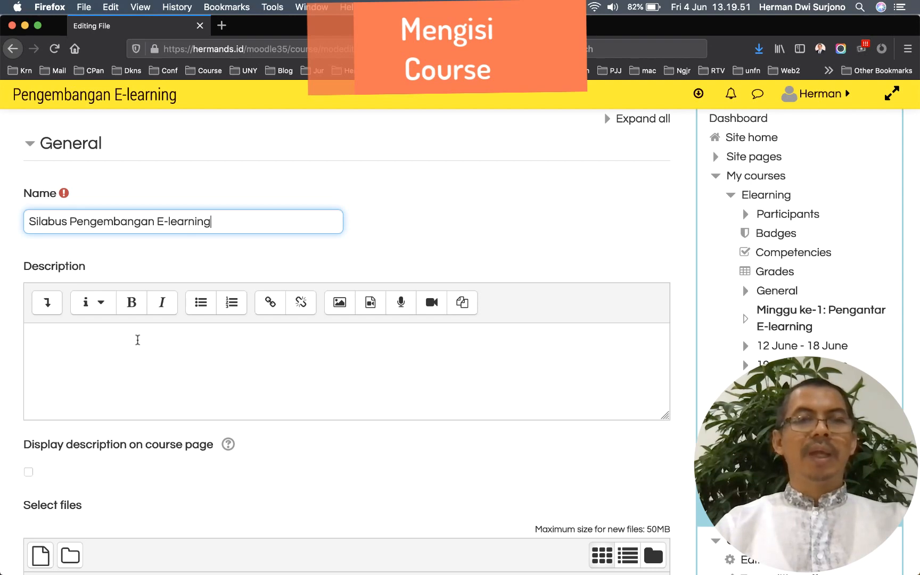
{"action": "left_click", "coordinate": [137, 340]}
{"action": "type", "text": "Silabus ini berisi identitas, deskripsi dan capaian pembelajaran serta rencana pokok bahasan selama satu semester mata kuliah Pengembangan E-learning."}
{"action": "scroll", "coordinate": [136, 391], "scroll_direction": "down", "scroll_amount": 3}
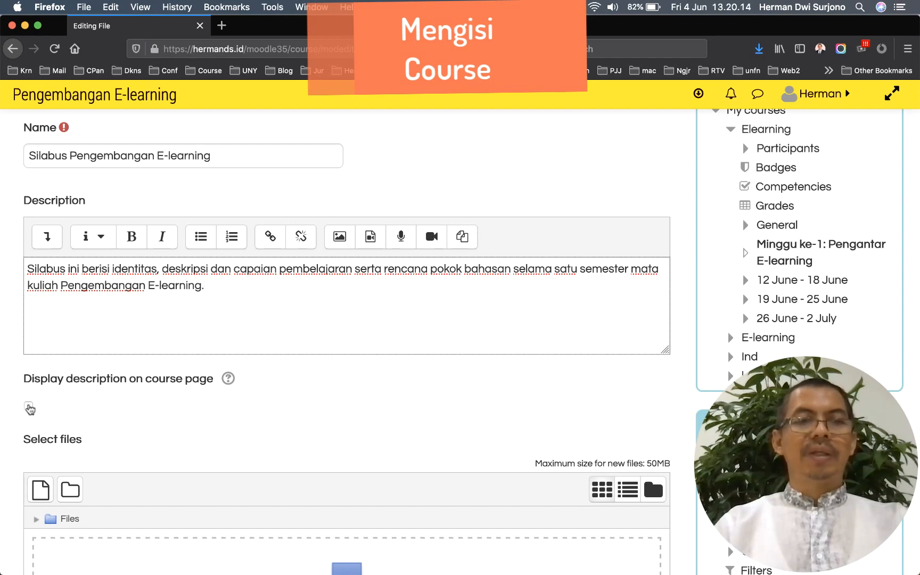
{"action": "left_click", "coordinate": [30, 408]}
Upload the syllabus PDF and save the resource, returning to the course
{"action": "scroll", "coordinate": [136, 367], "scroll_direction": "down", "scroll_amount": 4}
{"action": "scroll", "coordinate": [136, 367], "scroll_direction": "down", "scroll_amount": 5}
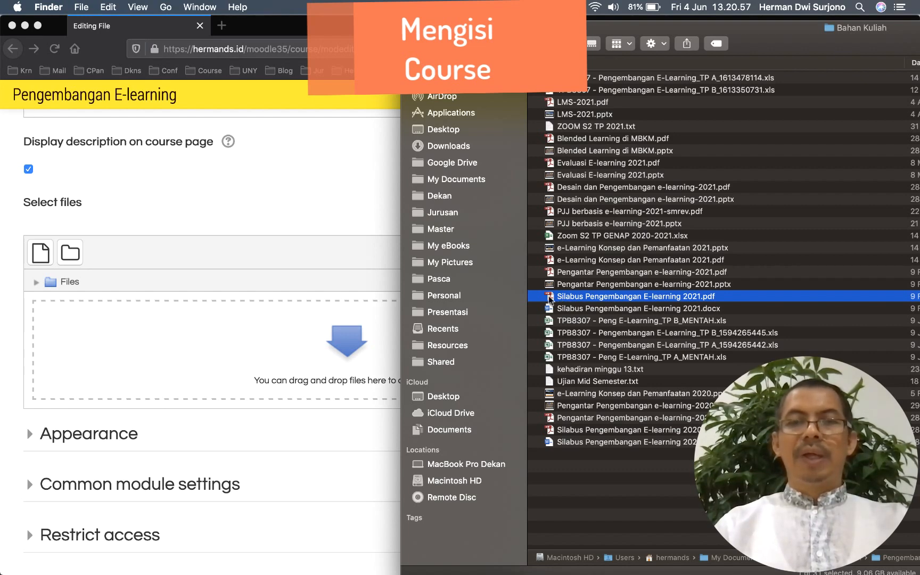
{"action": "left_click_drag", "start_coordinate": [549, 299], "coordinate": [177, 343]}
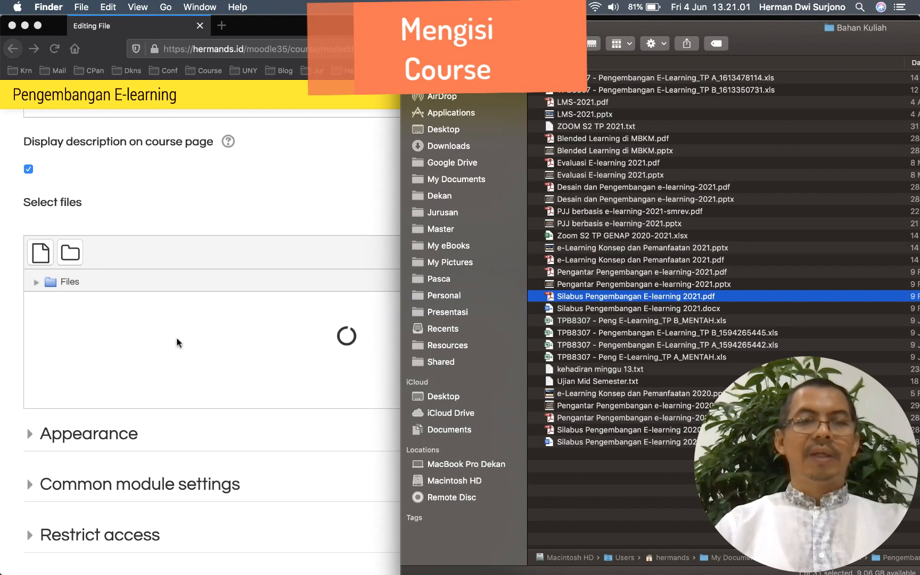
{"action": "left_click", "coordinate": [193, 379]}
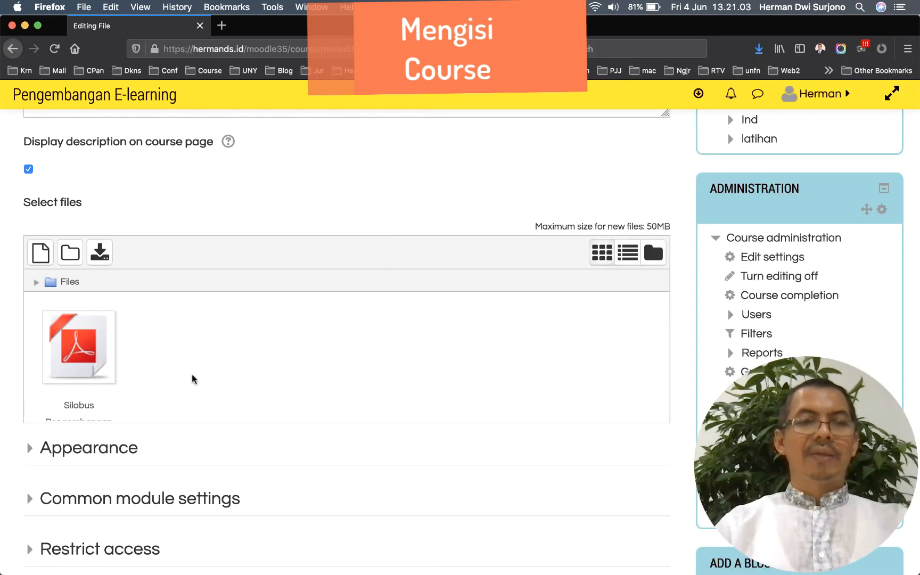
{"action": "scroll", "coordinate": [335, 362], "scroll_direction": "down", "scroll_amount": 6}
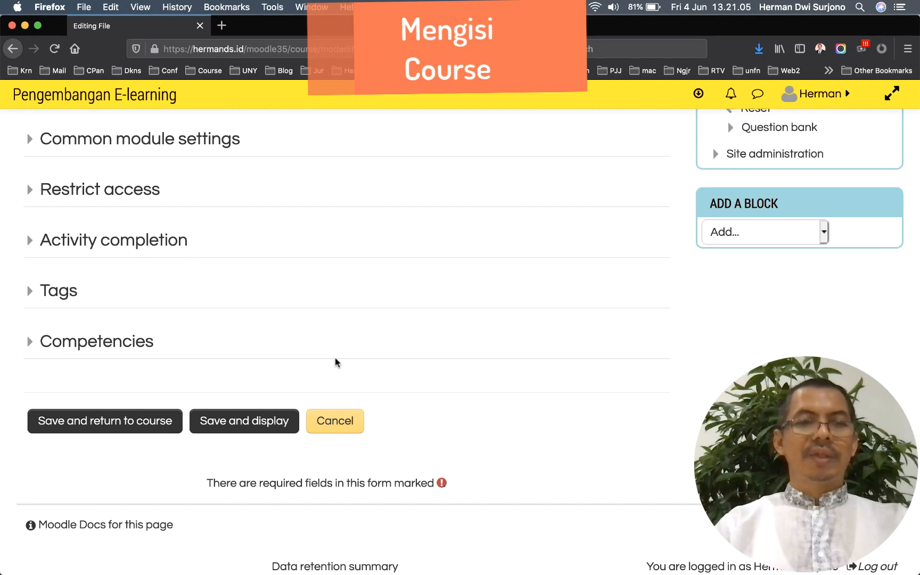
{"action": "left_click", "coordinate": [143, 421]}
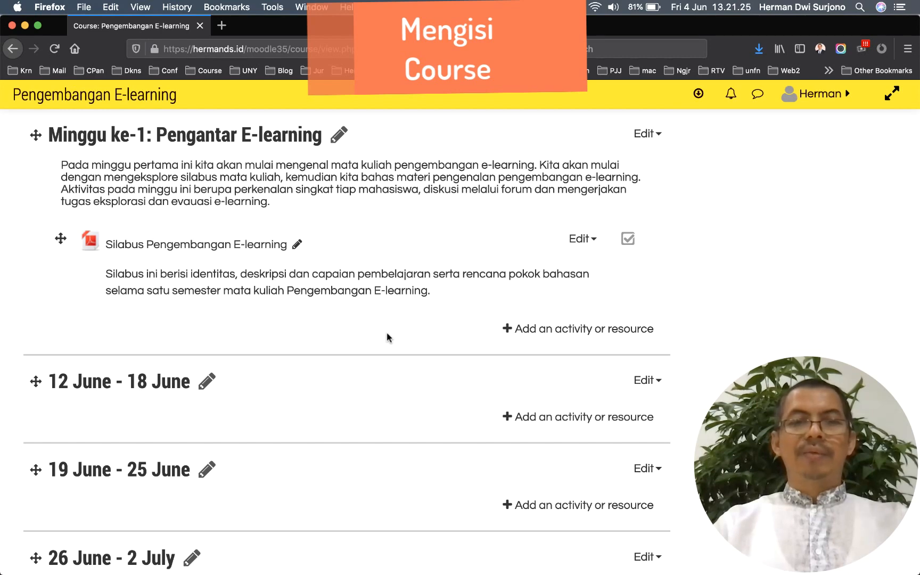
Start adding another File resource to week one
{"action": "left_click", "coordinate": [544, 331]}
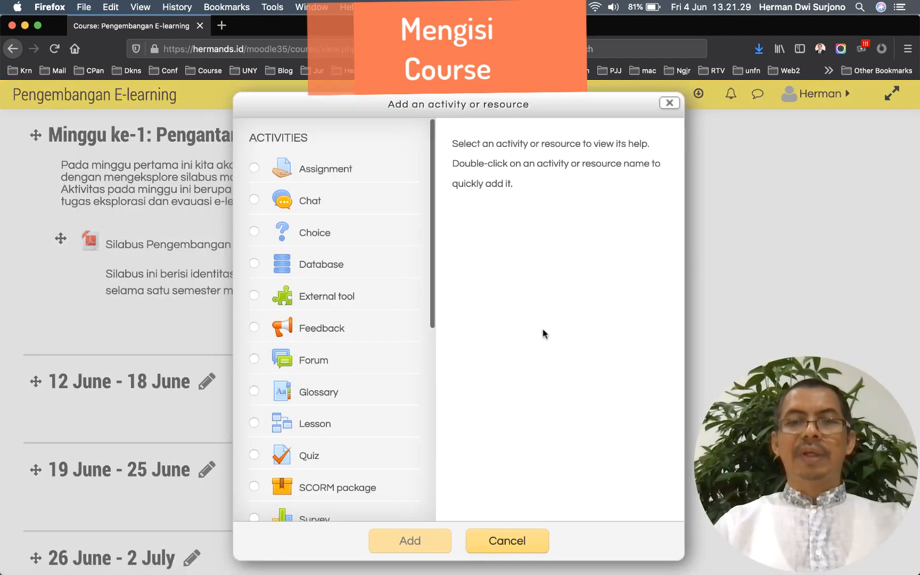
{"action": "scroll", "coordinate": [383, 334], "scroll_direction": "down", "scroll_amount": 5}
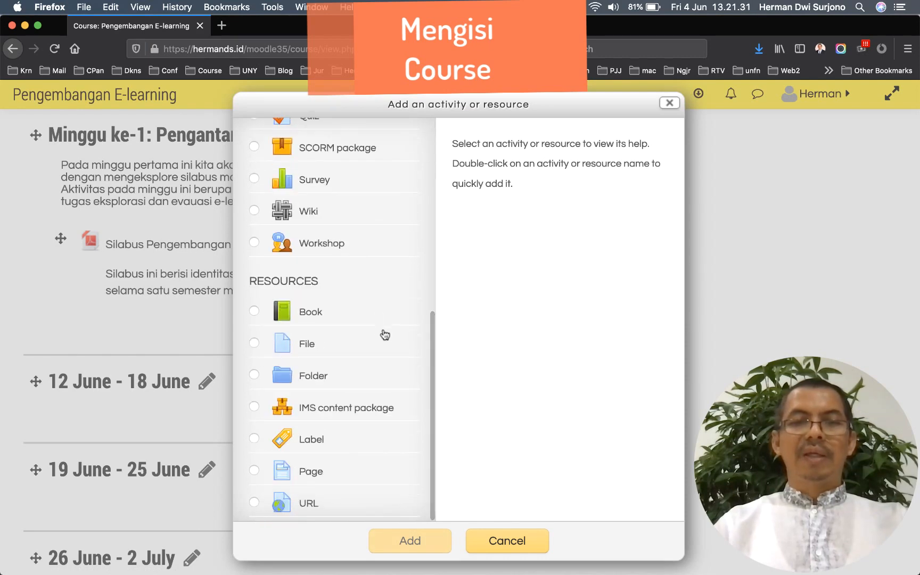
{"action": "left_click", "coordinate": [255, 344]}
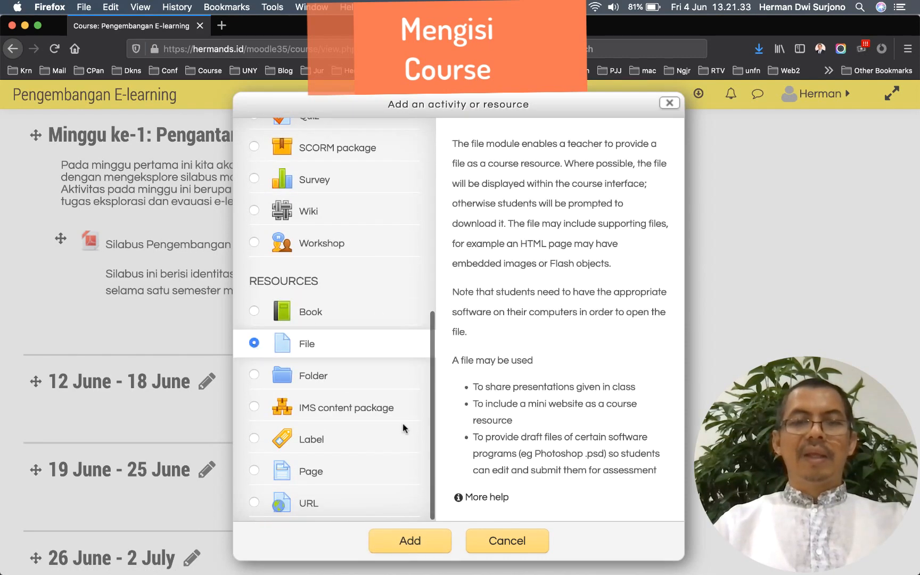
{"action": "left_click", "coordinate": [407, 542]}
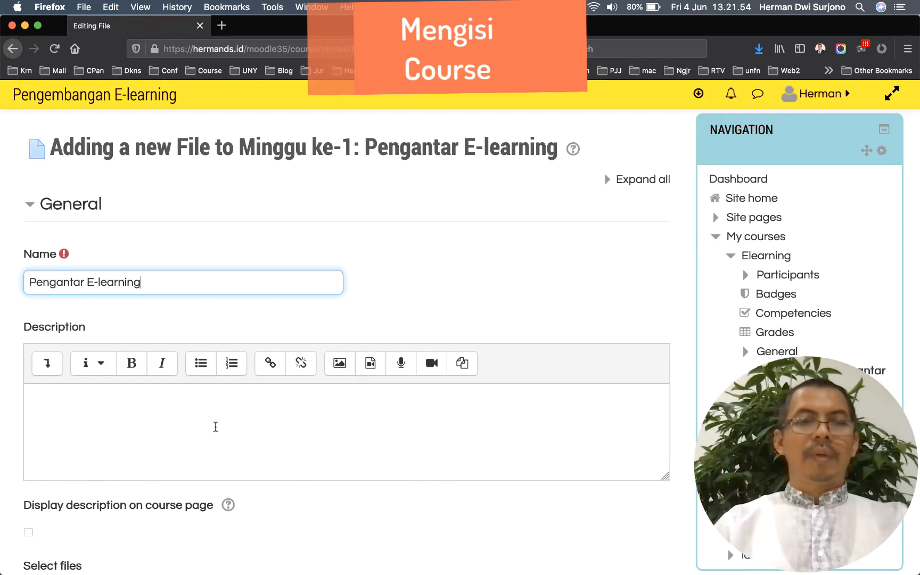
Name it 'Pengantar E-learning', paste the bulleted topic outline, and display it on the course page
{"action": "scroll", "coordinate": [214, 428], "scroll_direction": "down", "scroll_amount": 2}
{"action": "left_click", "coordinate": [171, 370]}
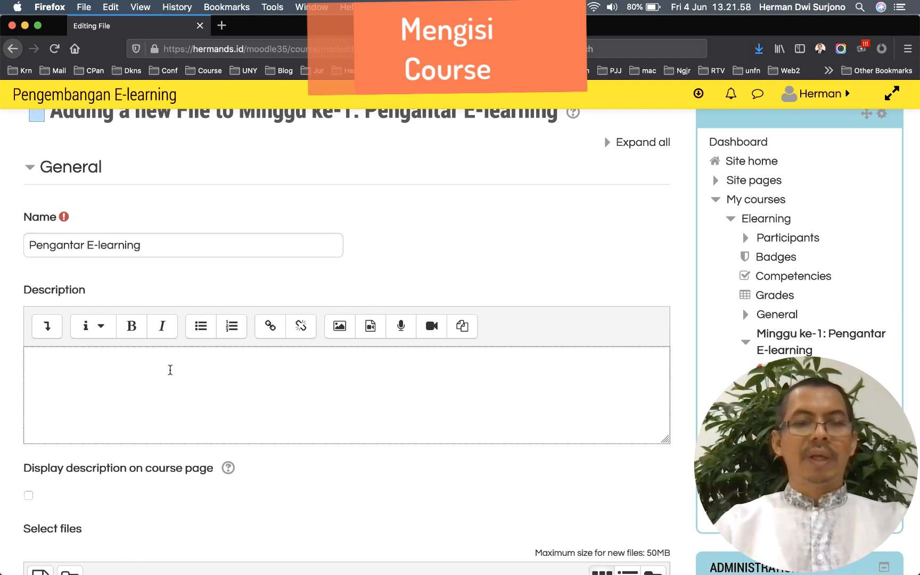
{"action": "type", "text": "Dalam presentasi ini kita akan membahas: Perkembangan ICT Kompetensi abad 21 dan Literasi Digital Trend ICT Untuk Pembelajaran Konsep e-Learning"}
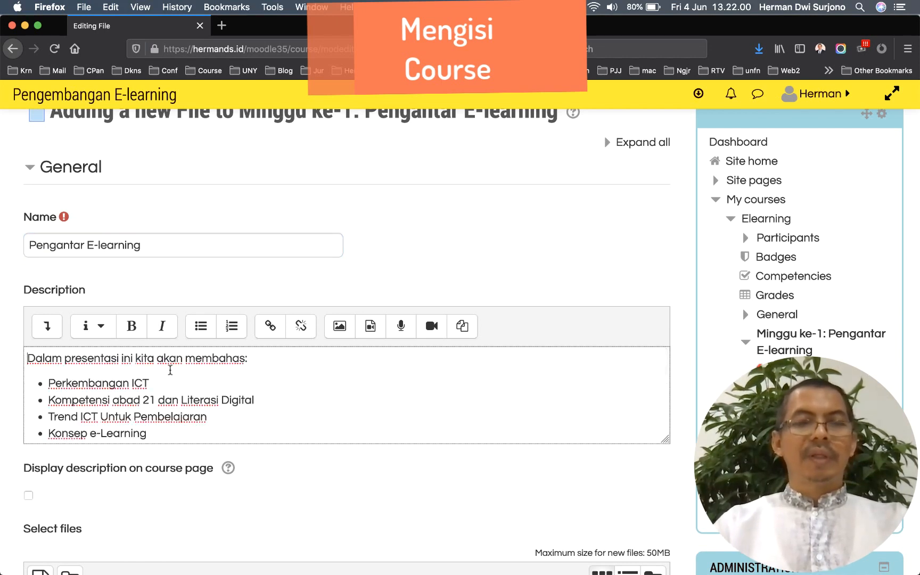
{"action": "scroll", "coordinate": [170, 373], "scroll_direction": "down", "scroll_amount": 3}
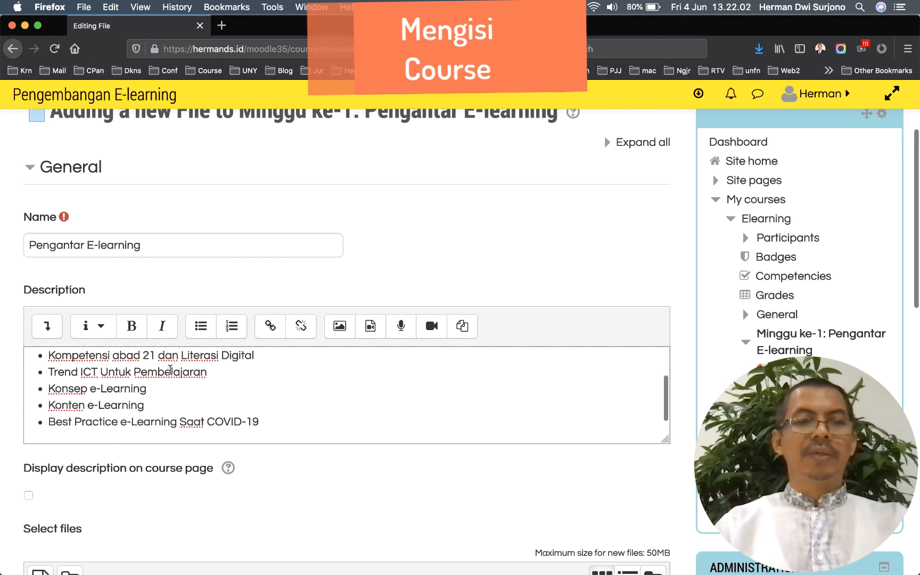
{"action": "scroll", "coordinate": [175, 477], "scroll_direction": "down", "scroll_amount": 3}
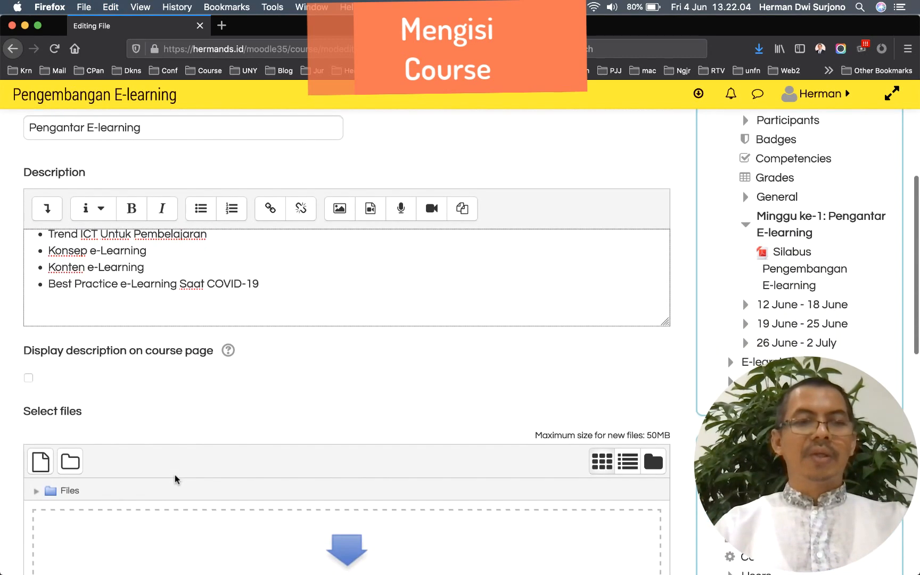
{"action": "left_click", "coordinate": [30, 379]}
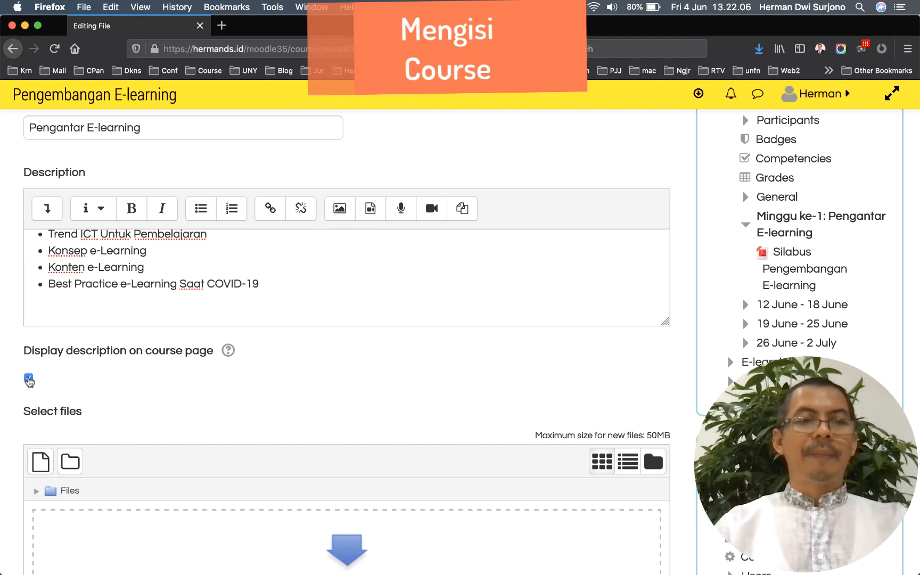
{"action": "scroll", "coordinate": [215, 384], "scroll_direction": "down", "scroll_amount": 5}
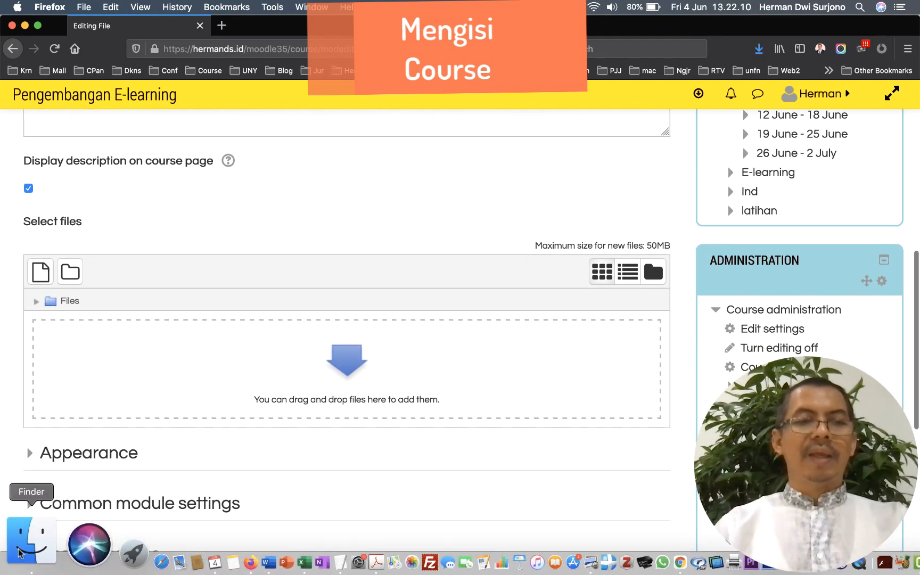
Upload 'Pengantar Pengembangan e-learning-2021.pdf' into the resource's file area
{"action": "left_click", "coordinate": [24, 554]}
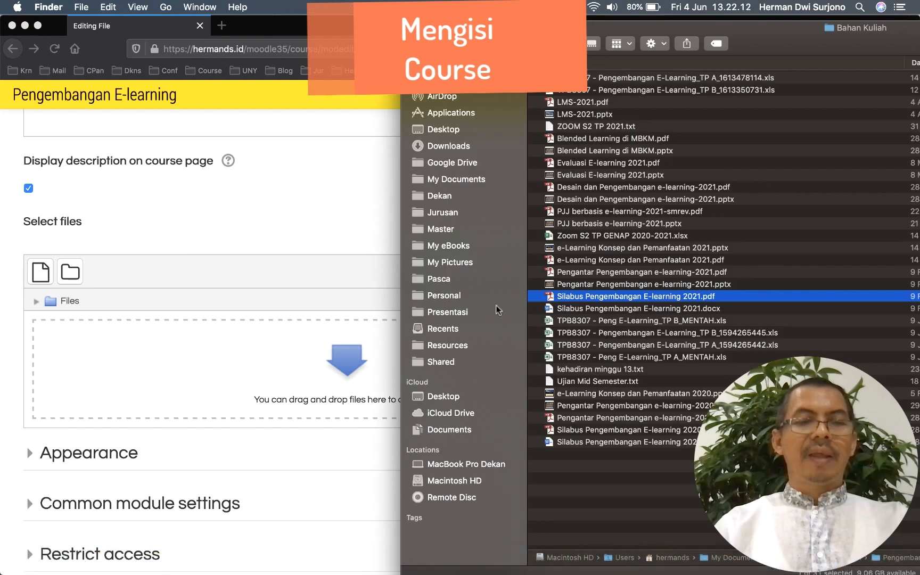
{"action": "left_click", "coordinate": [552, 273]}
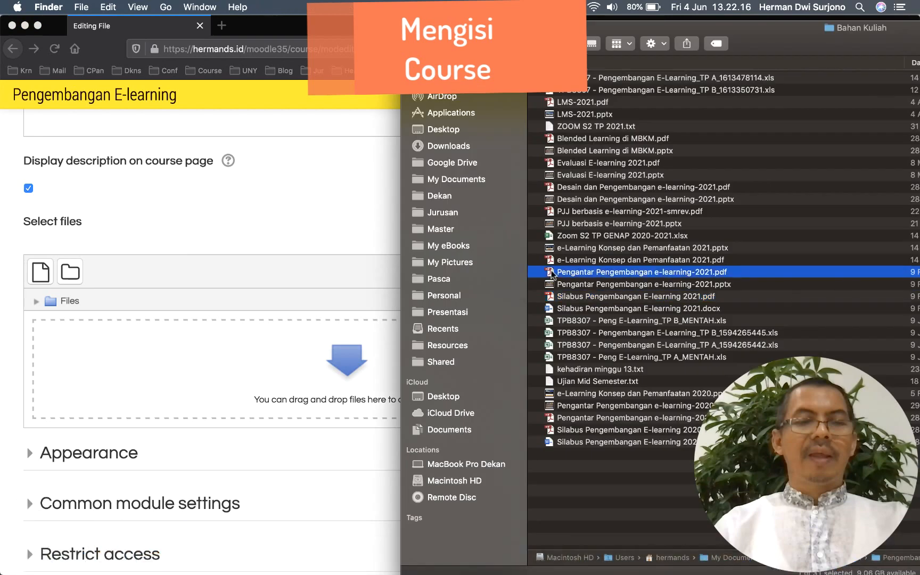
{"action": "left_click_drag", "start_coordinate": [551, 272], "coordinate": [269, 323]}
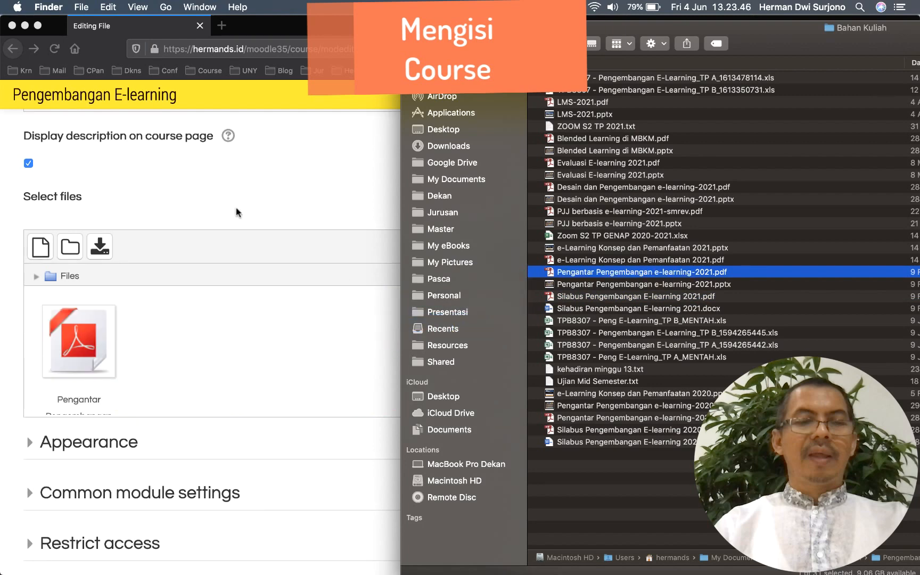
{"action": "left_click", "coordinate": [237, 212]}
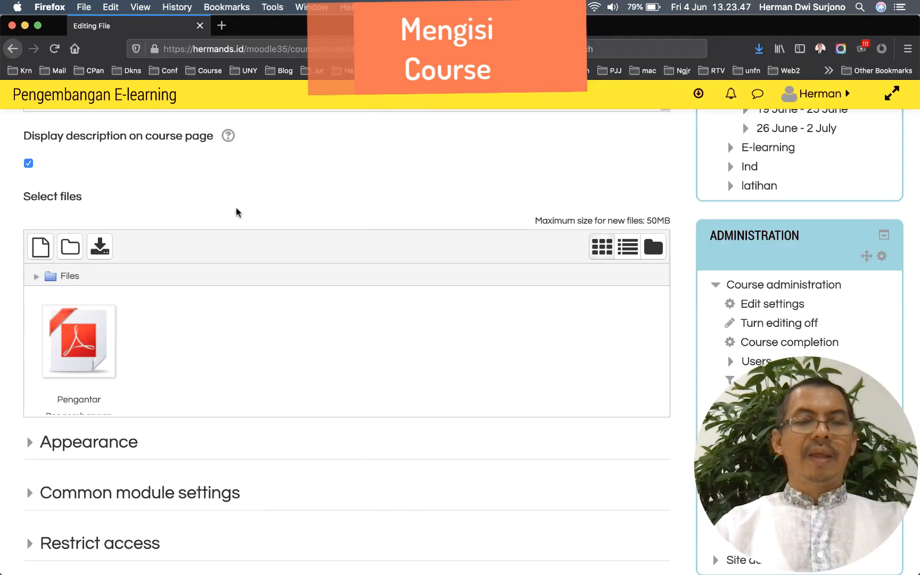
{"action": "scroll", "coordinate": [238, 212], "scroll_direction": "down", "scroll_amount": 1}
Show the file's size, type and upload/modified date, then save and return to the course
{"action": "left_click", "coordinate": [122, 337]}
{"action": "scroll", "coordinate": [168, 335], "scroll_direction": "down", "scroll_amount": 3}
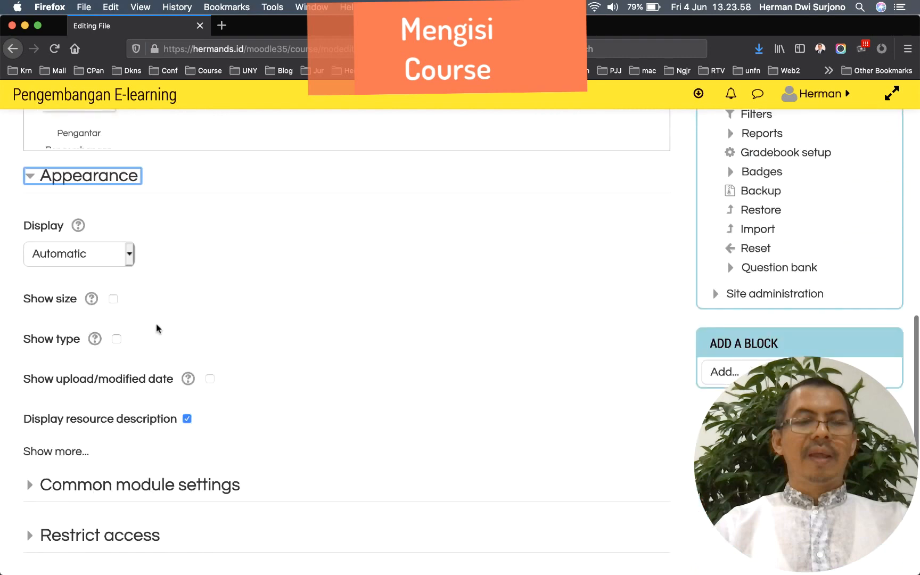
{"action": "left_click", "coordinate": [114, 300]}
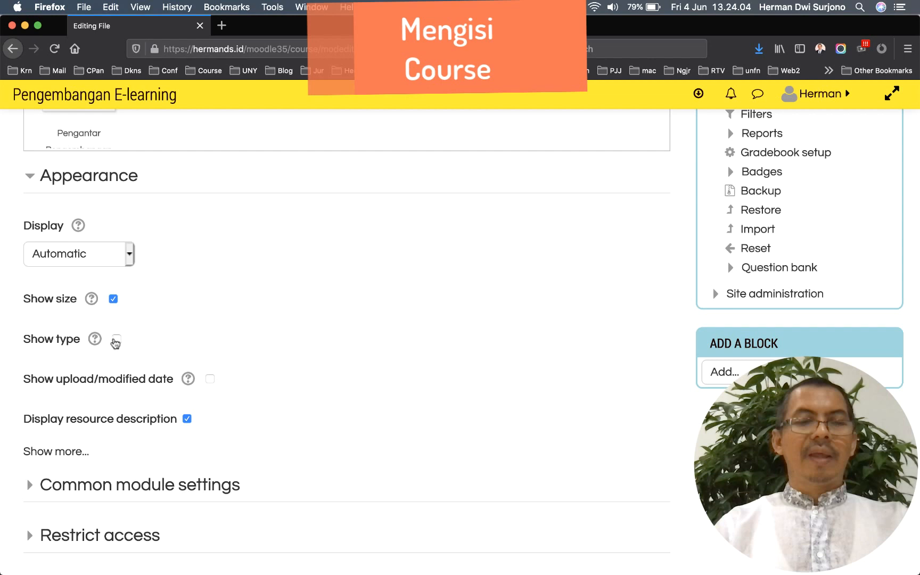
{"action": "left_click", "coordinate": [115, 340]}
{"action": "left_click", "coordinate": [211, 379]}
{"action": "scroll", "coordinate": [293, 356], "scroll_direction": "down", "scroll_amount": 10}
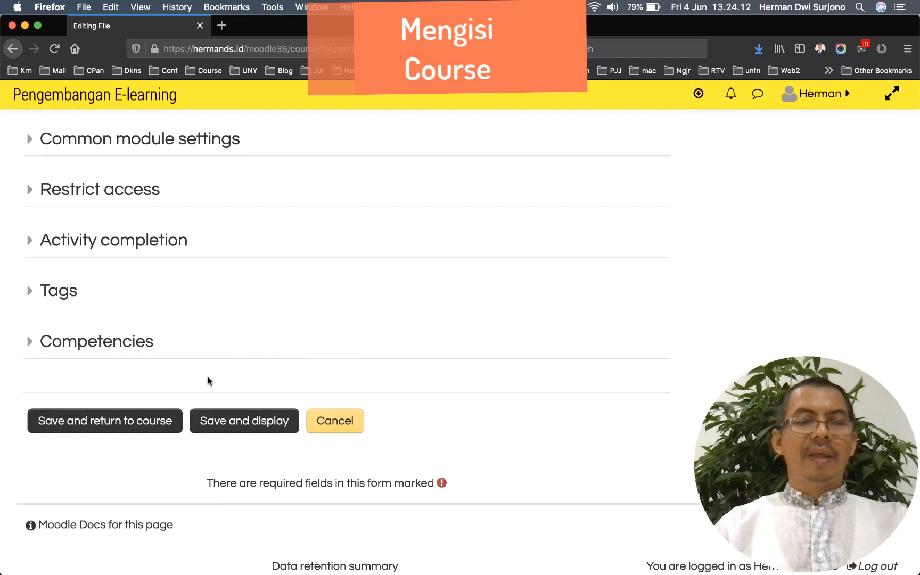
{"action": "left_click", "coordinate": [130, 425]}
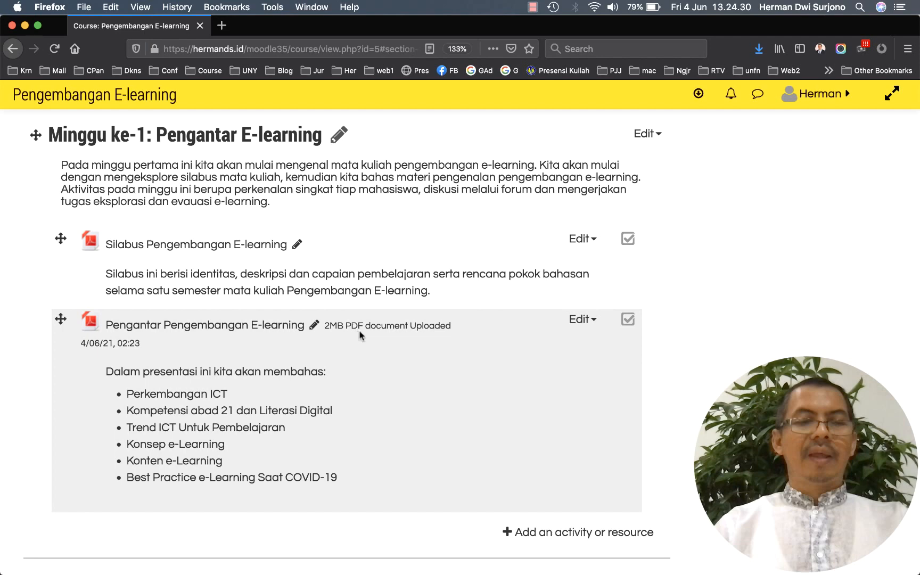
Scroll down to review the Pengantar Pengembangan E-learning PDF and its outline in week 1
{"action": "scroll", "coordinate": [354, 353], "scroll_direction": "down", "scroll_amount": 2}
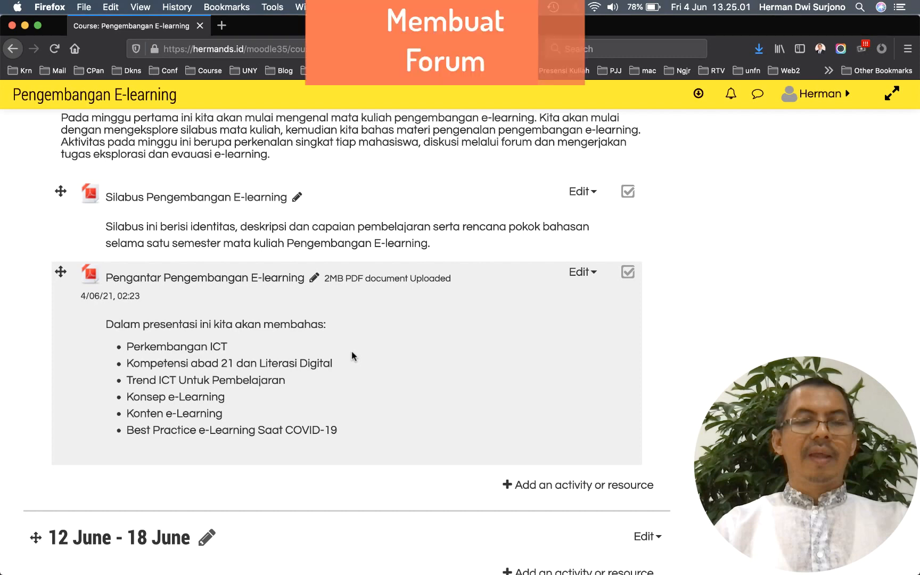
Start a new Forum activity in week 1 from the activity chooser
{"action": "scroll", "coordinate": [408, 380], "scroll_direction": "down", "scroll_amount": 2}
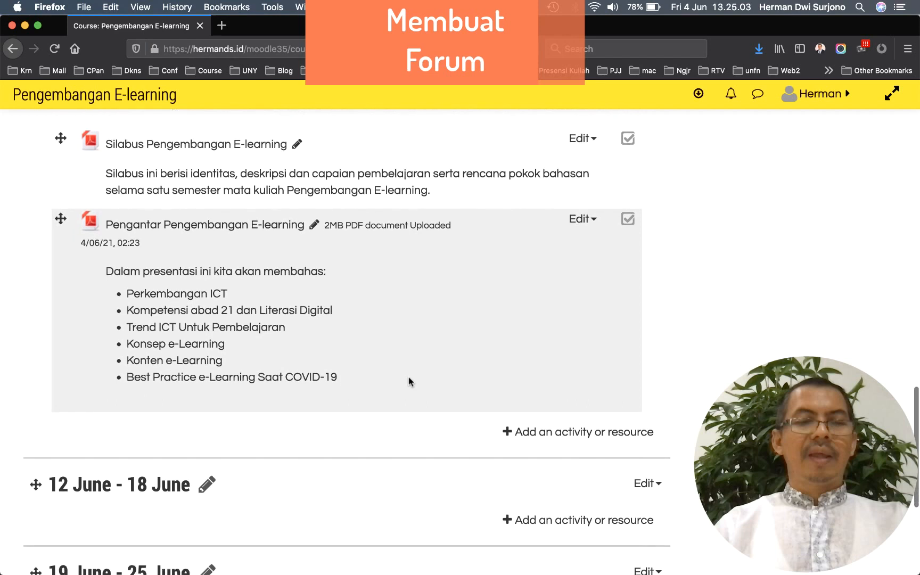
{"action": "scroll", "coordinate": [410, 378], "scroll_direction": "down", "scroll_amount": 2}
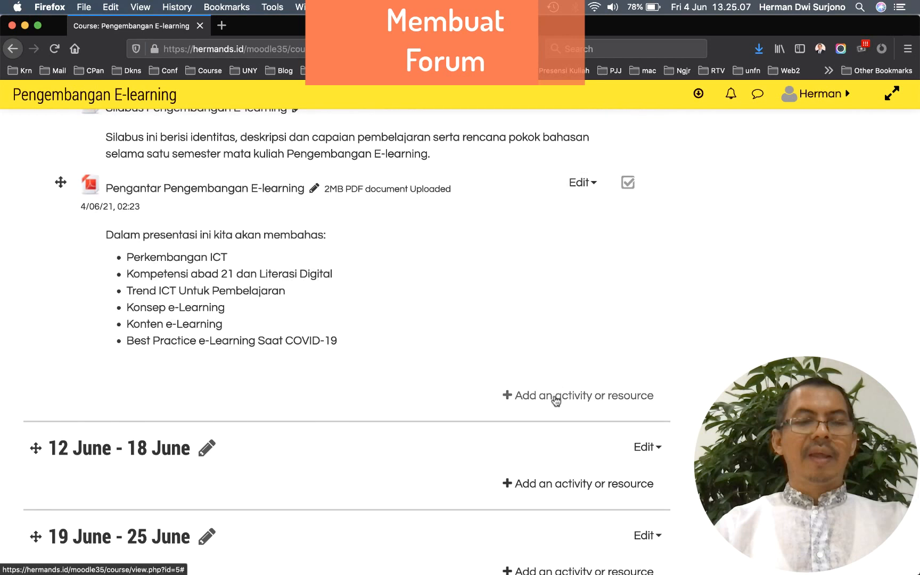
{"action": "left_click", "coordinate": [556, 400]}
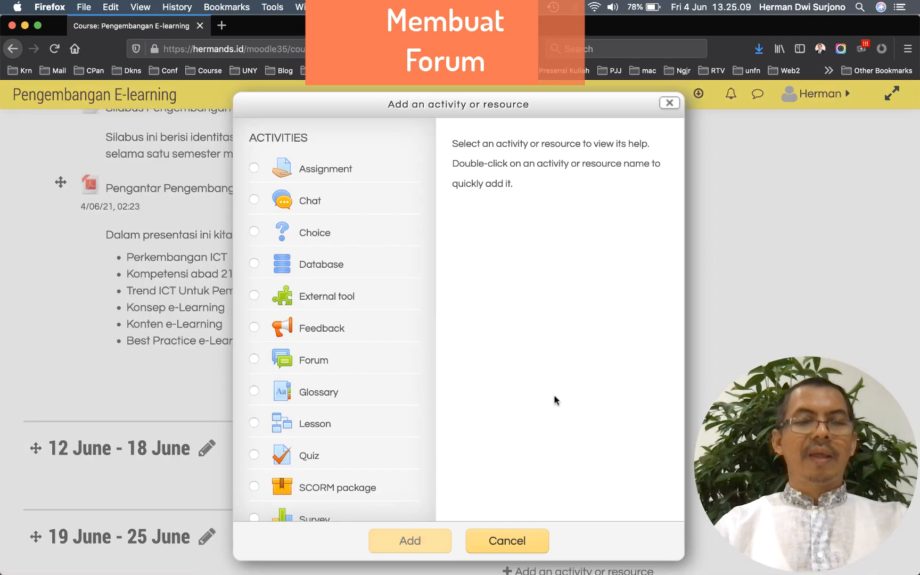
{"action": "scroll", "coordinate": [374, 349], "scroll_direction": "down", "scroll_amount": 5}
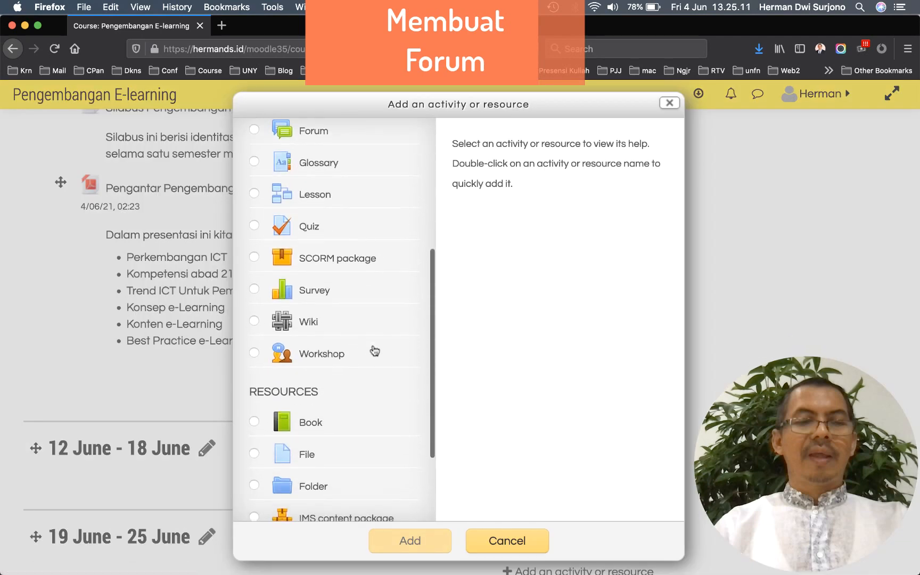
{"action": "scroll", "coordinate": [374, 350], "scroll_direction": "up", "scroll_amount": 5}
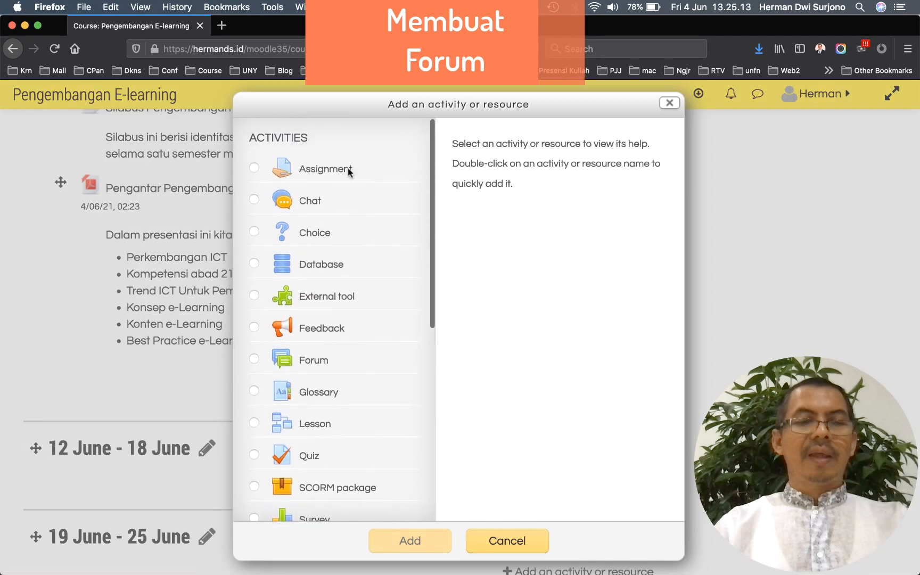
{"action": "scroll", "coordinate": [356, 234], "scroll_direction": "down", "scroll_amount": 1}
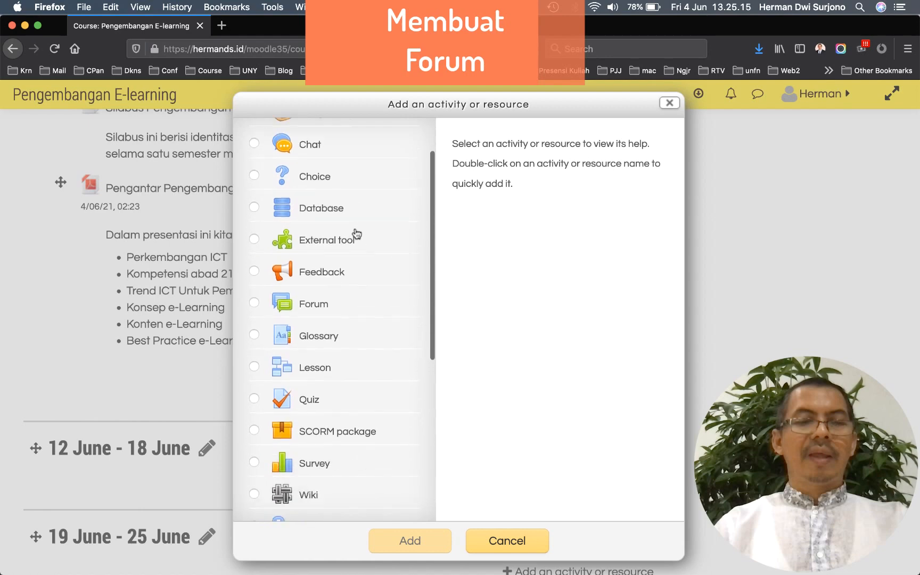
{"action": "scroll", "coordinate": [356, 233], "scroll_direction": "down", "scroll_amount": 1}
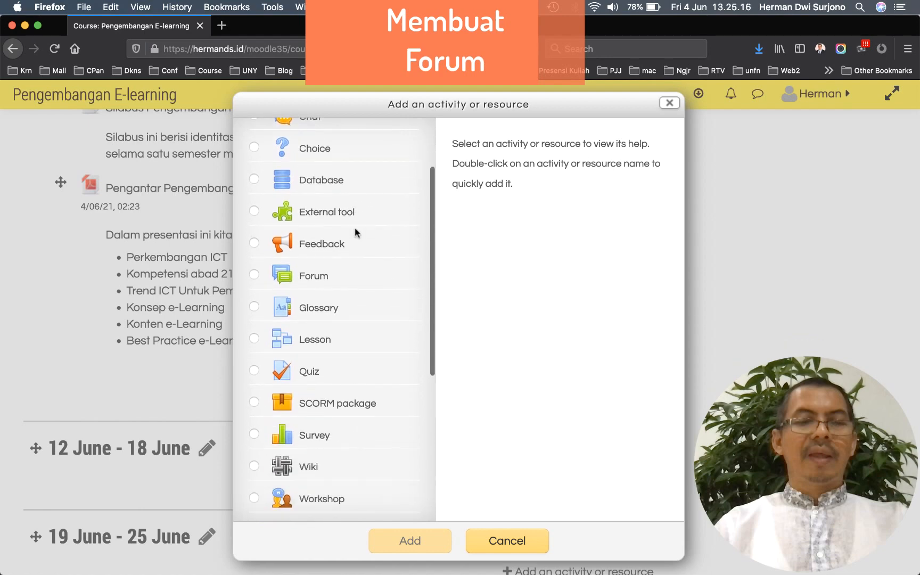
{"action": "left_click", "coordinate": [255, 276]}
{"action": "left_click", "coordinate": [409, 542]}
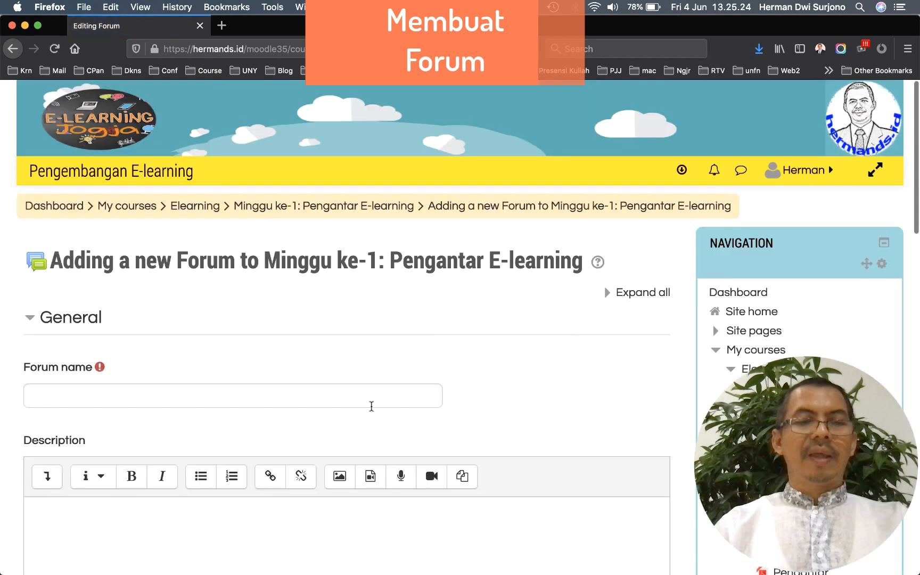
Name the forum 'Perkenalan Mahasiswa', write its introduction description, and show it on the course page
{"action": "scroll", "coordinate": [372, 406], "scroll_direction": "down", "scroll_amount": 5}
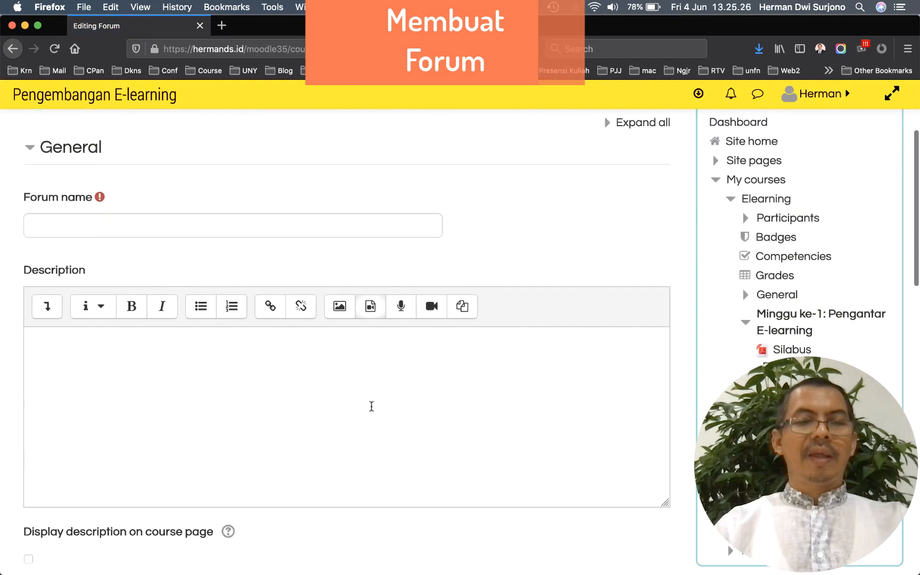
{"action": "scroll", "coordinate": [372, 406], "scroll_direction": "up", "scroll_amount": 2}
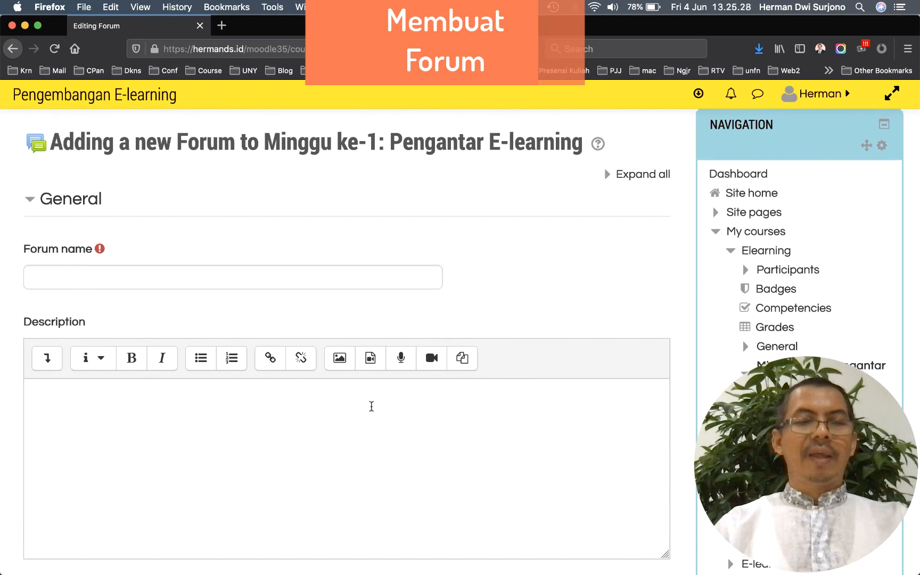
{"action": "left_click", "coordinate": [290, 278]}
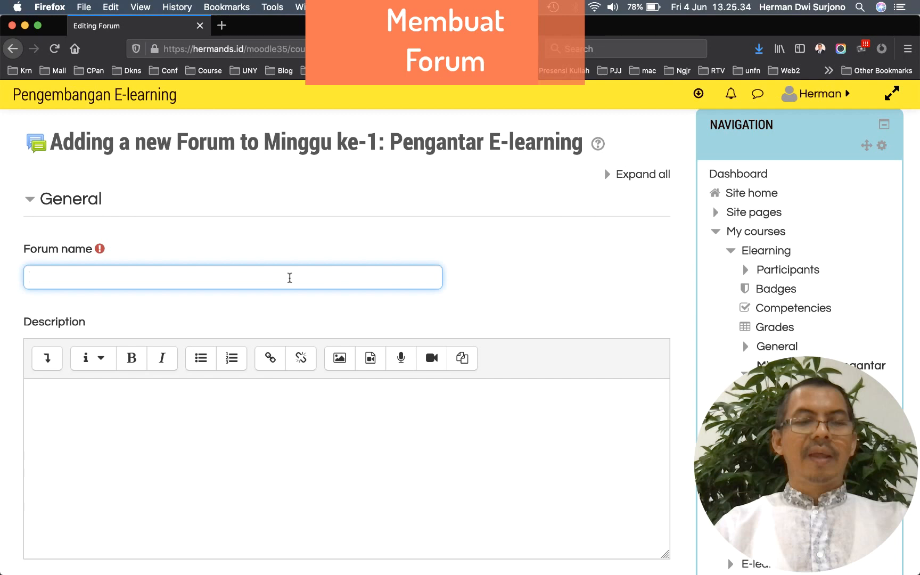
{"action": "type", "text": "Perkenalan Mahasiswa"}
{"action": "scroll", "coordinate": [145, 360], "scroll_direction": "down", "scroll_amount": 1}
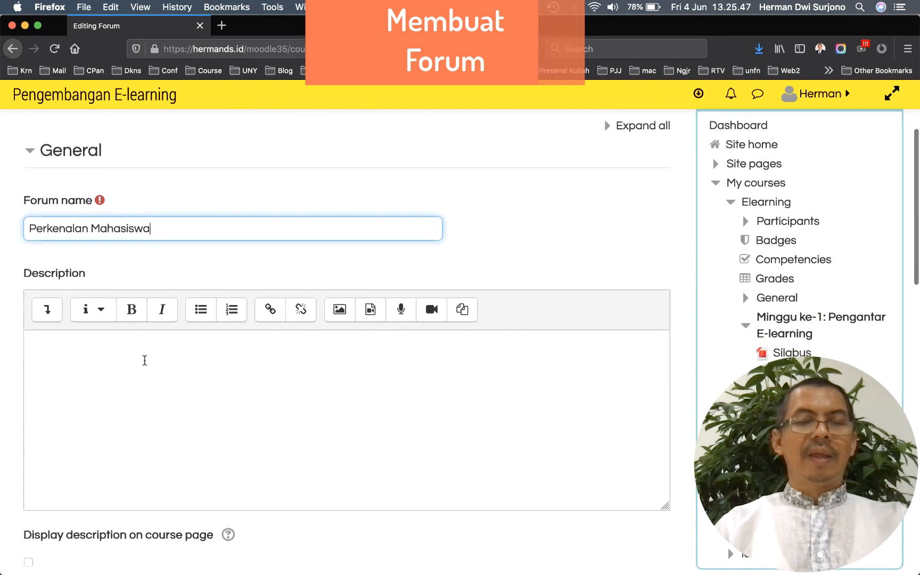
{"action": "left_click", "coordinate": [113, 349]}
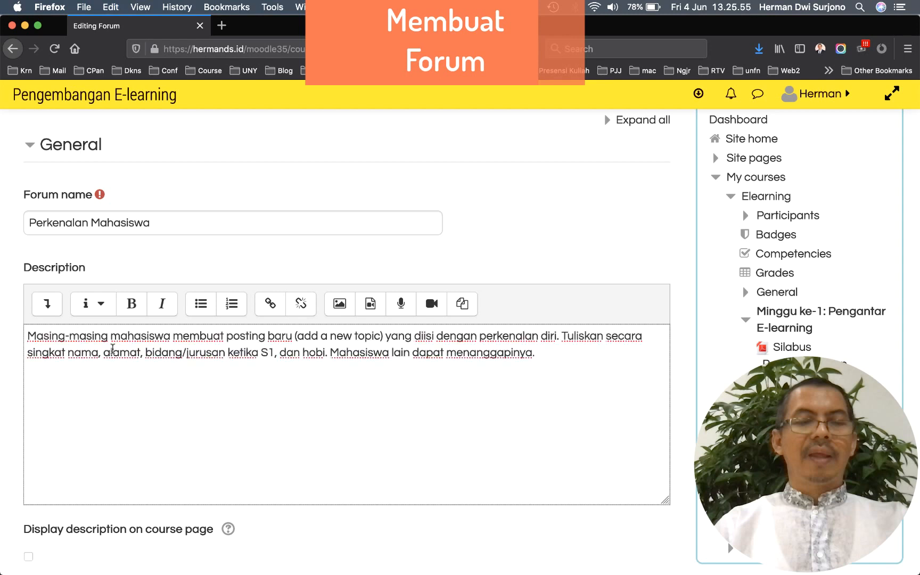
{"action": "scroll", "coordinate": [141, 343], "scroll_direction": "down", "scroll_amount": 5}
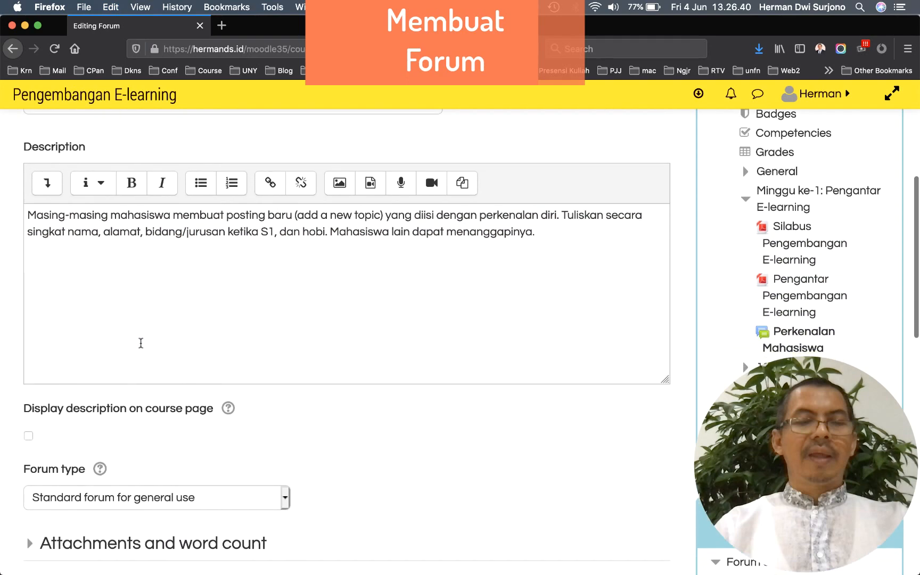
{"action": "scroll", "coordinate": [141, 343], "scroll_direction": "down", "scroll_amount": 1}
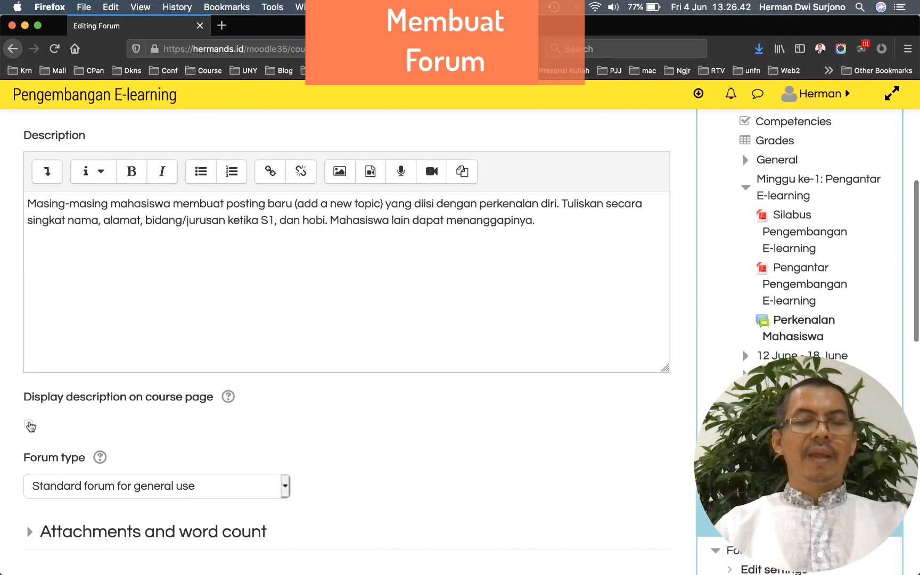
{"action": "left_click", "coordinate": [29, 425]}
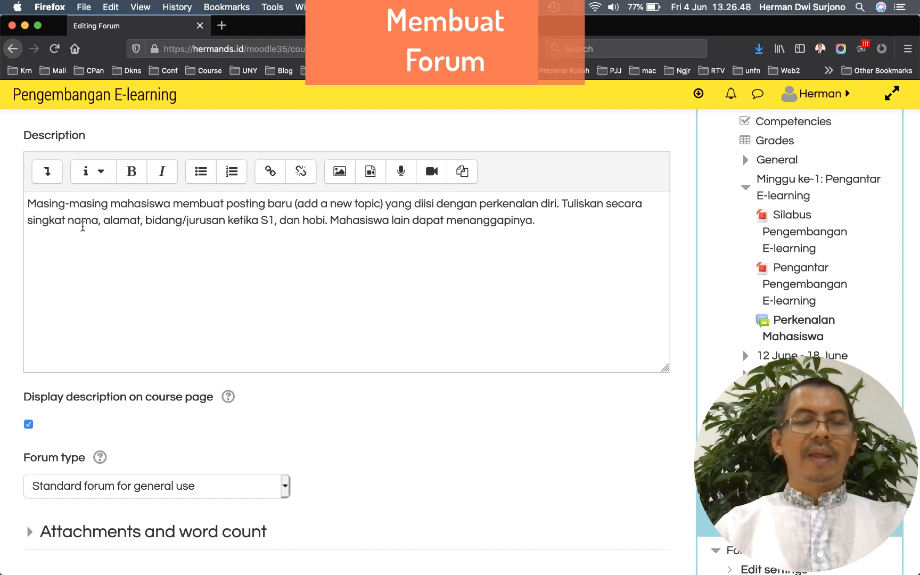
{"action": "scroll", "coordinate": [82, 227], "scroll_direction": "down", "scroll_amount": 15}
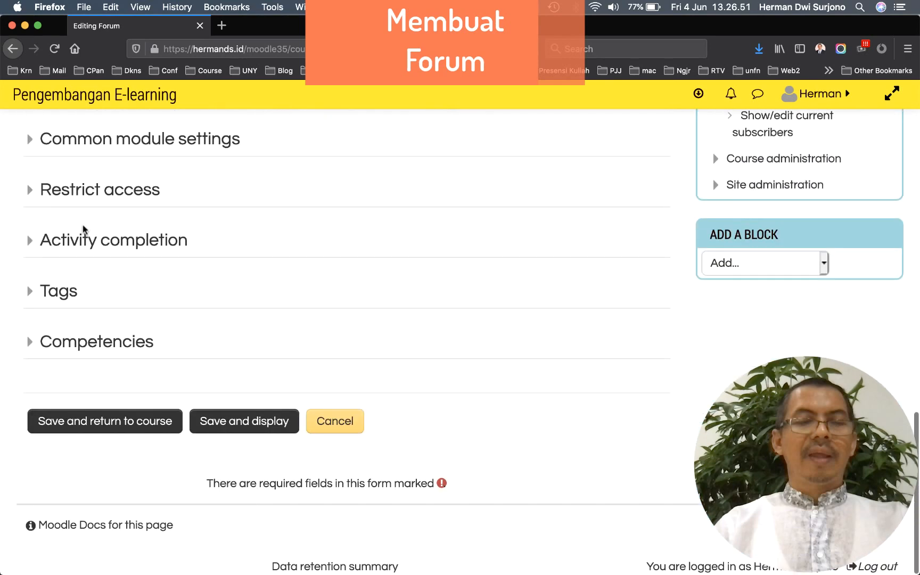
Save the Perkenalan Mahasiswa forum and check it is listed in week 1 of the course
{"action": "left_click", "coordinate": [104, 422]}
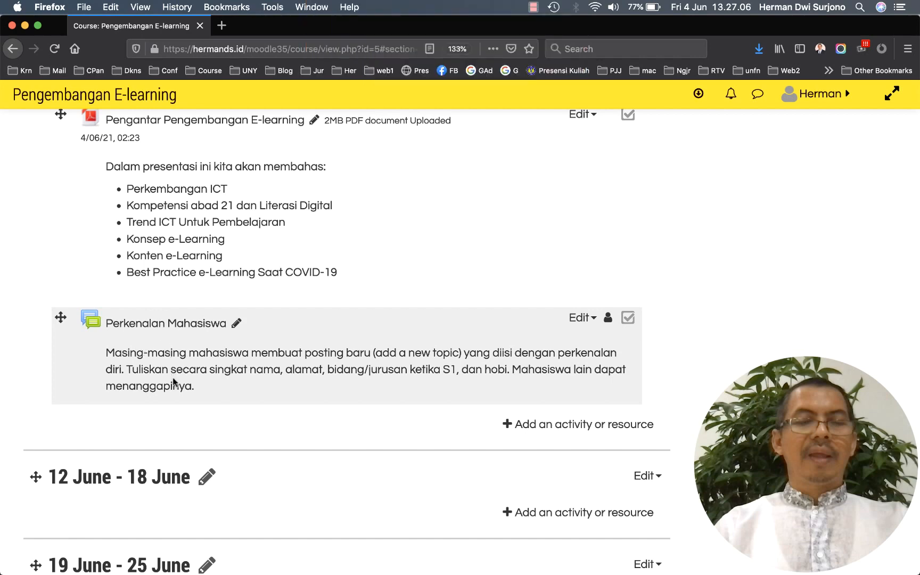
{"action": "scroll", "coordinate": [174, 382], "scroll_direction": "up", "scroll_amount": 2}
{"action": "scroll", "coordinate": [174, 382], "scroll_direction": "down", "scroll_amount": 3}
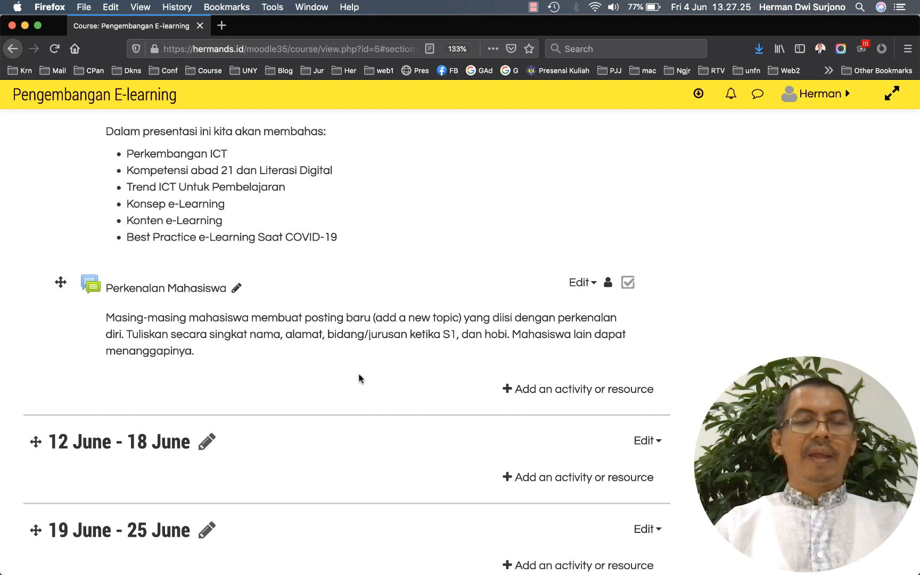
{"action": "scroll", "coordinate": [359, 376], "scroll_direction": "down", "scroll_amount": 2}
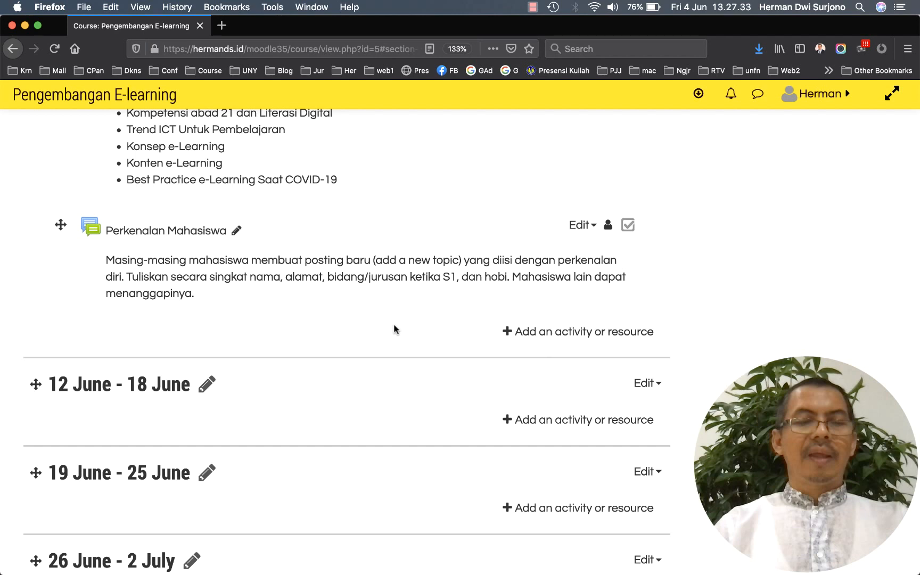
{"action": "scroll", "coordinate": [395, 329], "scroll_direction": "down", "scroll_amount": 1}
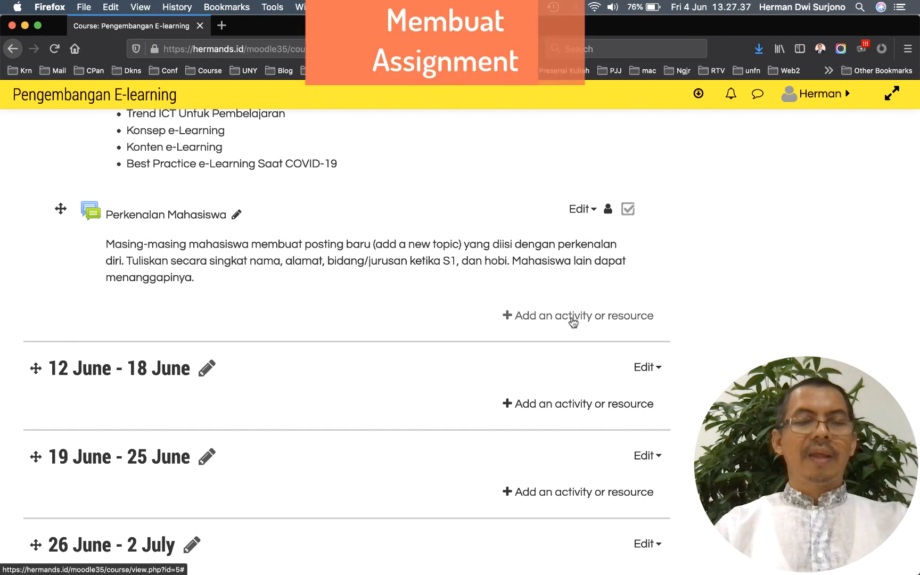
Add a new Assignment to week 1 and name it Tugas 1
{"action": "left_click", "coordinate": [573, 318]}
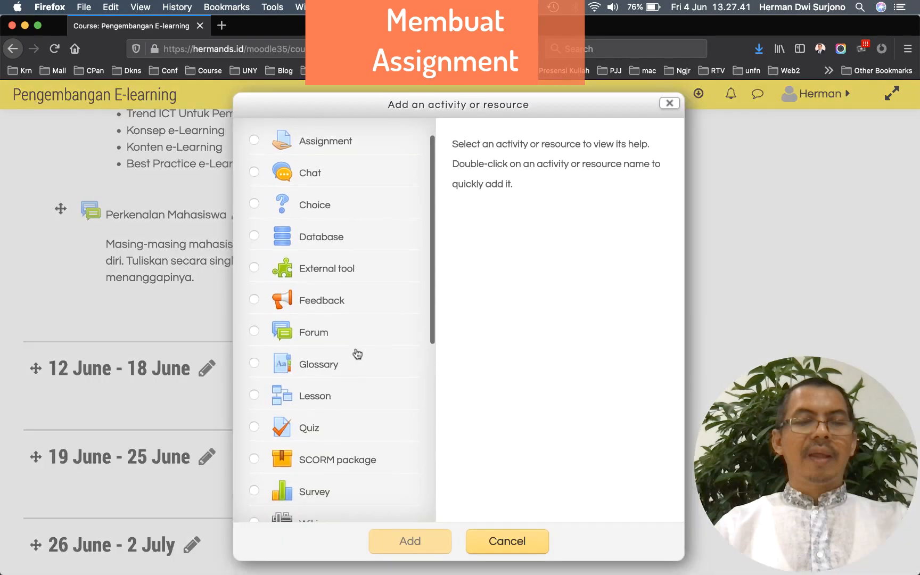
{"action": "left_click", "coordinate": [309, 169]}
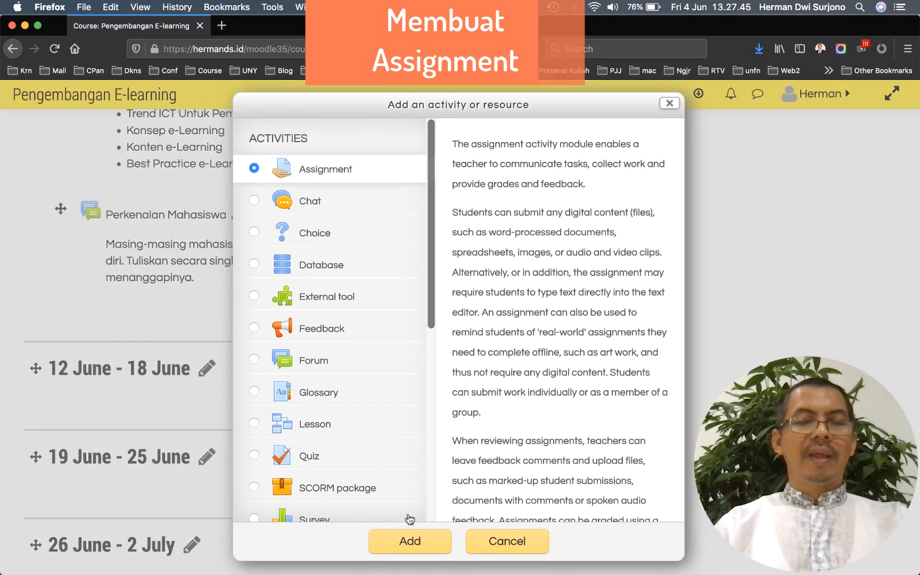
{"action": "left_click", "coordinate": [410, 541]}
{"action": "scroll", "coordinate": [343, 436], "scroll_direction": "down", "scroll_amount": 3}
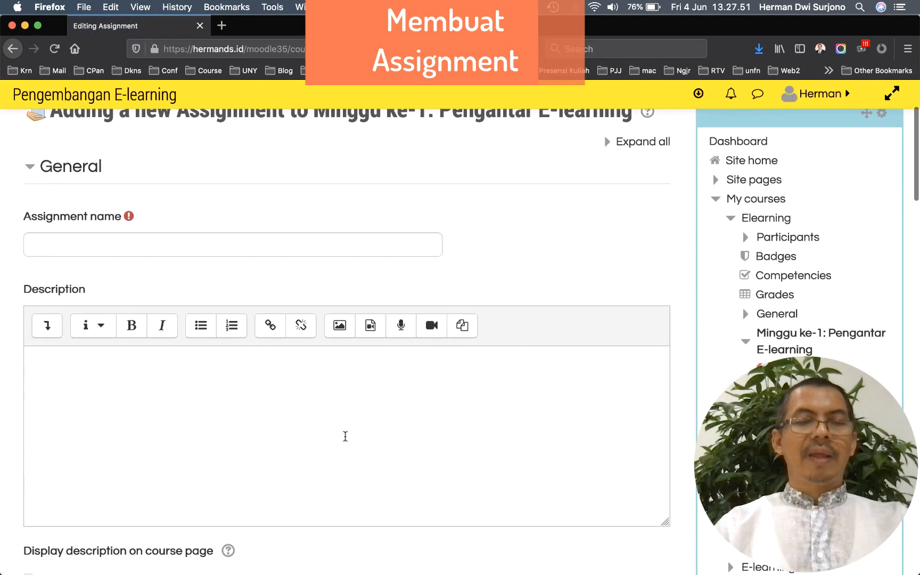
{"action": "left_click", "coordinate": [239, 242]}
{"action": "type", "text": "Tugas 1"}
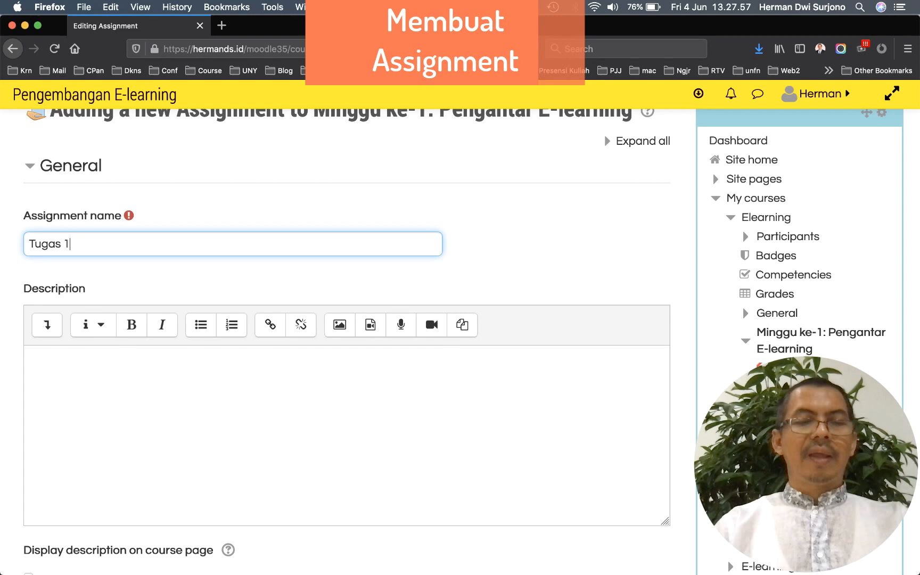
Paste the task description and bold its 'Tugas 1: Eksplorasi dan Evaluasi E-Learning' heading
{"action": "left_click", "coordinate": [213, 373]}
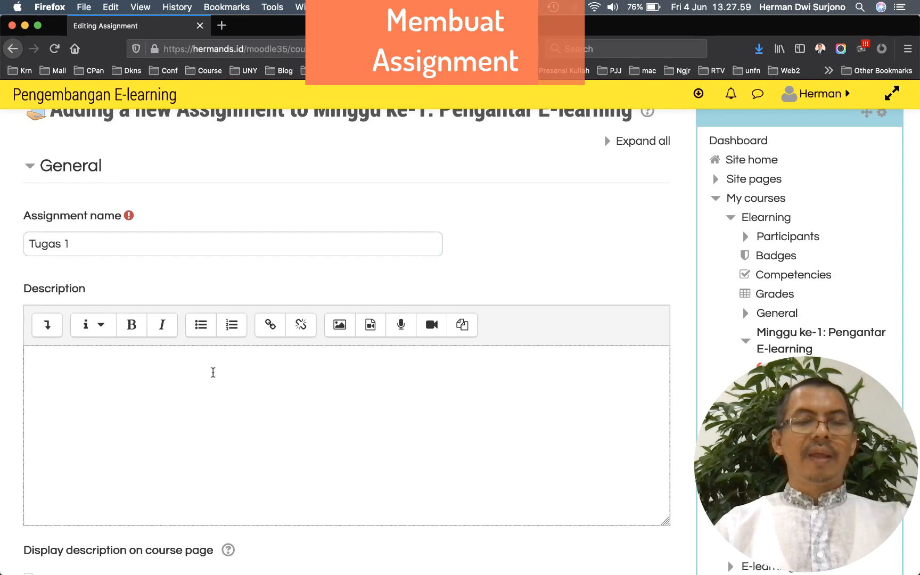
{"action": "key", "text": "ctrl+v"}
{"action": "left_click_drag", "start_coordinate": [261, 356], "coordinate": [27, 357]}
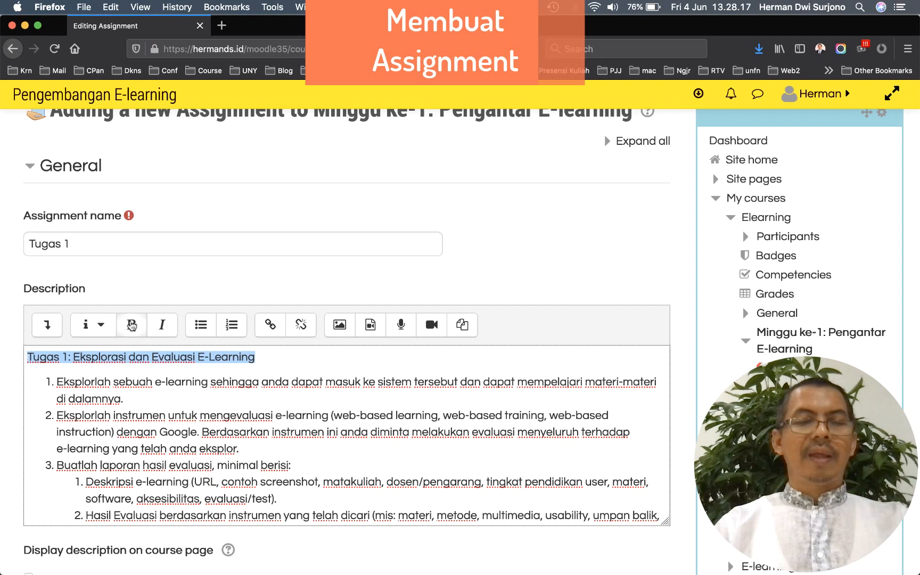
{"action": "left_click", "coordinate": [131, 325]}
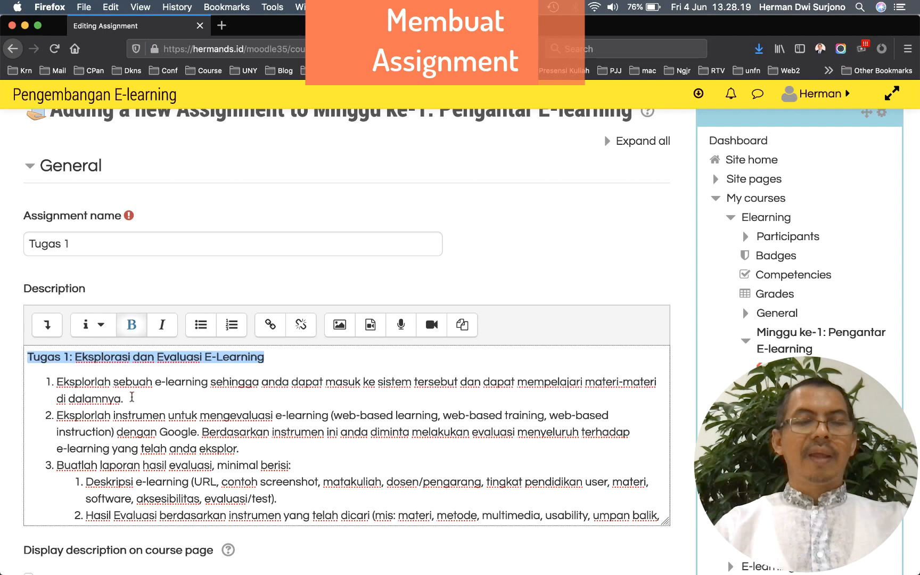
{"action": "left_click", "coordinate": [132, 397]}
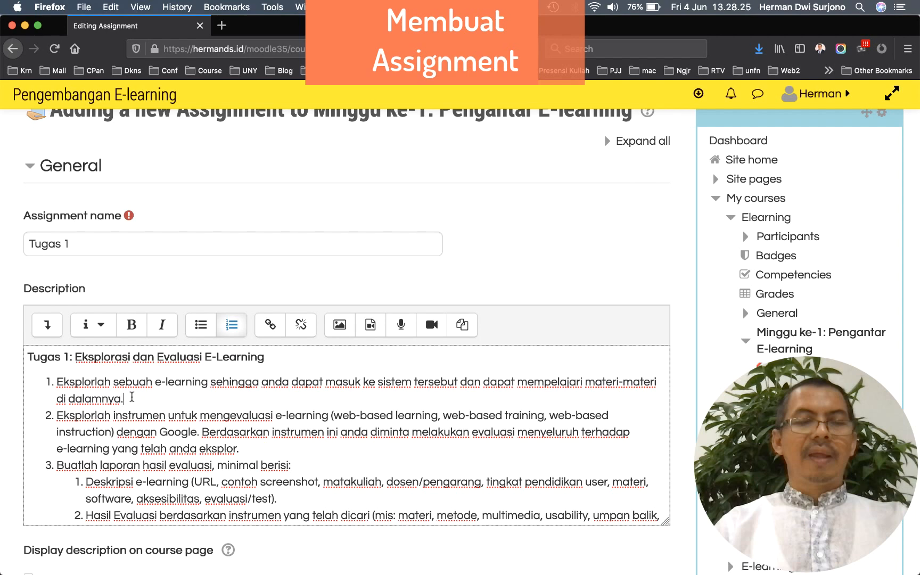
{"action": "scroll", "coordinate": [132, 397], "scroll_direction": "down", "scroll_amount": 4}
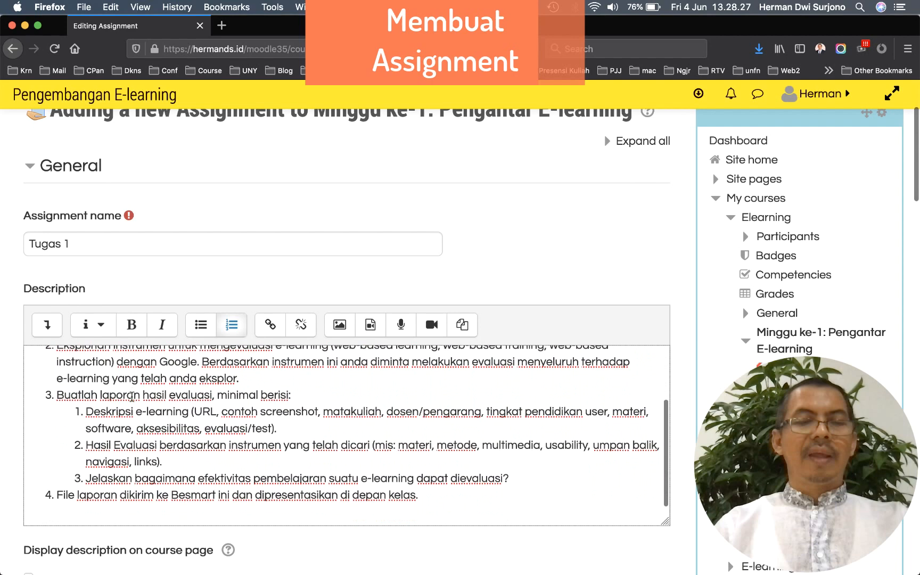
{"action": "scroll", "coordinate": [132, 398], "scroll_direction": "down", "scroll_amount": 1}
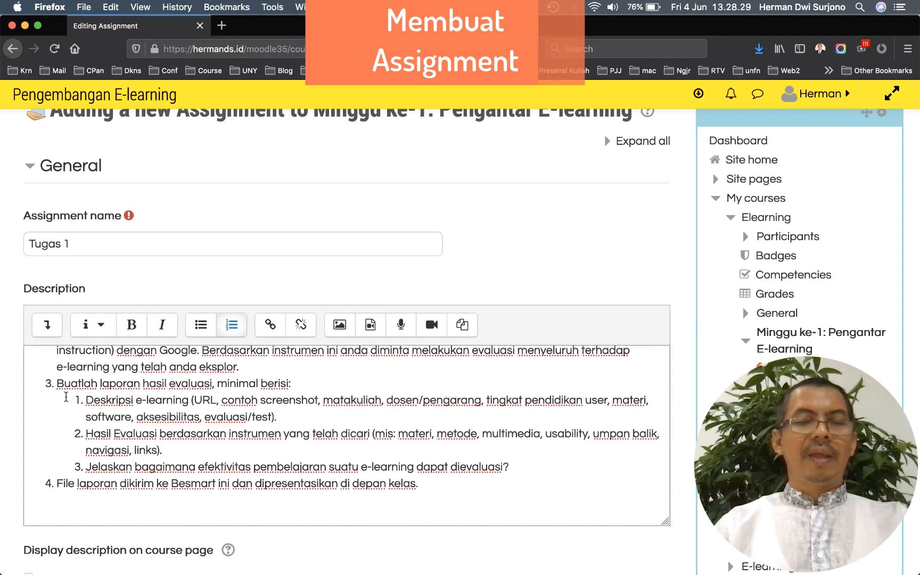
{"action": "scroll", "coordinate": [11, 399], "scroll_direction": "down", "scroll_amount": 10}
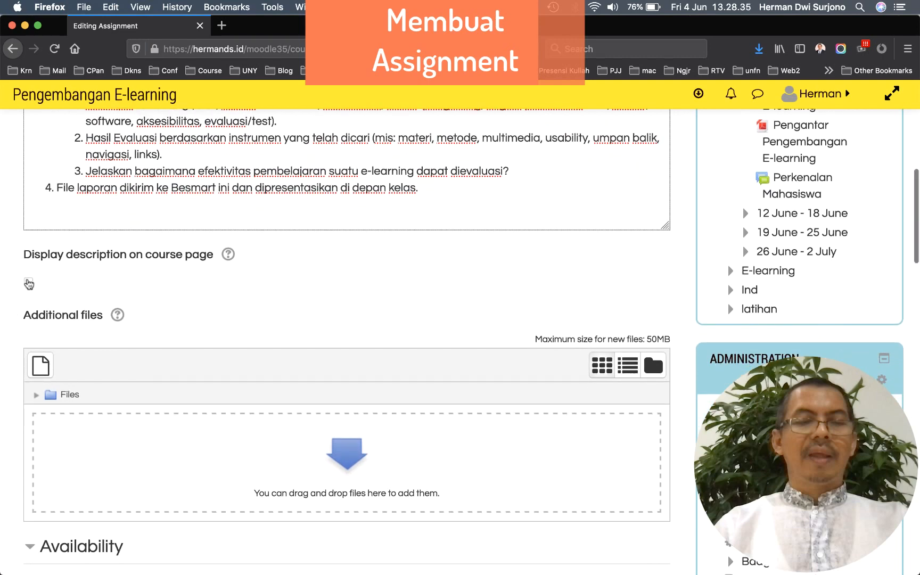
Show the Tugas 1 description on the course page, with submissions allowed from 4 June 2021
{"action": "left_click", "coordinate": [28, 282]}
{"action": "scroll", "coordinate": [11, 352], "scroll_direction": "down", "scroll_amount": 3}
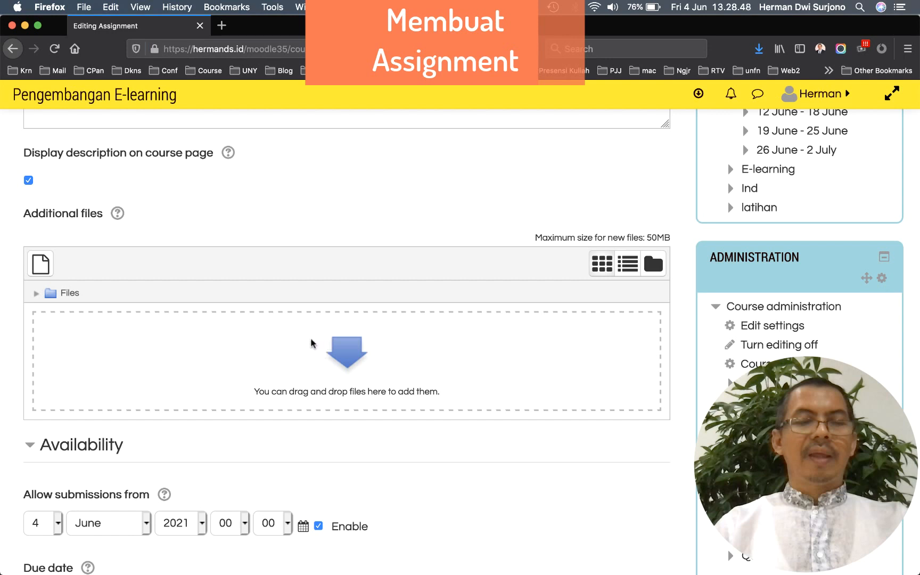
{"action": "scroll", "coordinate": [317, 354], "scroll_direction": "down", "scroll_amount": 5}
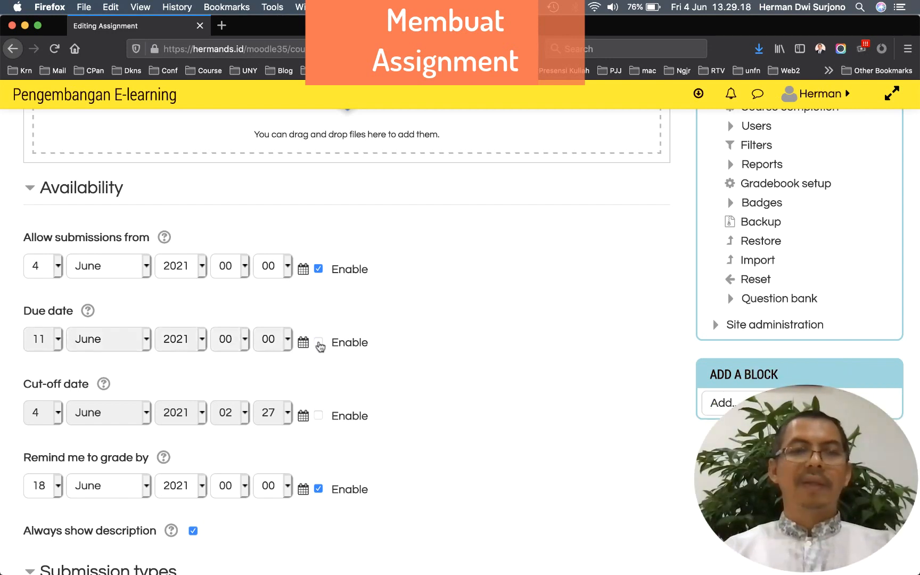
{"action": "scroll", "coordinate": [415, 332], "scroll_direction": "down", "scroll_amount": 15}
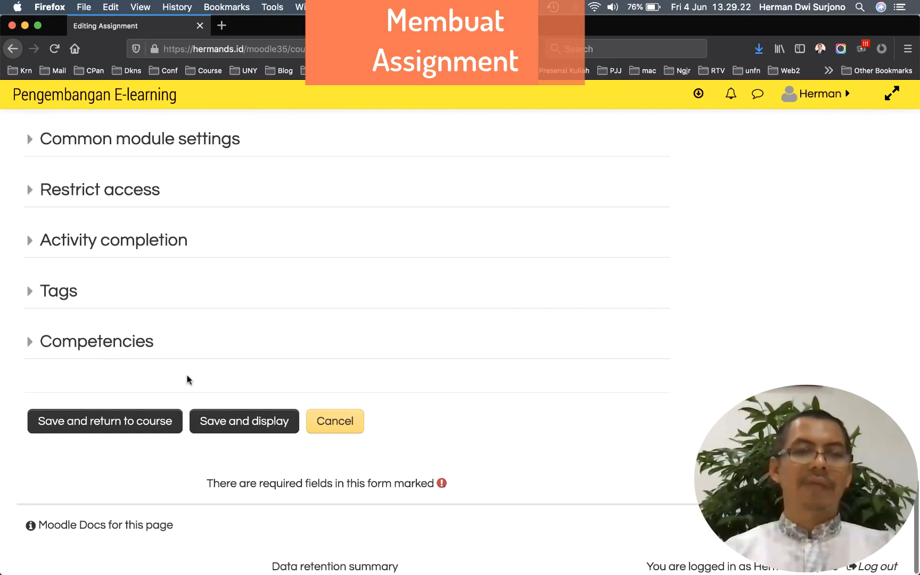
Save the Tugas 1 assignment and return to the course page
{"action": "left_click", "coordinate": [143, 425]}
{"action": "scroll", "coordinate": [235, 468], "scroll_direction": "down", "scroll_amount": 8}
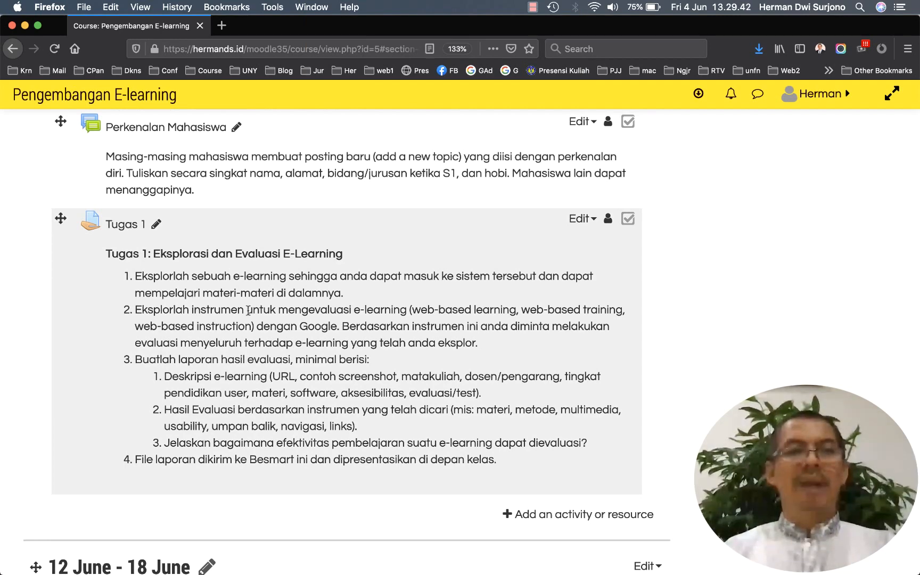
{"action": "scroll", "coordinate": [564, 349], "scroll_direction": "down", "scroll_amount": 3}
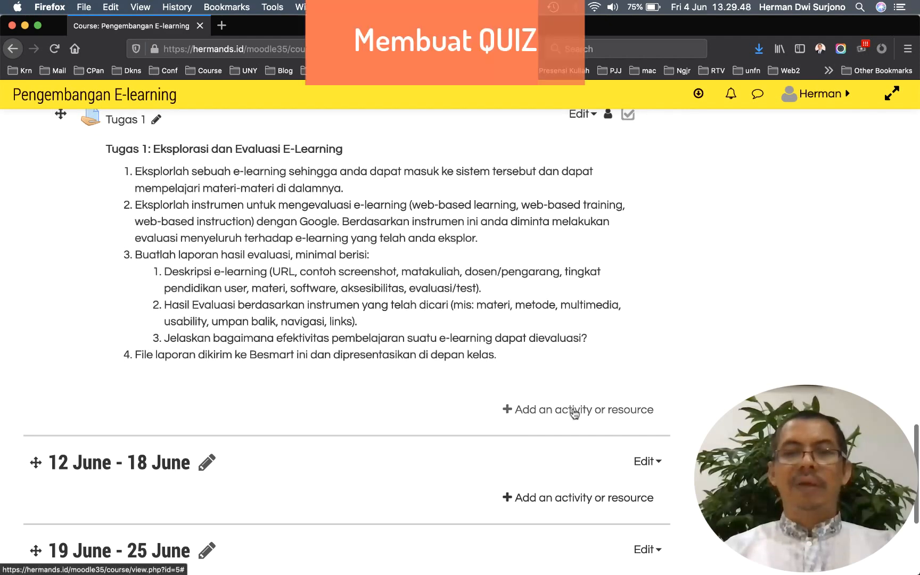
Start a new Quiz activity in the Minggu ke-1 section
{"action": "left_click", "coordinate": [574, 411]}
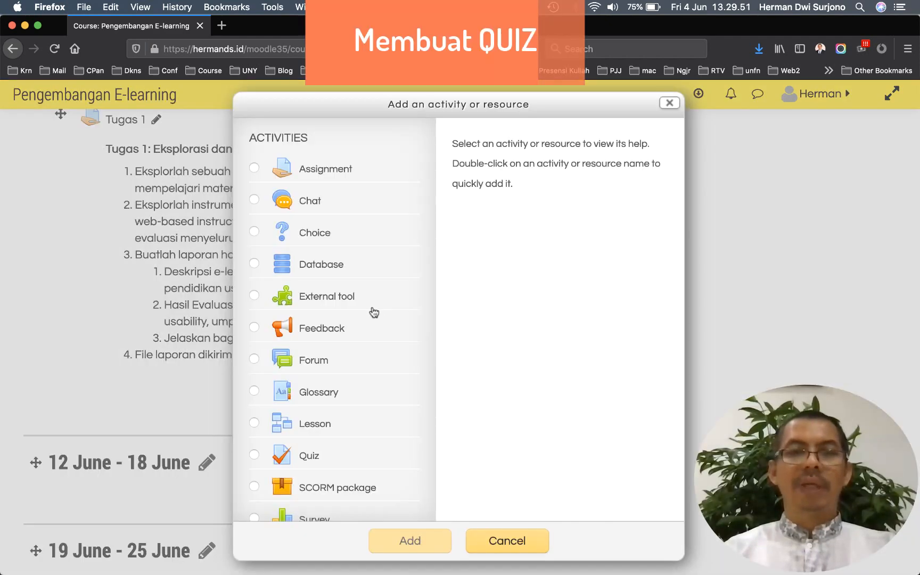
{"action": "scroll", "coordinate": [373, 312], "scroll_direction": "down", "scroll_amount": 5}
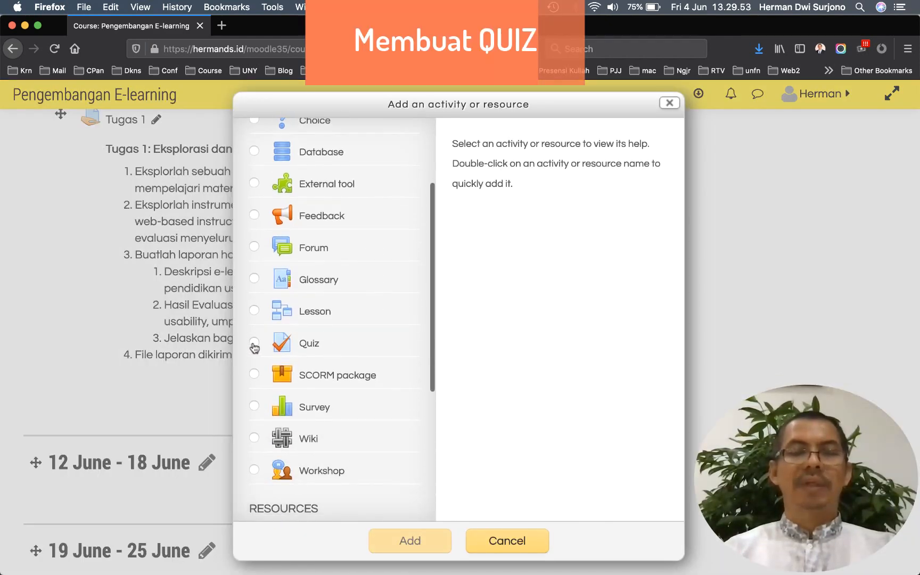
{"action": "left_click", "coordinate": [255, 345]}
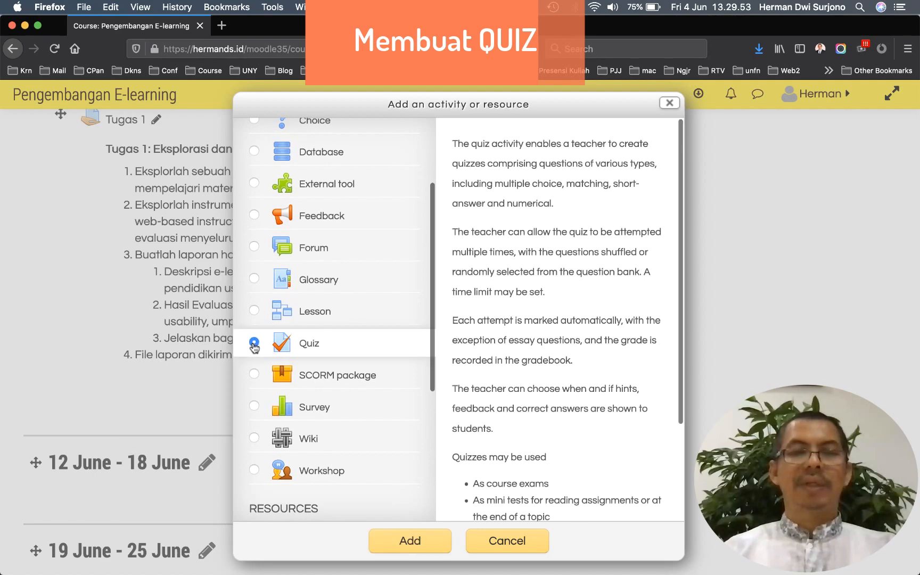
{"action": "left_click", "coordinate": [410, 542]}
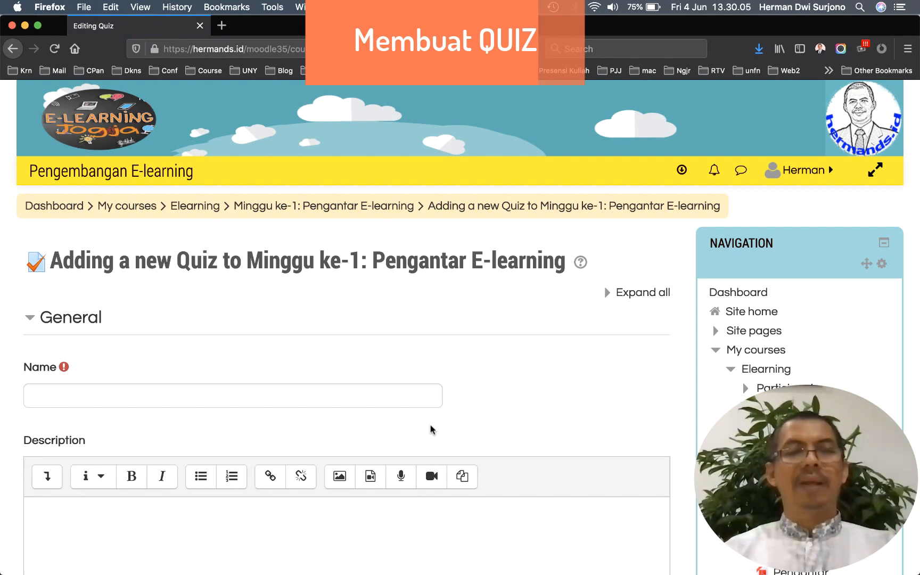
Name the quiz 'Quiz 1', paste its instructions as the description, and bold 'Petunjuk:'
{"action": "scroll", "coordinate": [431, 429], "scroll_direction": "down", "scroll_amount": 5}
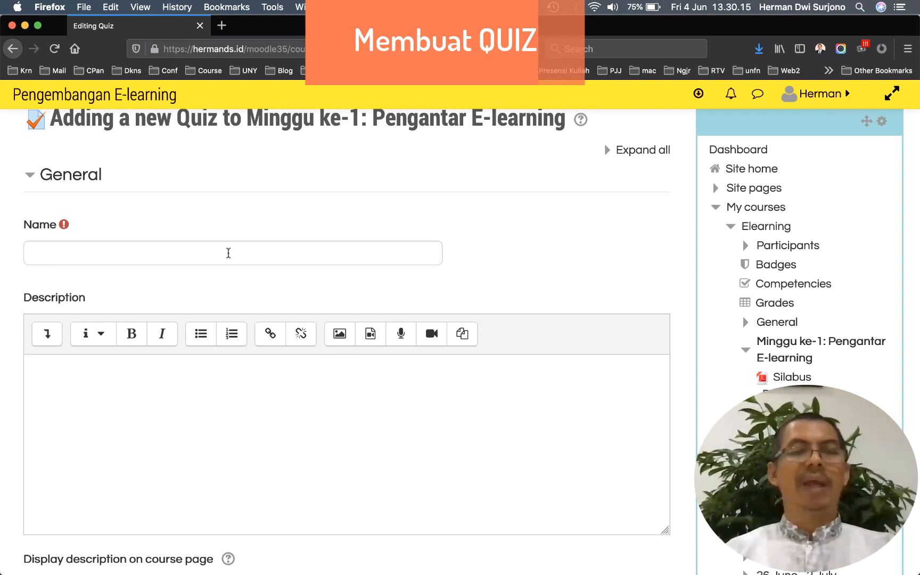
{"action": "left_click", "coordinate": [229, 253]}
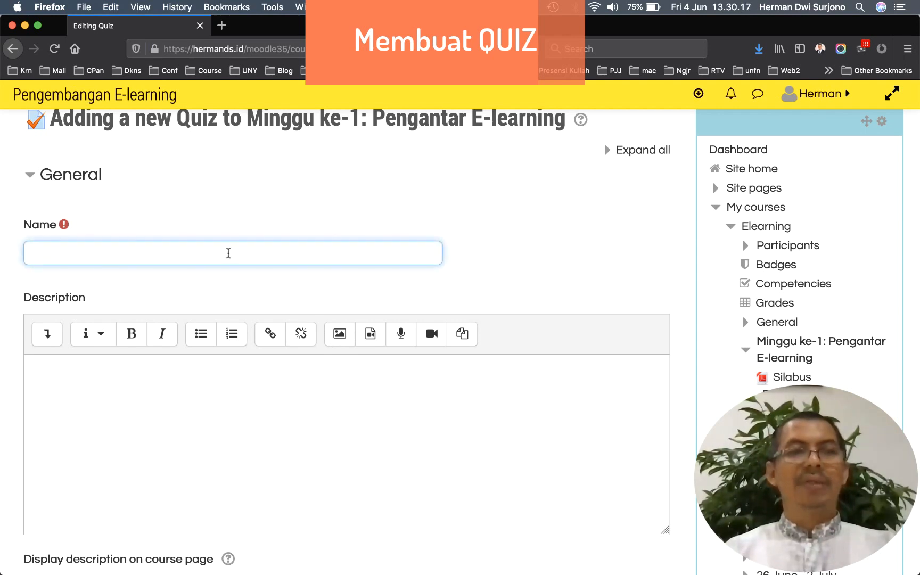
{"action": "type", "text": "Quiz"}
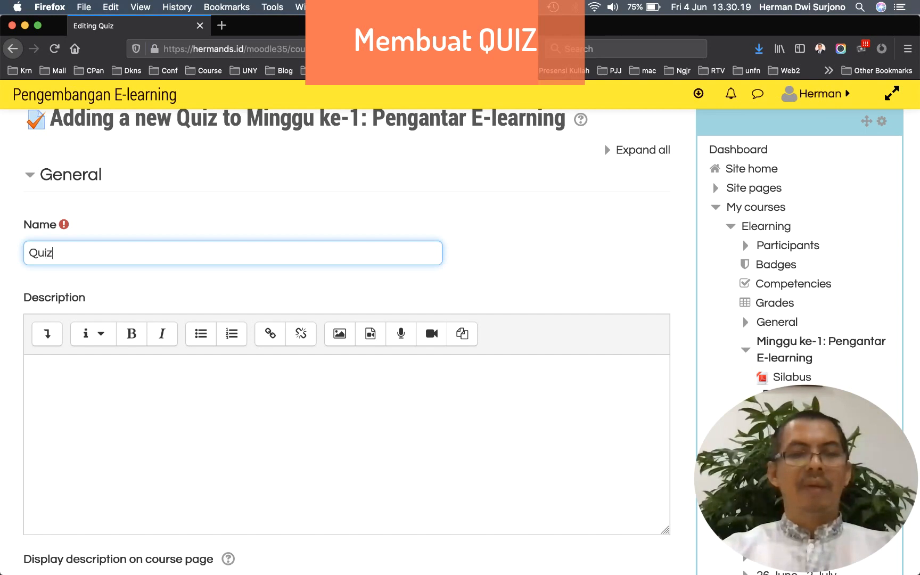
{"action": "type", "text": " 1"}
{"action": "scroll", "coordinate": [137, 300], "scroll_direction": "down", "scroll_amount": 3}
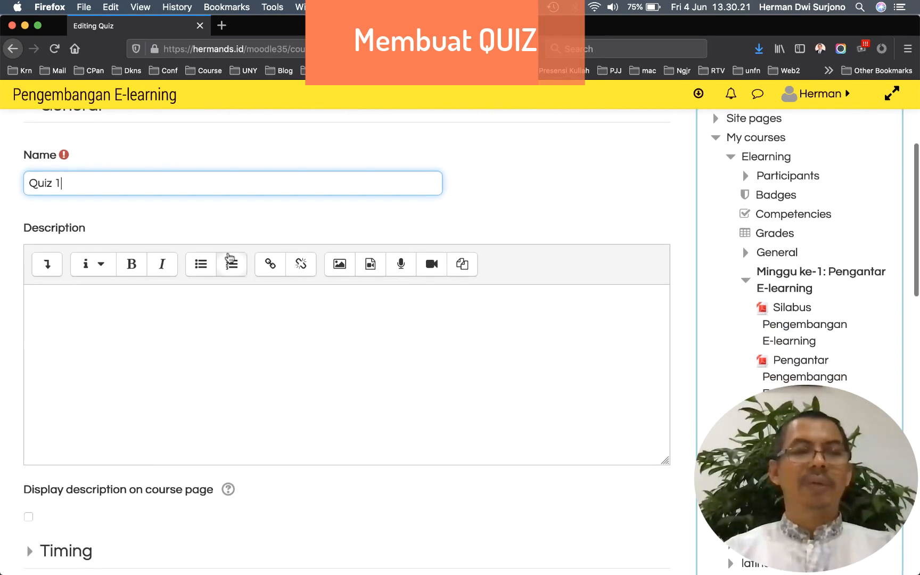
{"action": "left_click", "coordinate": [137, 299]}
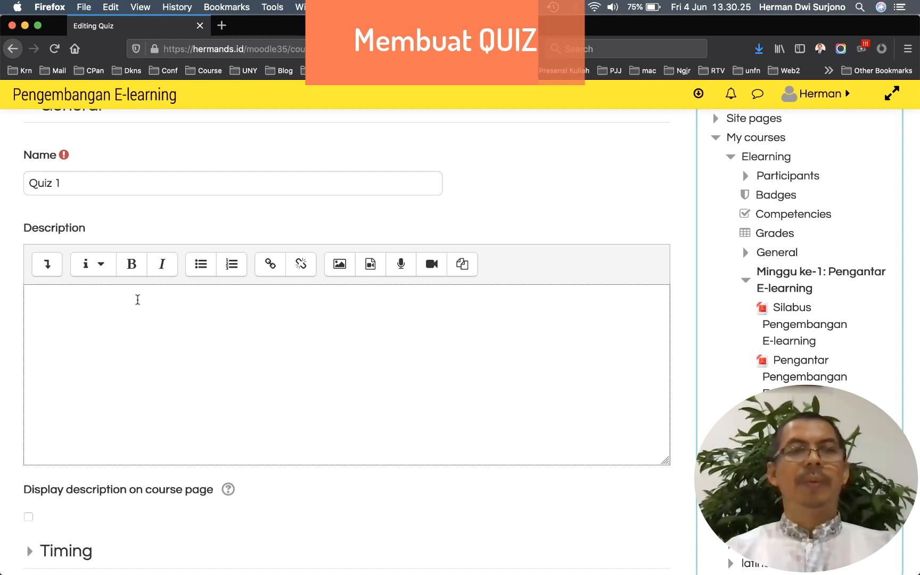
{"action": "type", "text": "Petunjuk: Quiz ini dikerjakan secara online untuk mengetahui pemahaman materi minggu ini. Soal-soal yang disediakan ada 10 buah."}
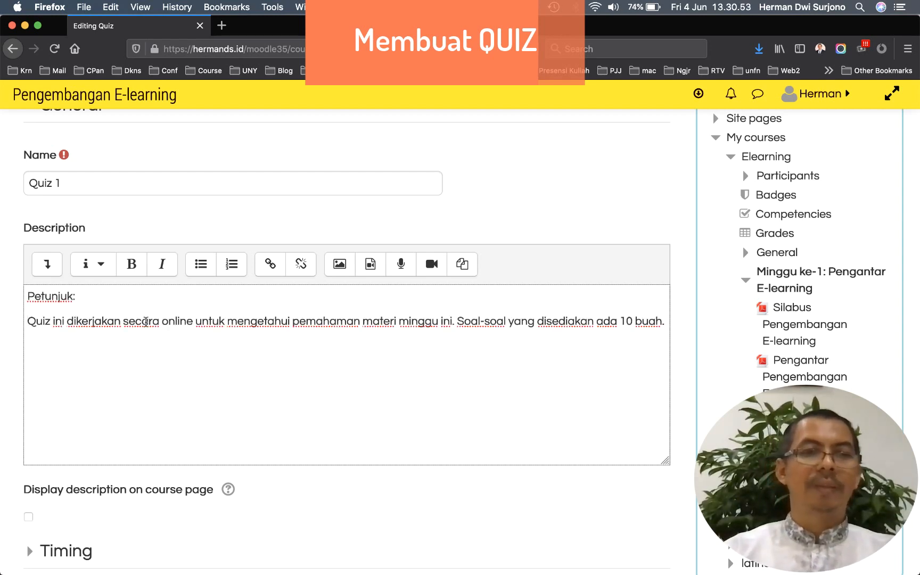
{"action": "left_click_drag", "start_coordinate": [93, 295], "coordinate": [22, 294]}
{"action": "left_click", "coordinate": [132, 264]}
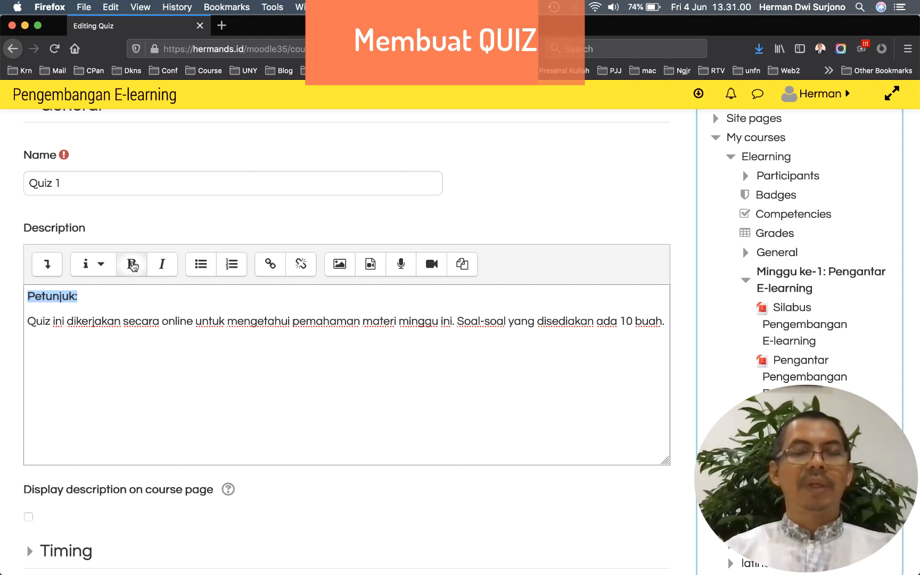
Show the quiz description on the course page and expand the Timing settings
{"action": "scroll", "coordinate": [142, 339], "scroll_direction": "down", "scroll_amount": 5}
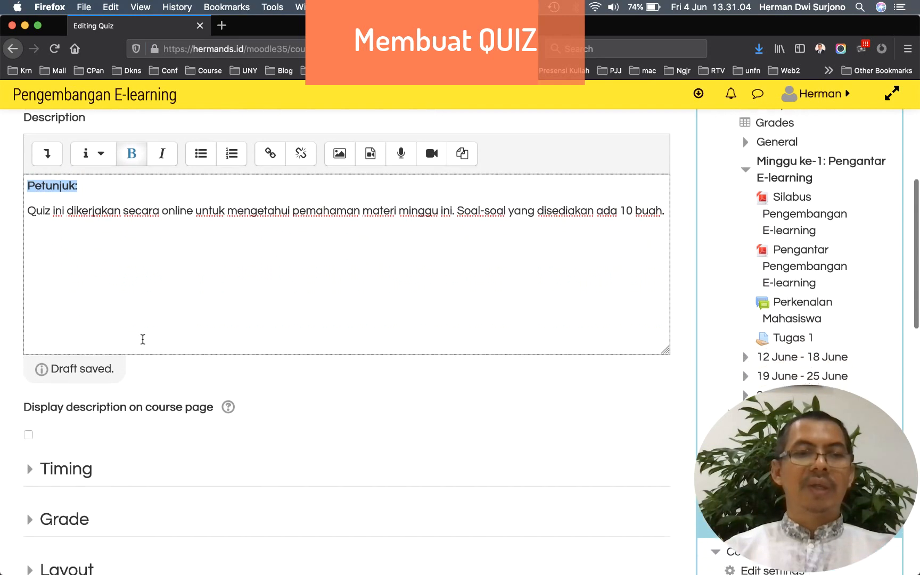
{"action": "scroll", "coordinate": [143, 340], "scroll_direction": "down", "scroll_amount": 1}
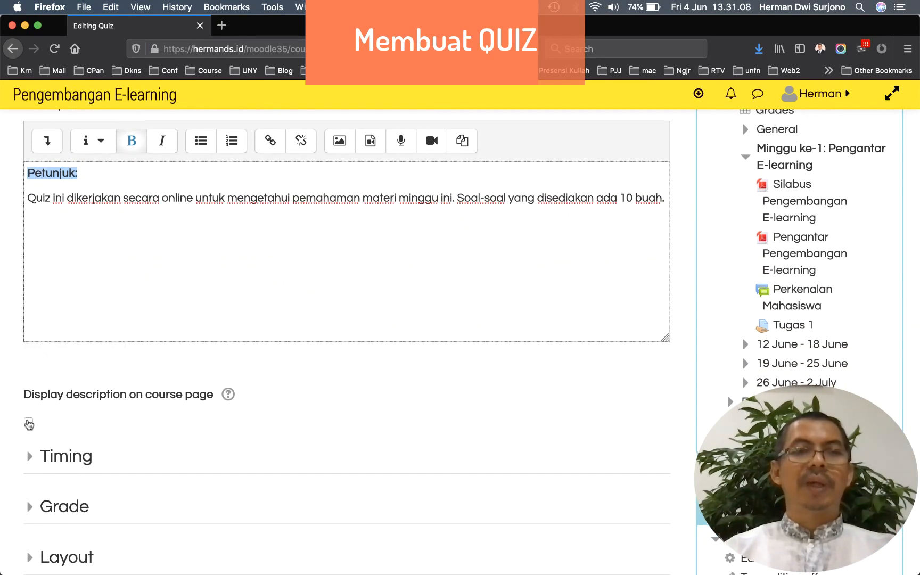
{"action": "left_click", "coordinate": [29, 396]}
{"action": "scroll", "coordinate": [101, 386], "scroll_direction": "down", "scroll_amount": 3}
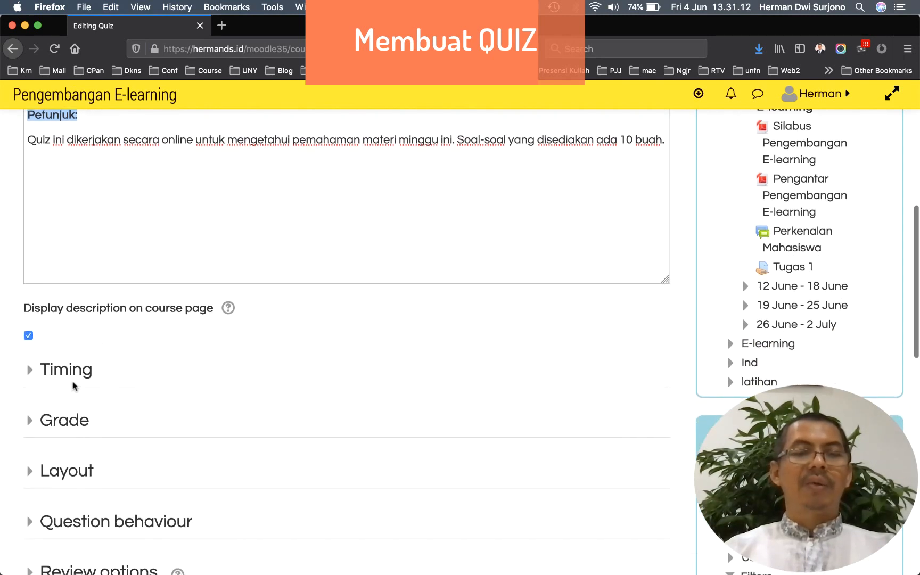
{"action": "left_click", "coordinate": [30, 371]}
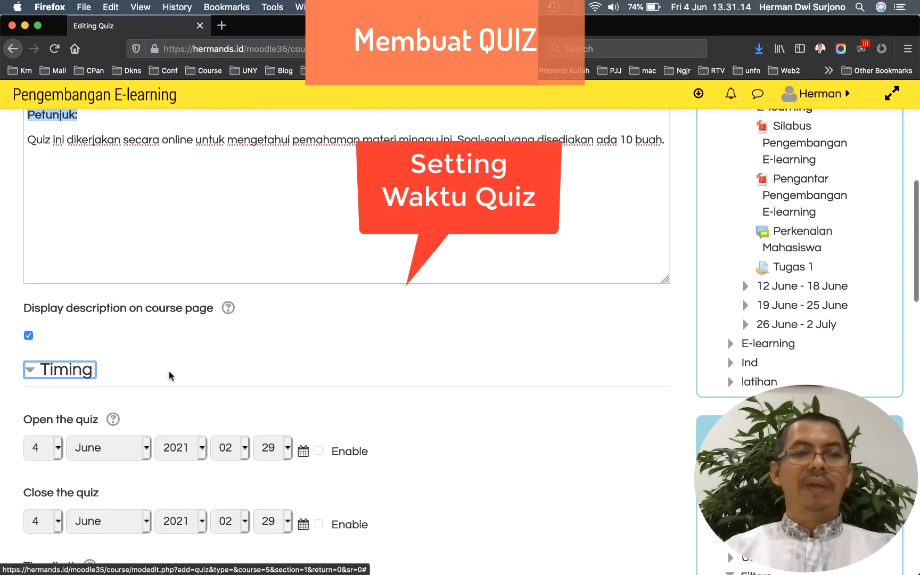
{"action": "scroll", "coordinate": [169, 376], "scroll_direction": "down", "scroll_amount": 5}
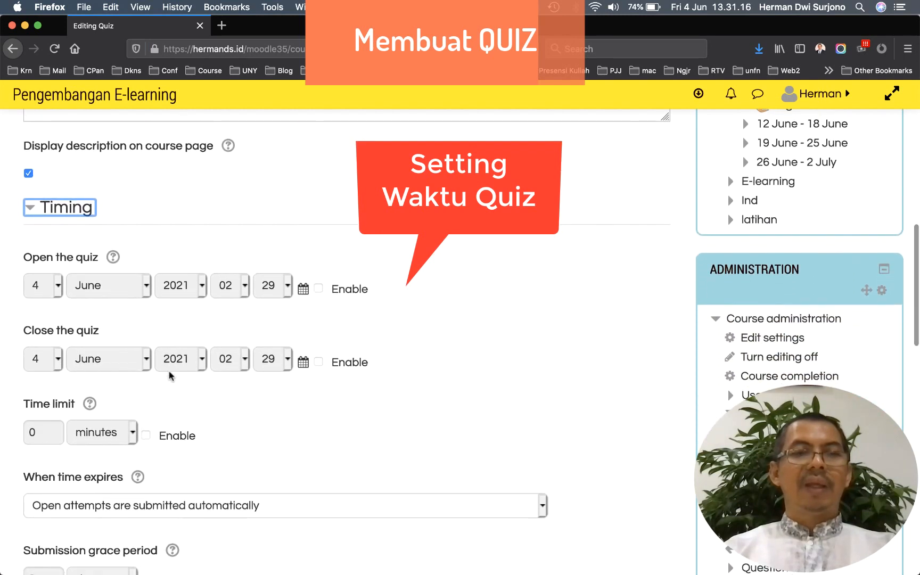
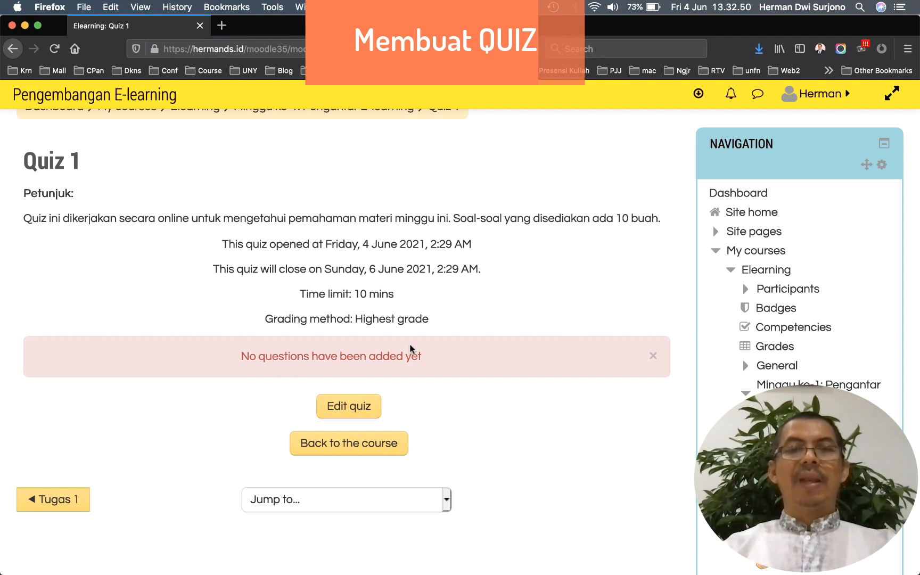
Scroll down the saved Quiz 1 page to review its settings
{"action": "scroll", "coordinate": [512, 335], "scroll_direction": "down", "scroll_amount": 4}
Open the question bank's Import page for Quiz 1
{"action": "scroll", "coordinate": [512, 334], "scroll_direction": "down", "scroll_amount": 10}
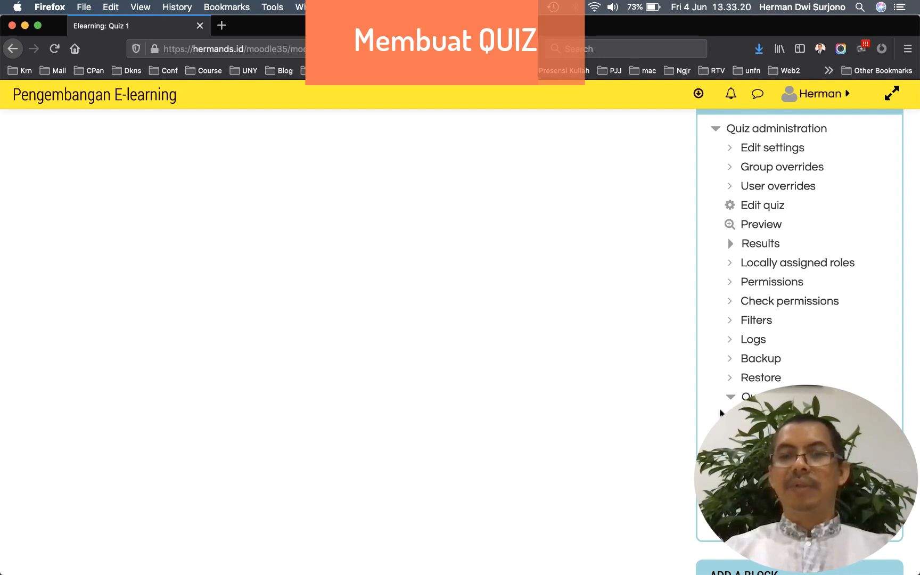
{"action": "scroll", "coordinate": [799, 319], "scroll_direction": "down", "scroll_amount": 1}
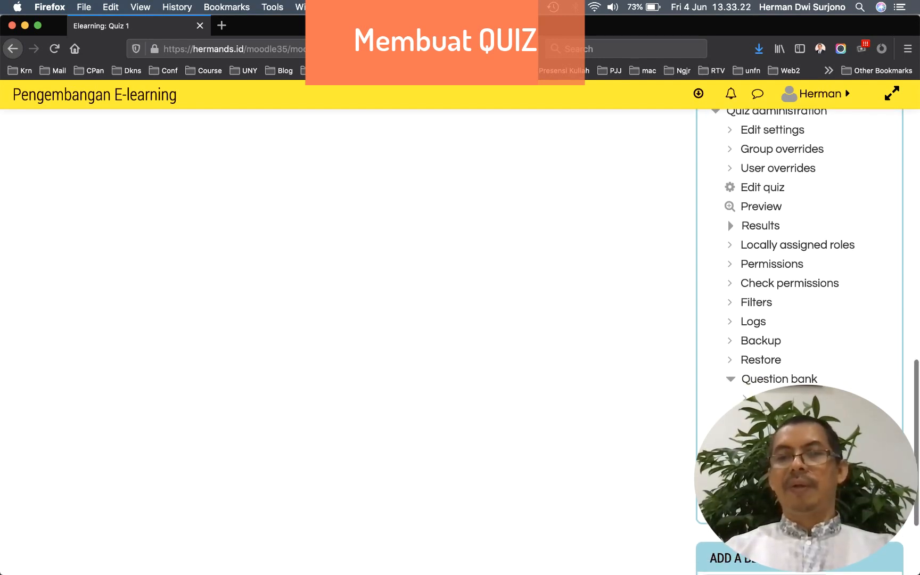
{"action": "left_click", "coordinate": [767, 436]}
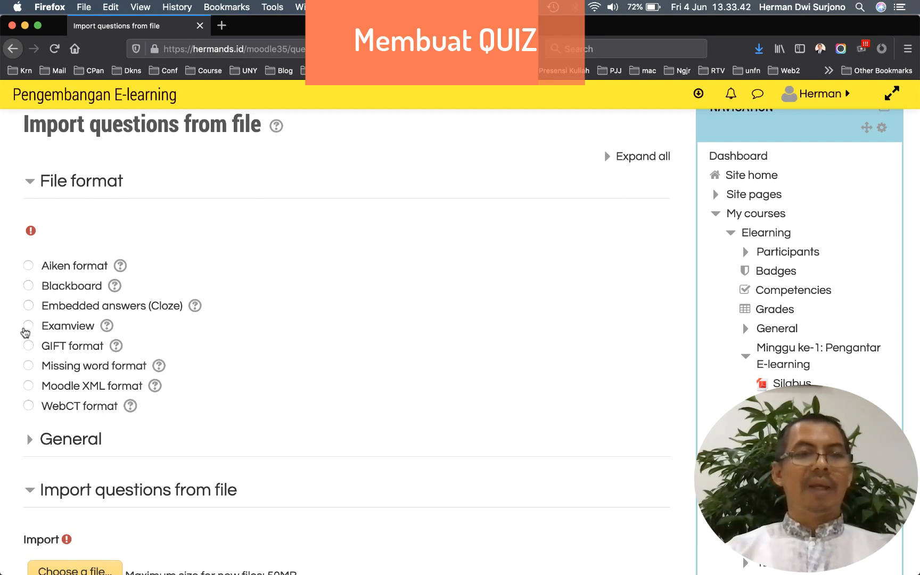
Choose GIFT as the import format and highlight the first question's text in TextEdit
{"action": "left_click", "coordinate": [28, 347]}
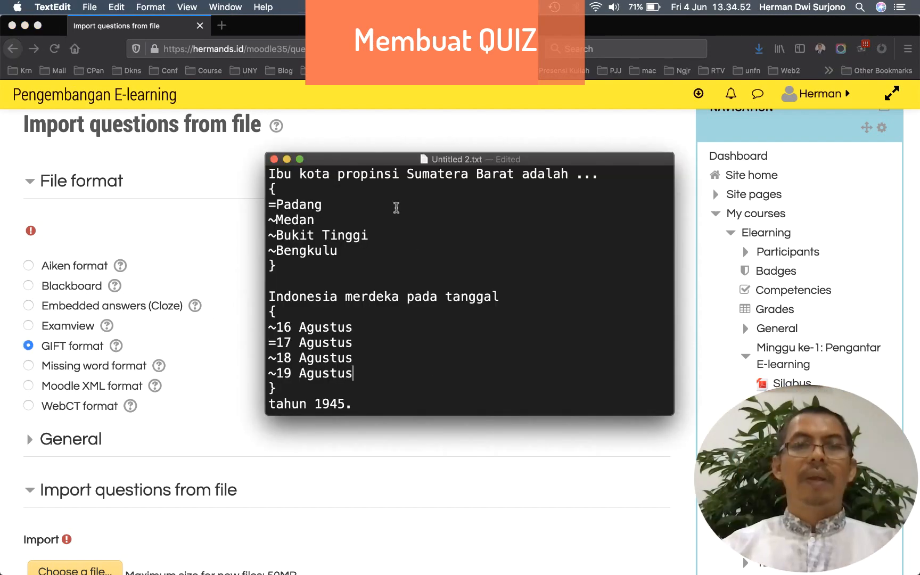
{"action": "left_click_drag", "start_coordinate": [374, 160], "coordinate": [350, 153]}
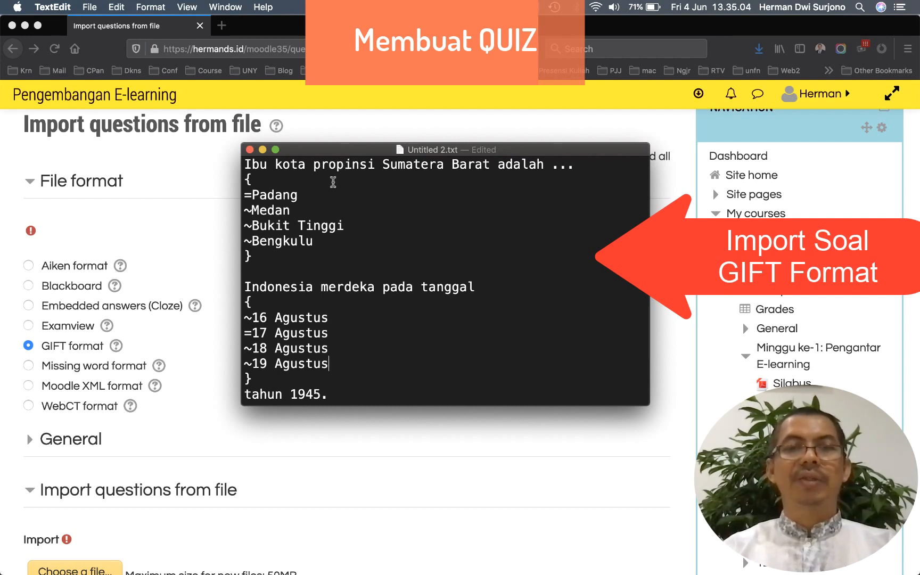
{"action": "left_click_drag", "start_coordinate": [245, 164], "coordinate": [576, 166]}
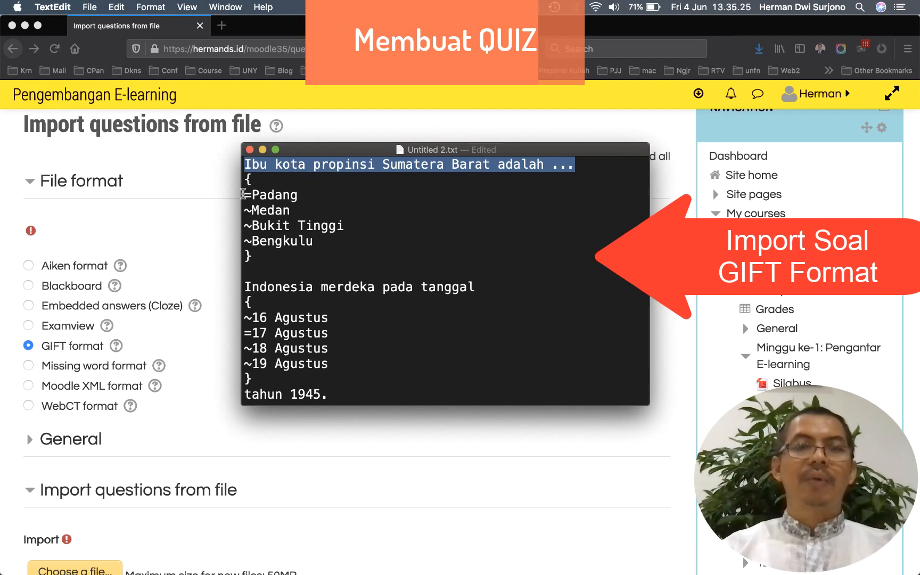
Point out the first question's answer choices, opening brace and '=' marking correct answer Padang
{"action": "left_click_drag", "start_coordinate": [244, 194], "coordinate": [324, 241]}
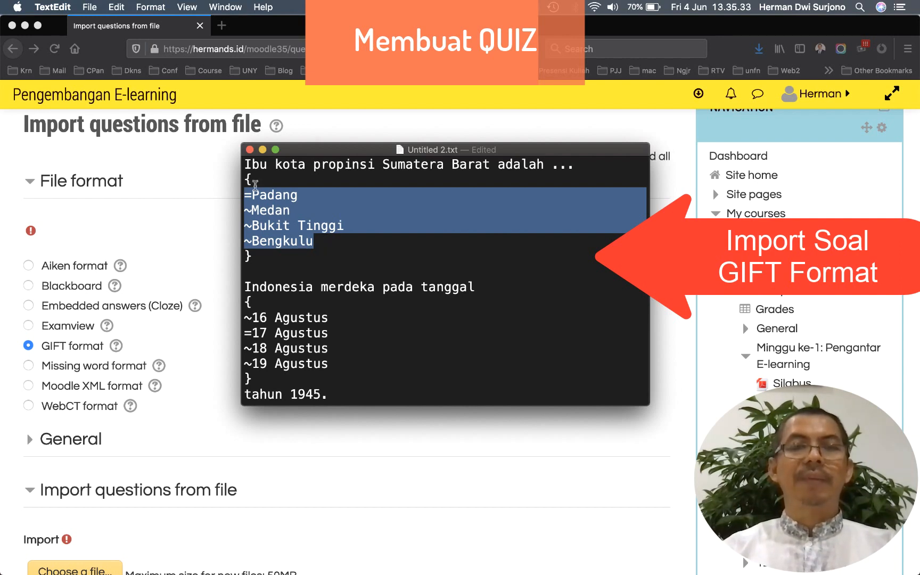
{"action": "left_click_drag", "start_coordinate": [254, 179], "coordinate": [247, 180]}
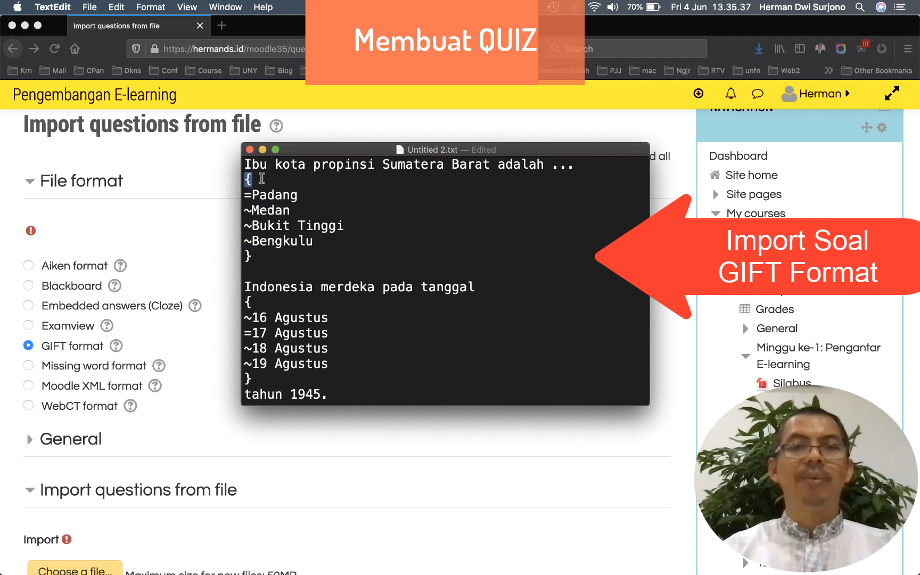
{"action": "left_click_drag", "start_coordinate": [246, 195], "coordinate": [319, 245]}
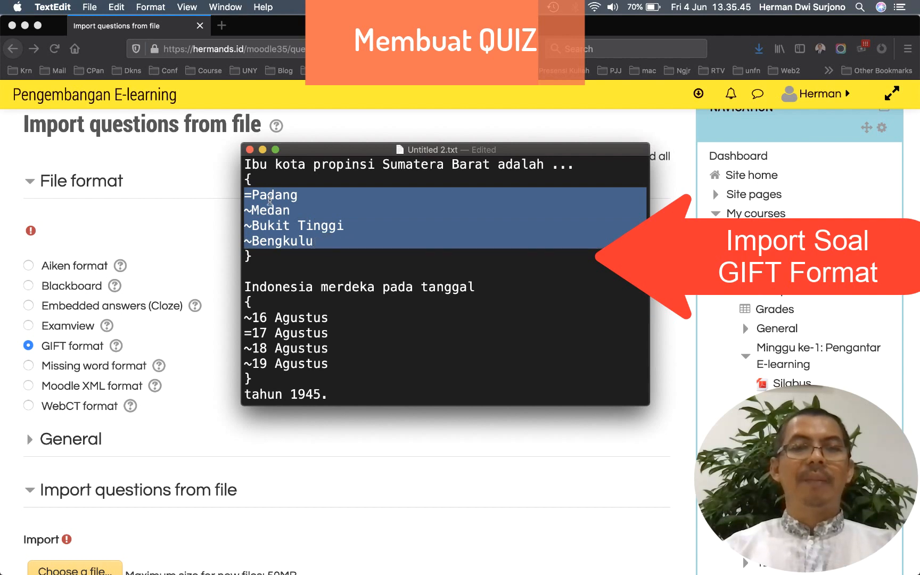
{"action": "left_click", "coordinate": [269, 198]}
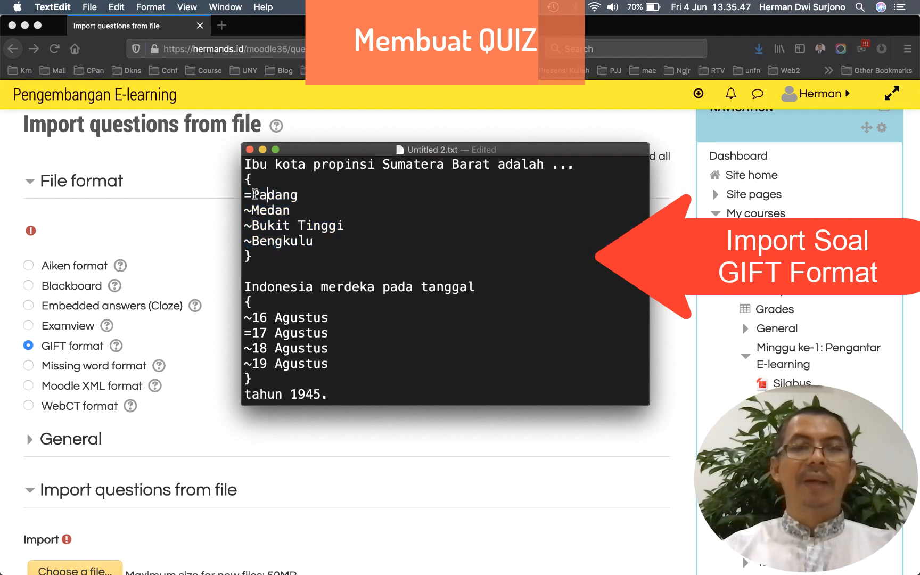
{"action": "mouse_move", "coordinate": [252, 195]}
{"action": "left_mouse_down"}
{"action": "mouse_move", "coordinate": [299, 198]}
{"action": "mouse_move", "coordinate": [245, 195]}
{"action": "left_mouse_up"}
{"action": "left_click", "coordinate": [251, 195]}
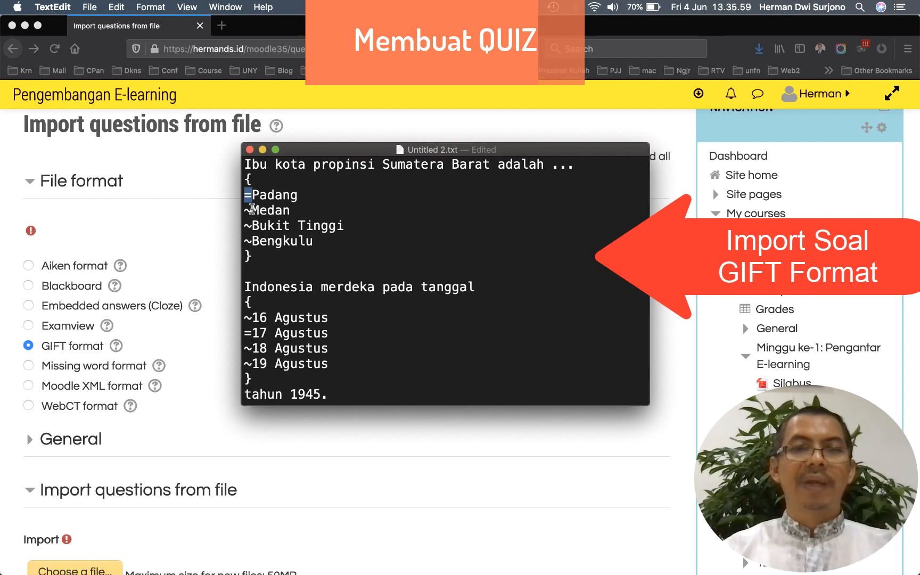
Highlight the '~' before wrong answer Medan, the closing brace, then the whole first question
{"action": "left_click_drag", "start_coordinate": [252, 208], "coordinate": [247, 209]}
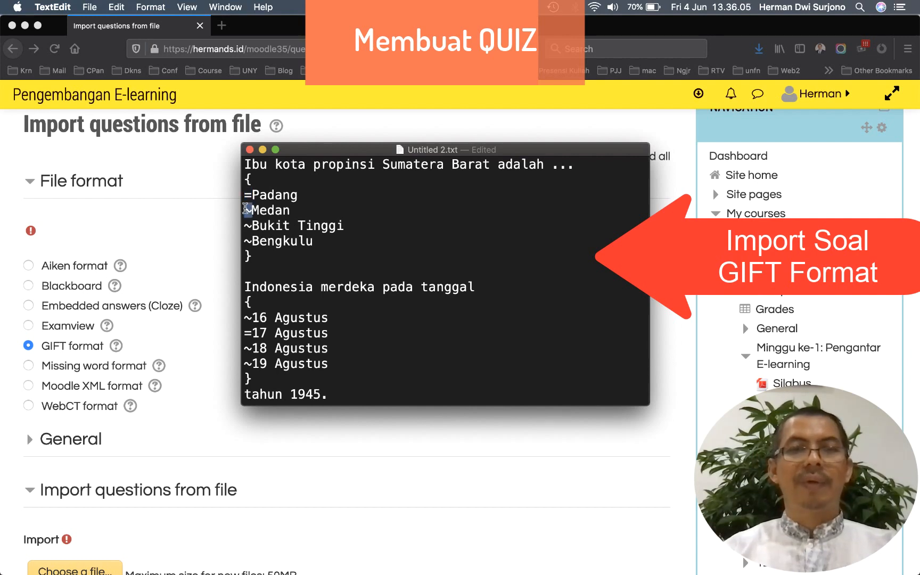
{"action": "left_click", "coordinate": [254, 210]}
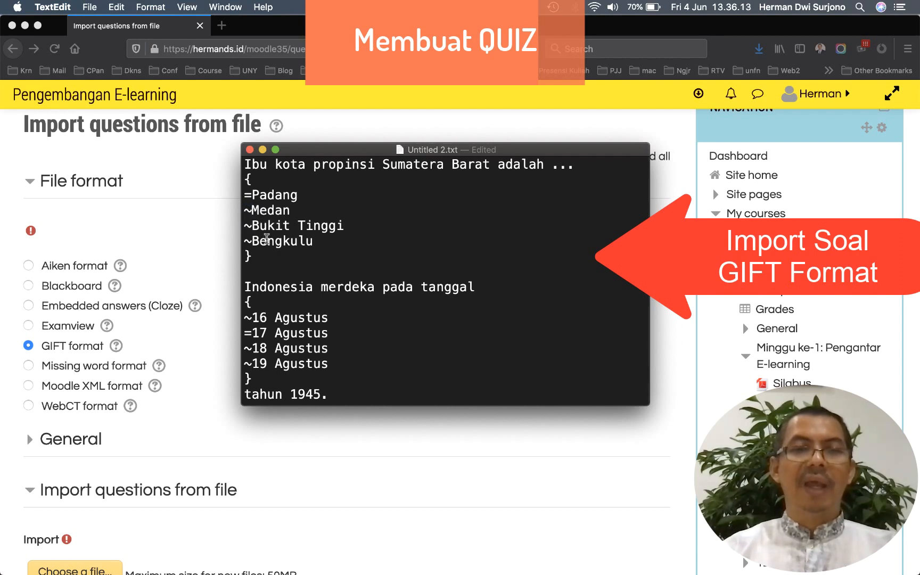
{"action": "left_click_drag", "start_coordinate": [245, 195], "coordinate": [321, 242]}
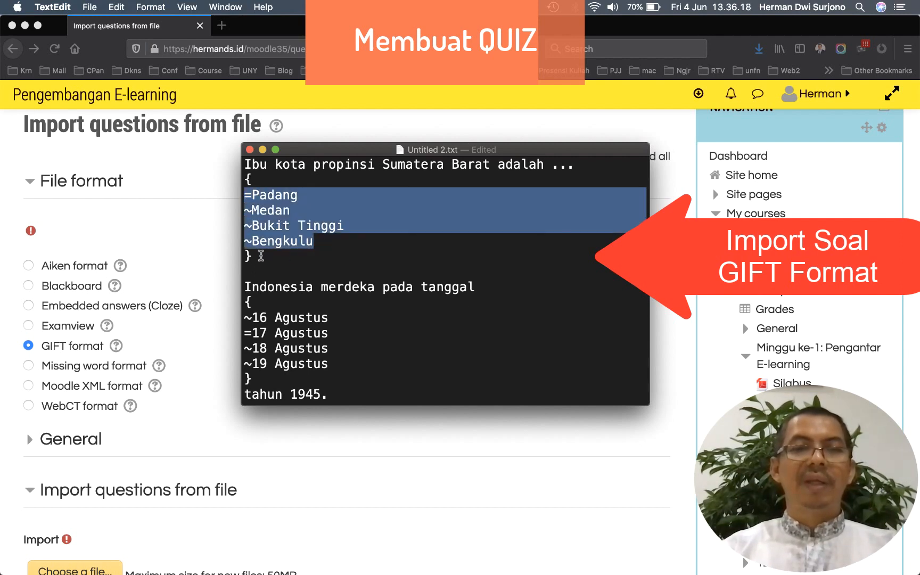
{"action": "left_click", "coordinate": [261, 256]}
{"action": "left_click_drag", "start_coordinate": [261, 257], "coordinate": [246, 253]}
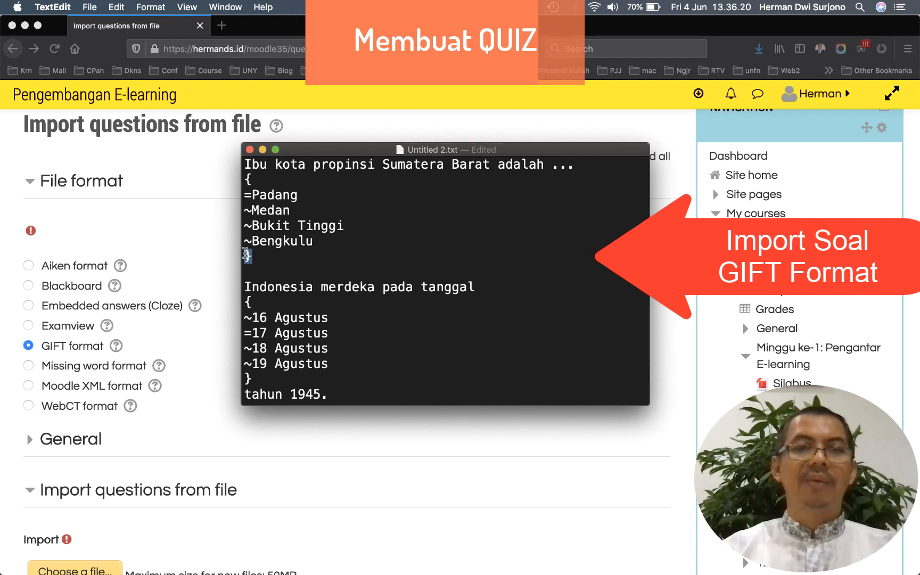
{"action": "key", "text": "Right"}
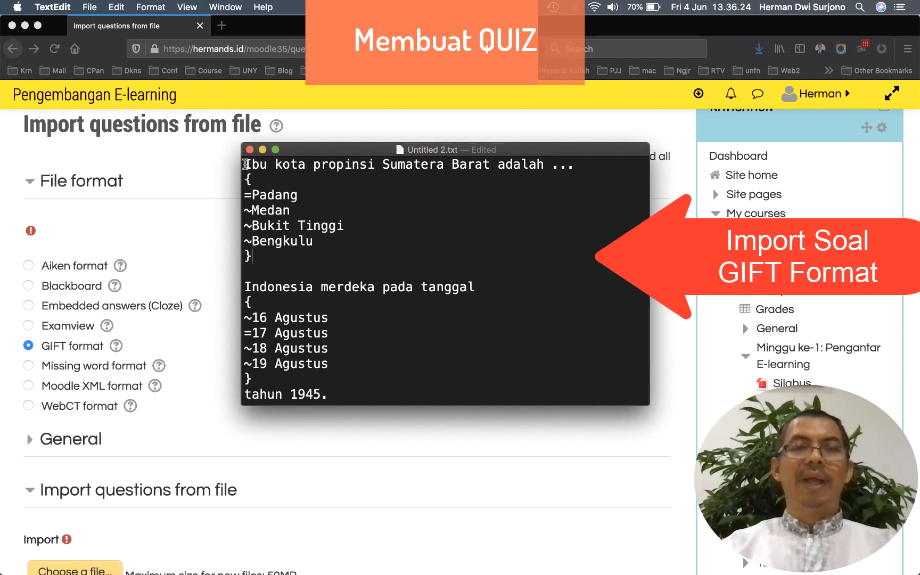
{"action": "left_click_drag", "start_coordinate": [245, 164], "coordinate": [267, 260]}
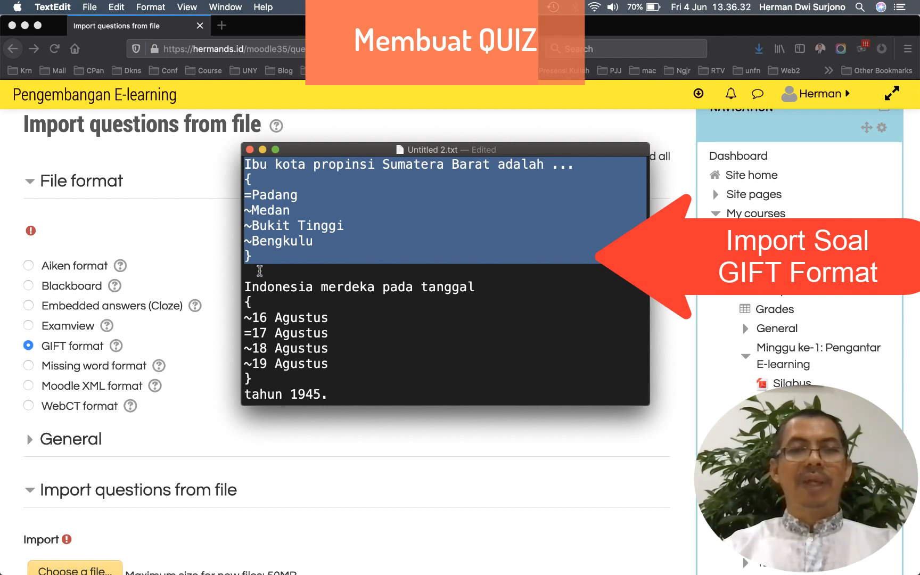
Highlight the second question's text, opening brace and four date answer choices
{"action": "left_click", "coordinate": [260, 271]}
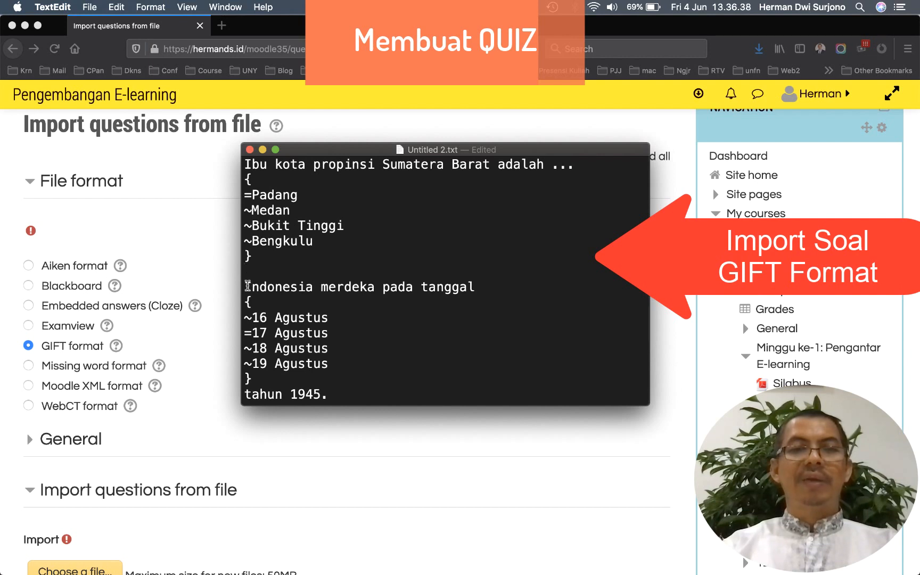
{"action": "left_click_drag", "start_coordinate": [246, 286], "coordinate": [475, 285]}
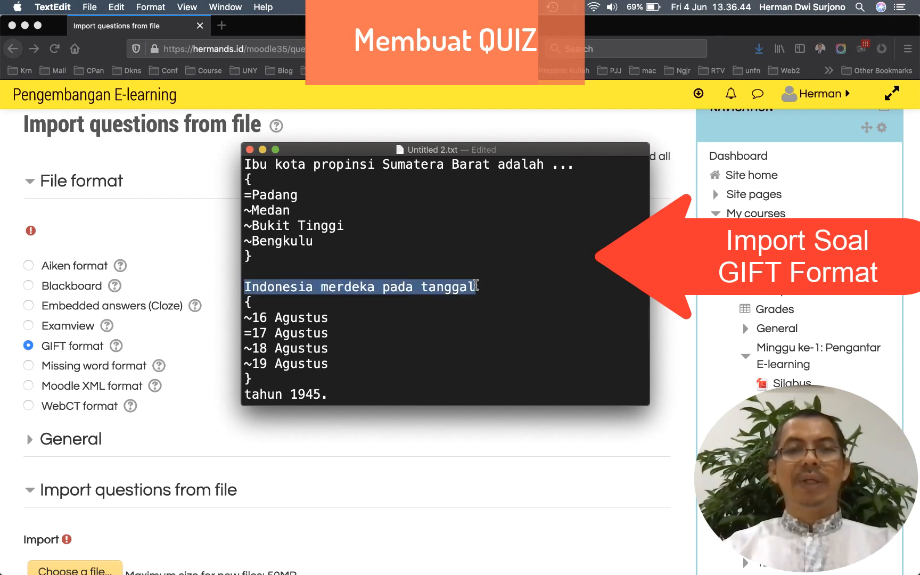
{"action": "left_click_drag", "start_coordinate": [247, 302], "coordinate": [256, 316]}
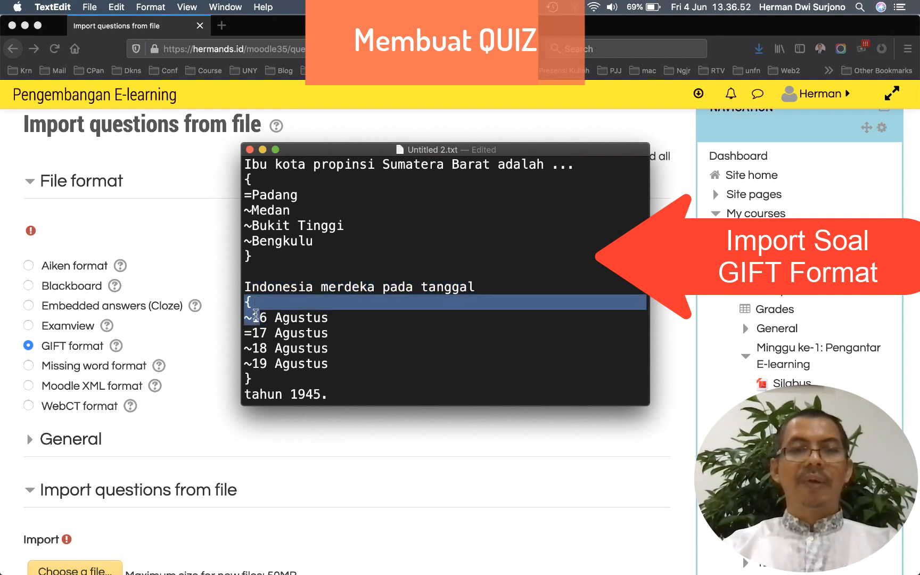
{"action": "left_click", "coordinate": [315, 318]}
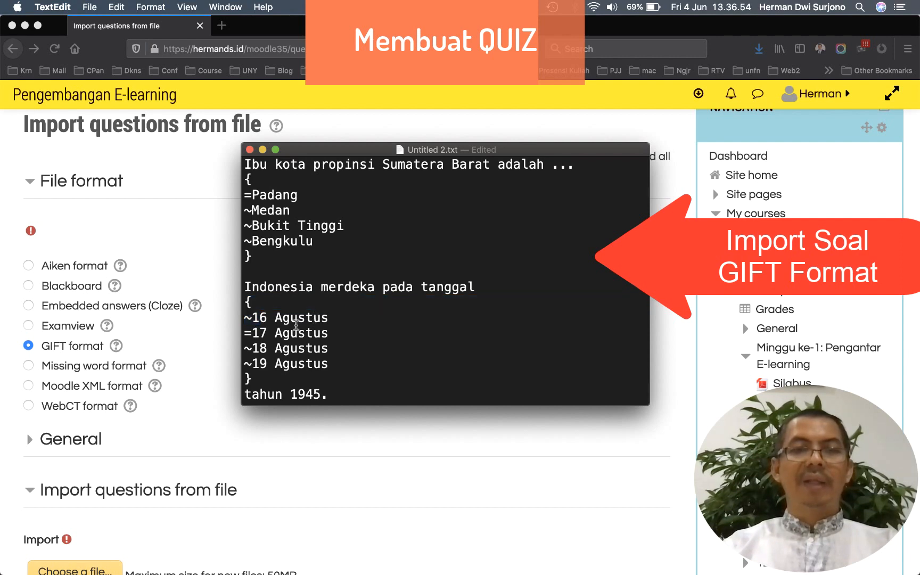
{"action": "left_click_drag", "start_coordinate": [244, 317], "coordinate": [330, 364]}
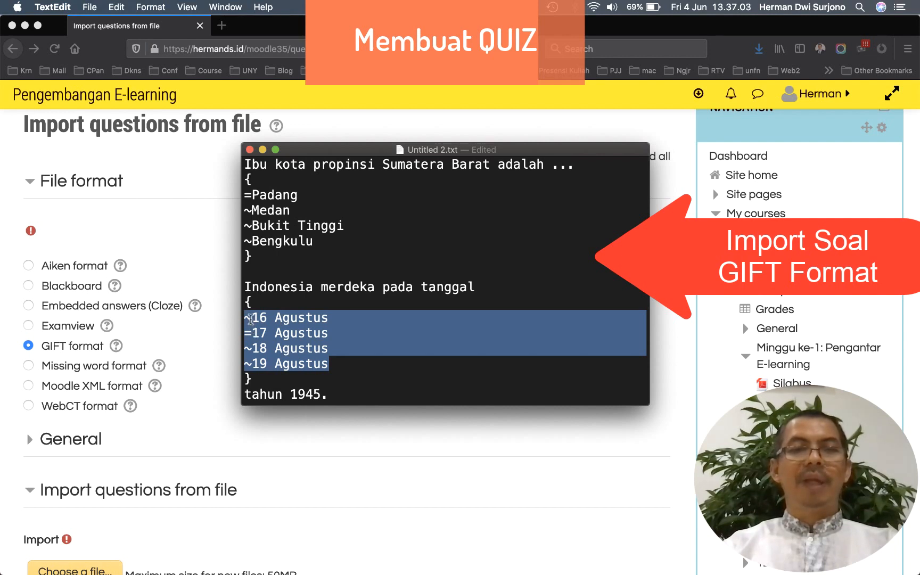
{"action": "left_click", "coordinate": [251, 317]}
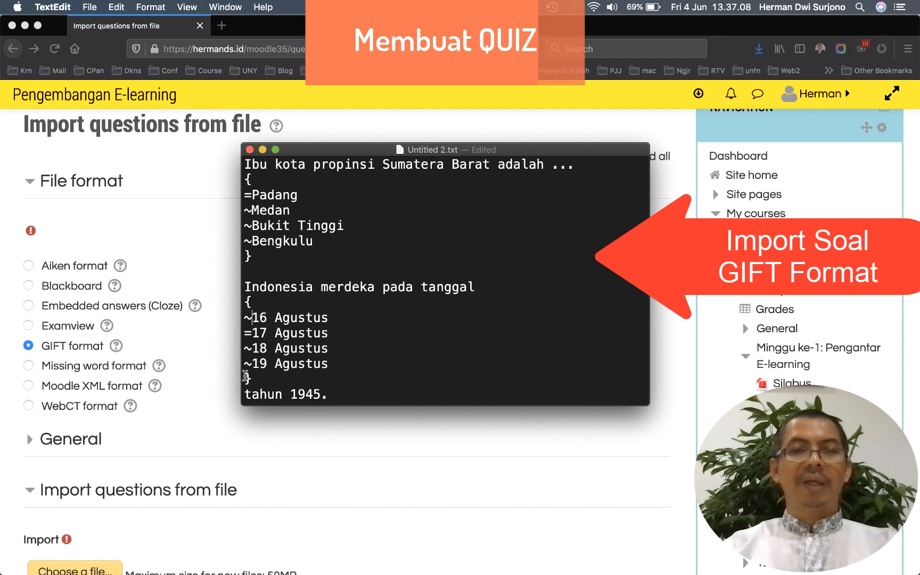
Highlight the second question's closing brace and trailing 'tahun 1945.' text, then scroll Moodle to the upload area
{"action": "left_click_drag", "start_coordinate": [246, 378], "coordinate": [252, 376]}
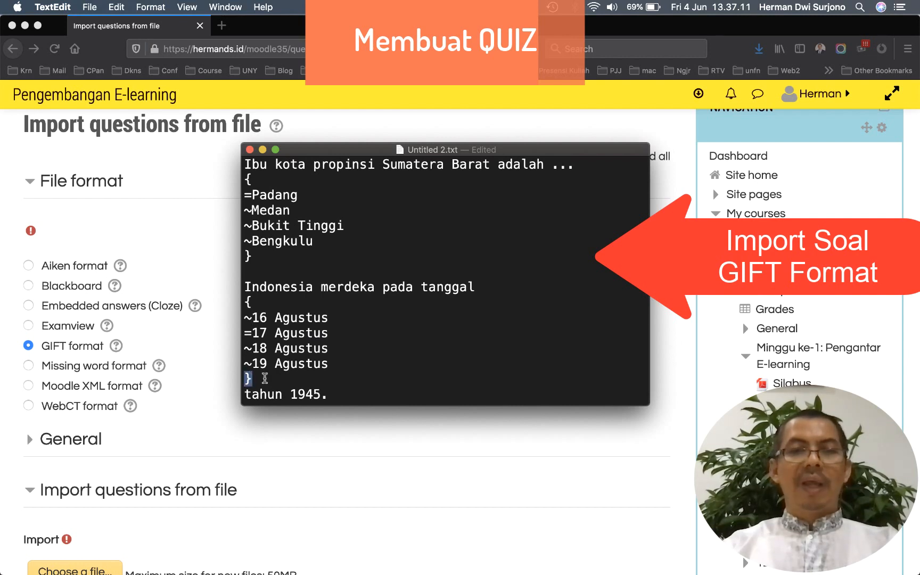
{"action": "left_click", "coordinate": [266, 378]}
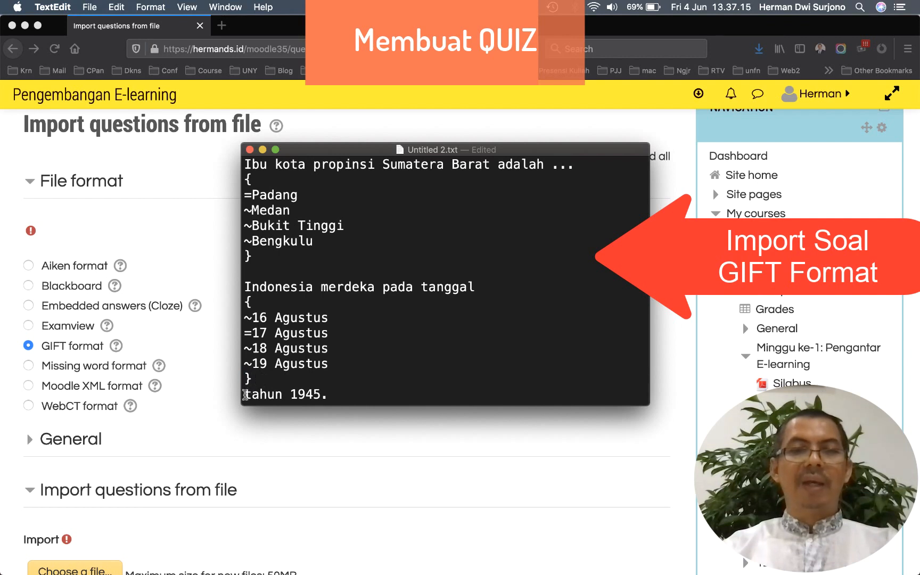
{"action": "left_click_drag", "start_coordinate": [246, 394], "coordinate": [329, 393]}
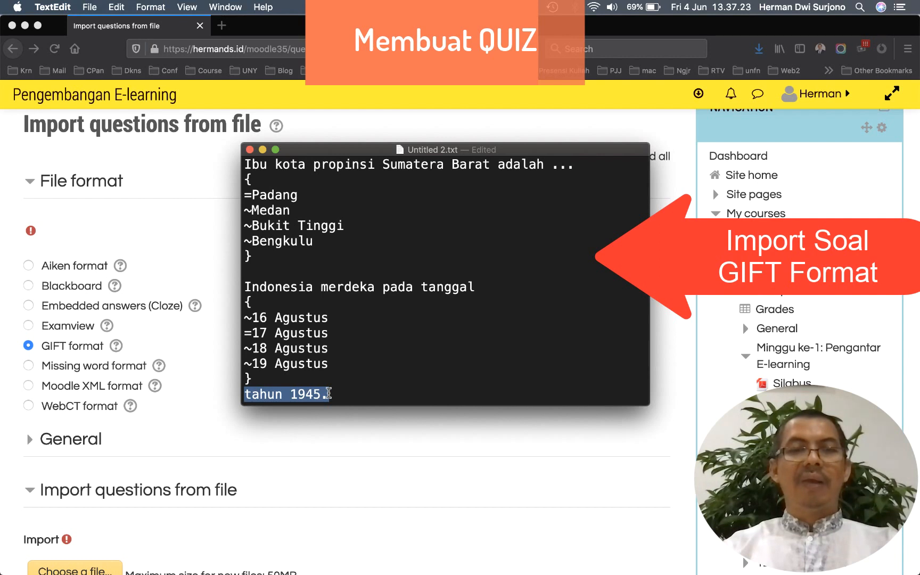
{"action": "left_click", "coordinate": [285, 379]}
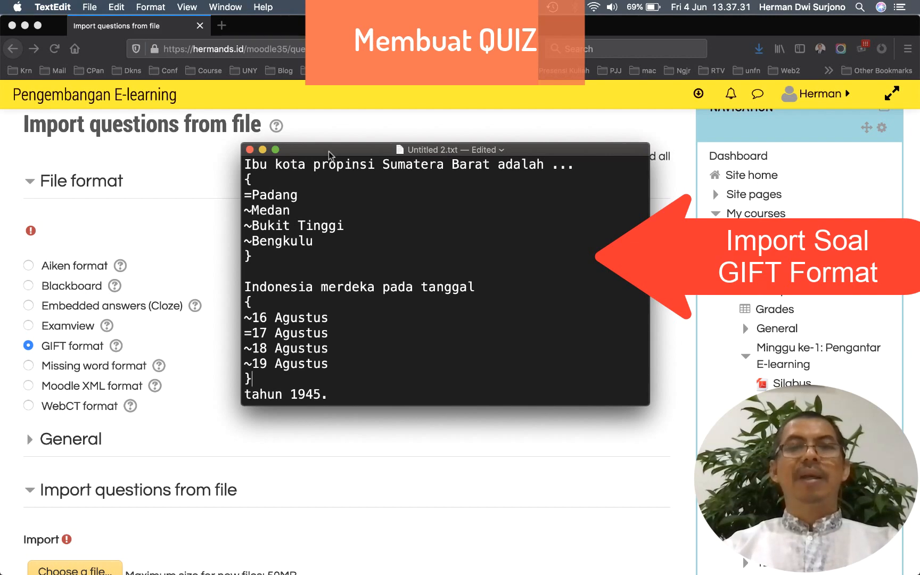
{"action": "scroll", "coordinate": [210, 204], "scroll_direction": "down", "scroll_amount": 3}
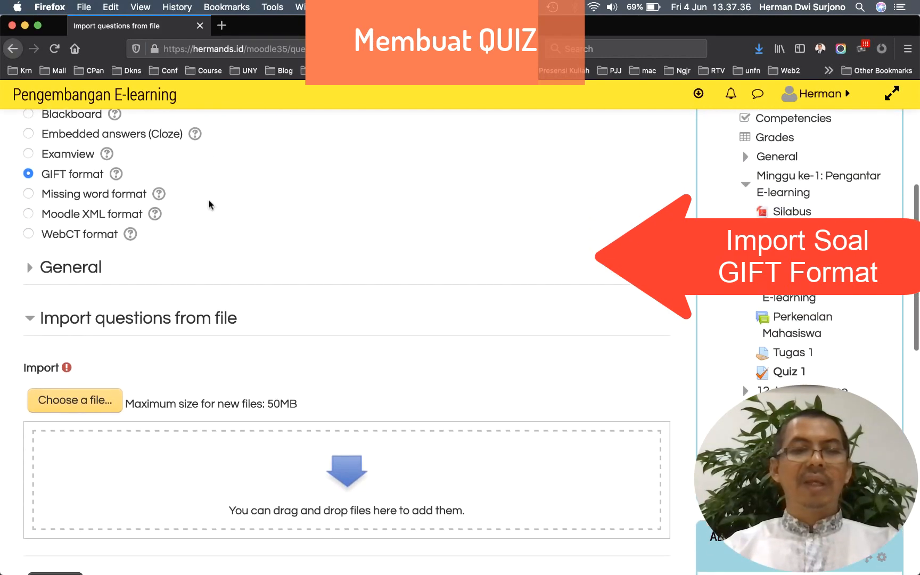
{"action": "scroll", "coordinate": [210, 205], "scroll_direction": "down", "scroll_amount": 2}
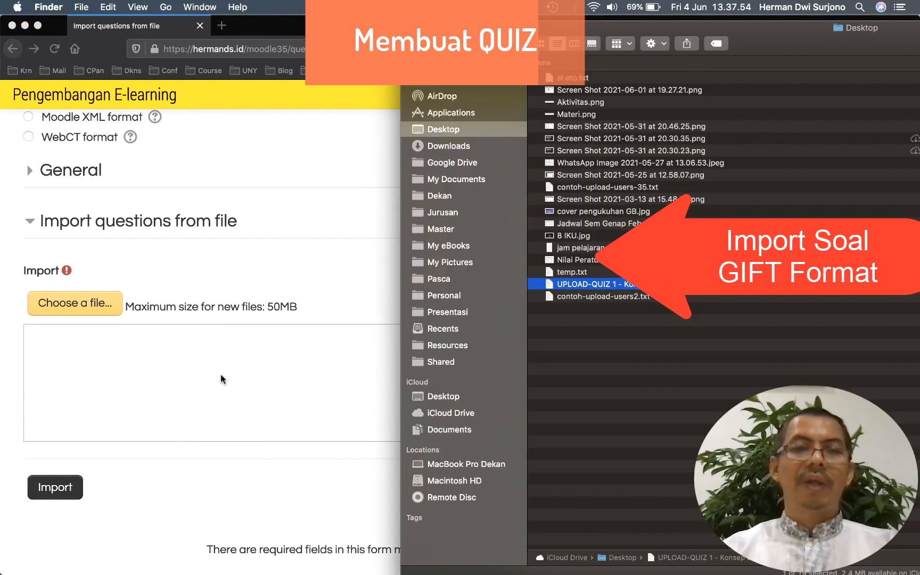
Upload the GIFT file, import its 10 questions, and continue to the question bank list
{"action": "left_click_drag", "start_coordinate": [220, 374], "coordinate": [222, 379]}
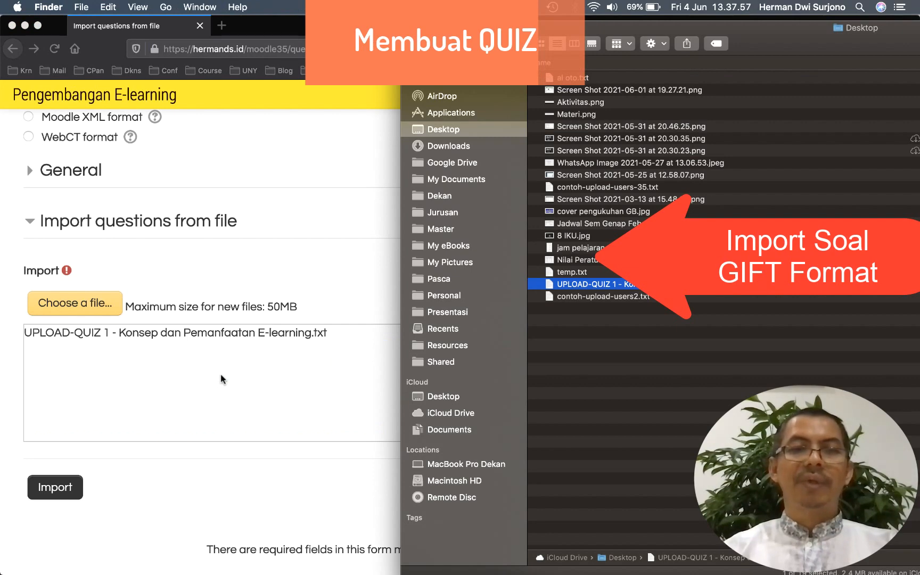
{"action": "left_click", "coordinate": [193, 458]}
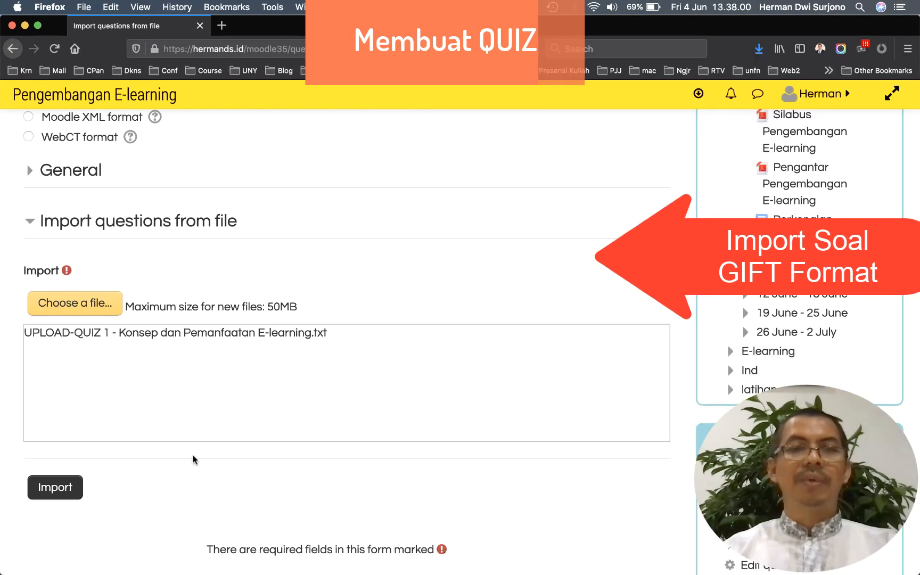
{"action": "scroll", "coordinate": [192, 458], "scroll_direction": "down", "scroll_amount": 3}
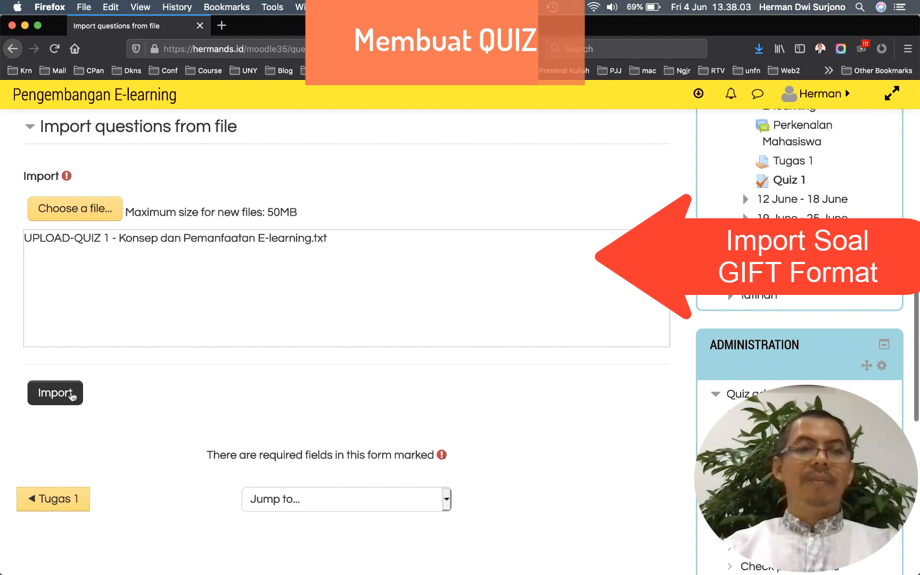
{"action": "left_click", "coordinate": [57, 394]}
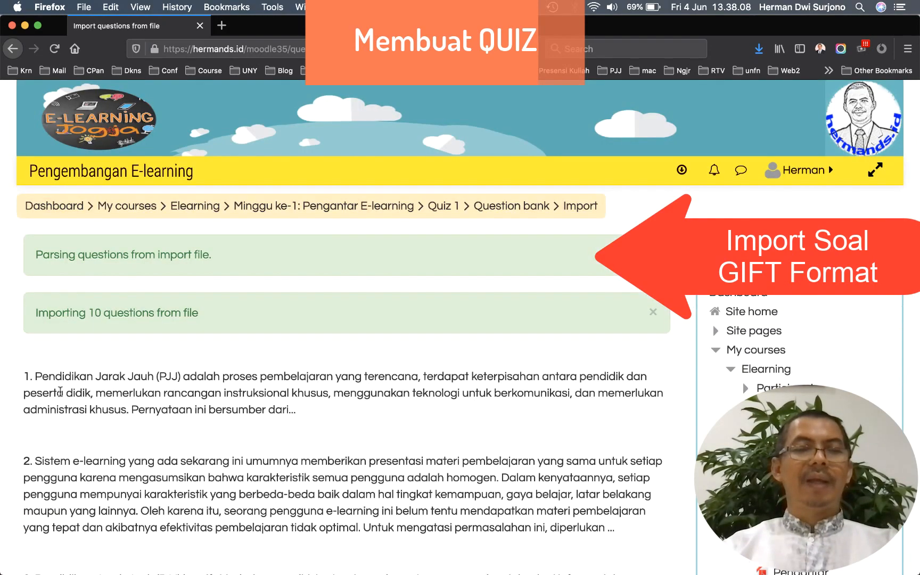
{"action": "scroll", "coordinate": [97, 275], "scroll_direction": "down", "scroll_amount": 5}
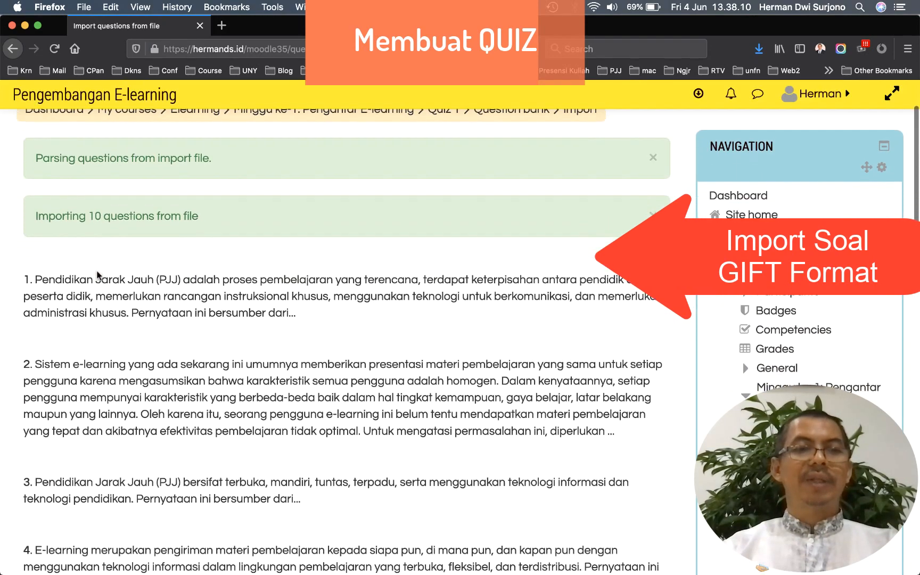
{"action": "scroll", "coordinate": [98, 275], "scroll_direction": "down", "scroll_amount": 1}
{"action": "scroll", "coordinate": [98, 273], "scroll_direction": "up", "scroll_amount": 2}
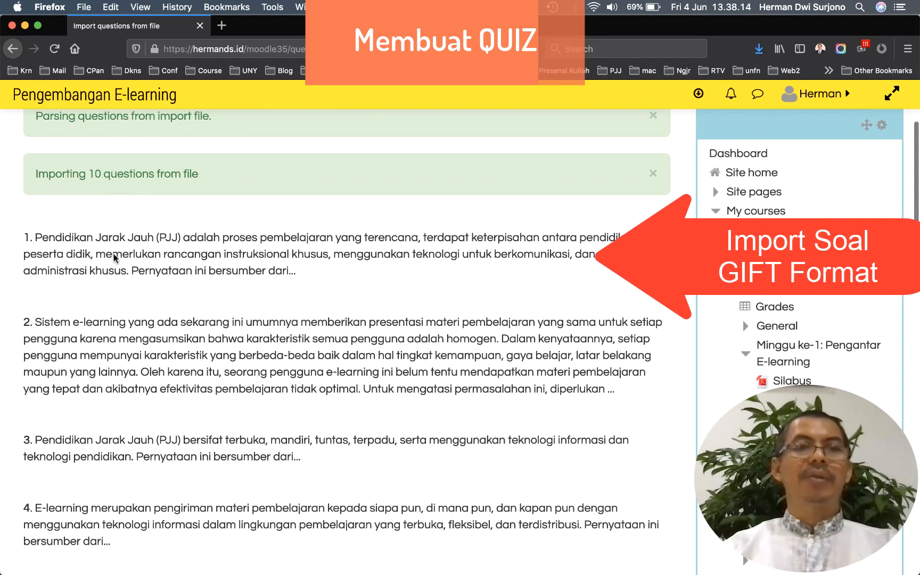
{"action": "scroll", "coordinate": [114, 261], "scroll_direction": "down", "scroll_amount": 1}
{"action": "scroll", "coordinate": [114, 261], "scroll_direction": "down", "scroll_amount": 15}
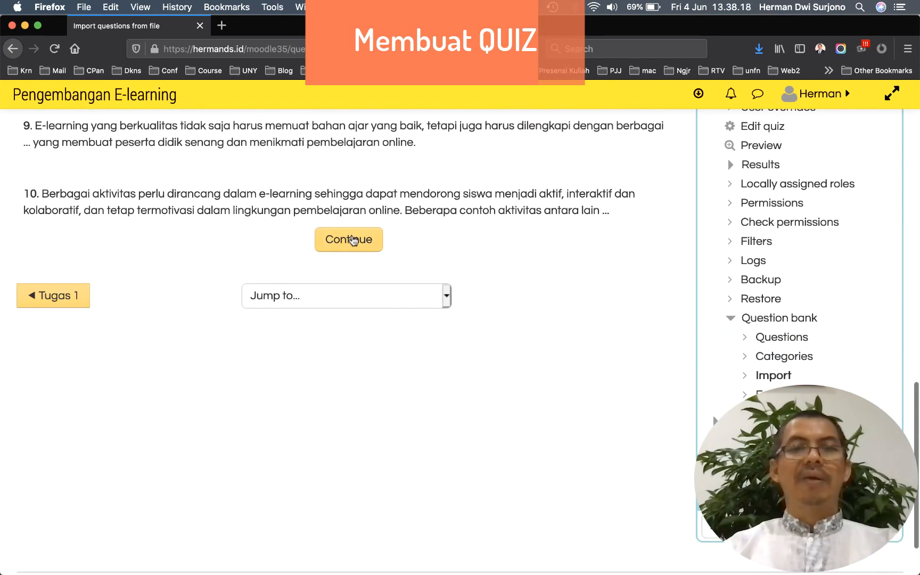
{"action": "left_click", "coordinate": [352, 241]}
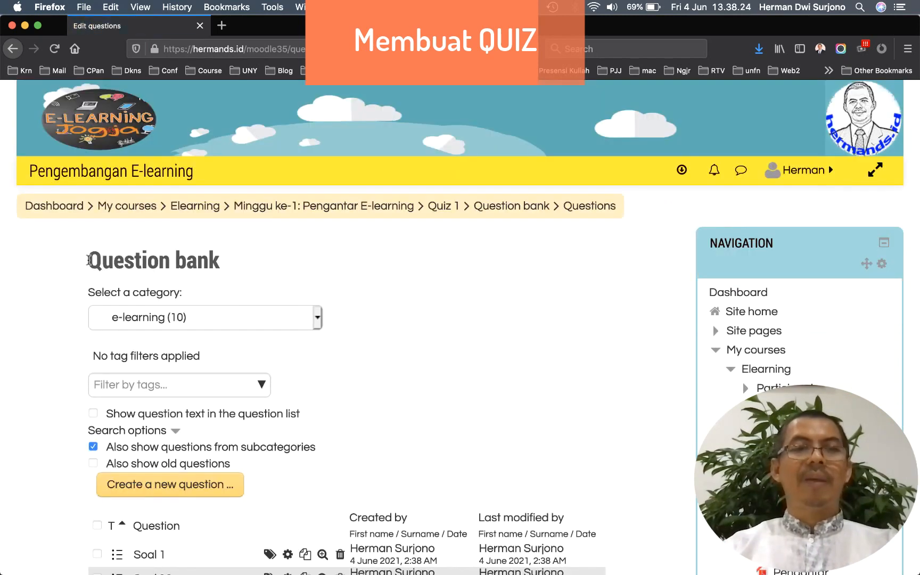
Go to Quiz 1's editing page (0 questions, maximum grade 10.00) and open its Add menu
{"action": "scroll", "coordinate": [238, 267], "scroll_direction": "down", "scroll_amount": 5}
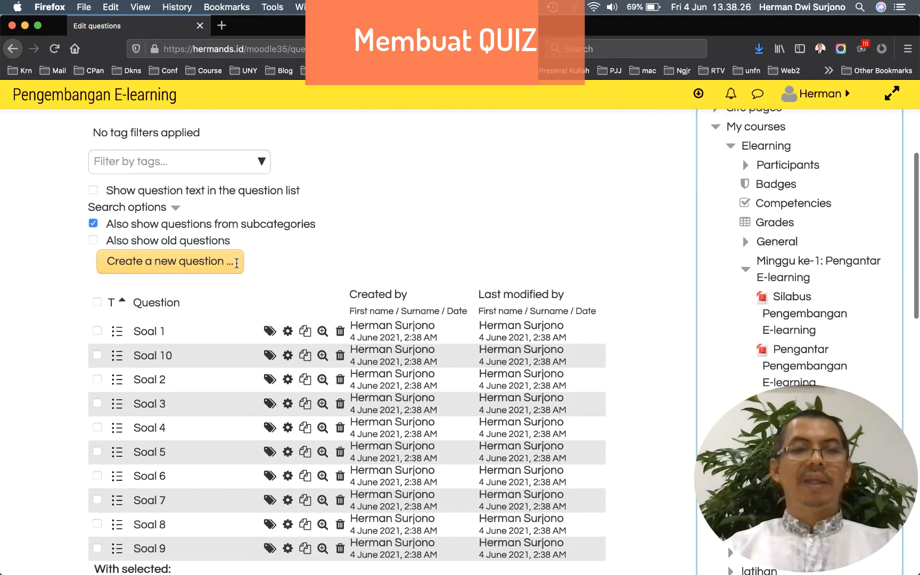
{"action": "scroll", "coordinate": [237, 266], "scroll_direction": "down", "scroll_amount": 2}
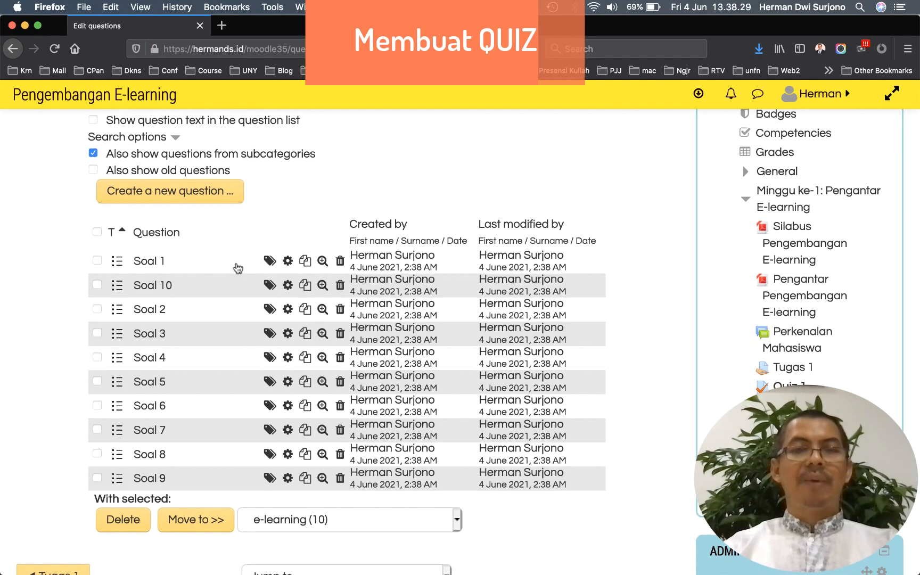
{"action": "scroll", "coordinate": [176, 368], "scroll_direction": "up", "scroll_amount": 6}
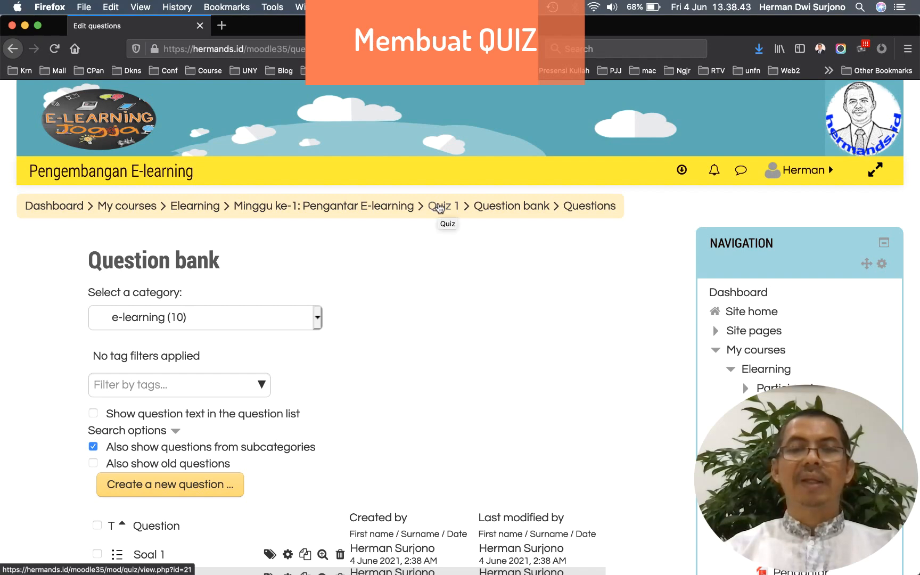
{"action": "scroll", "coordinate": [493, 329], "scroll_direction": "down", "scroll_amount": 3}
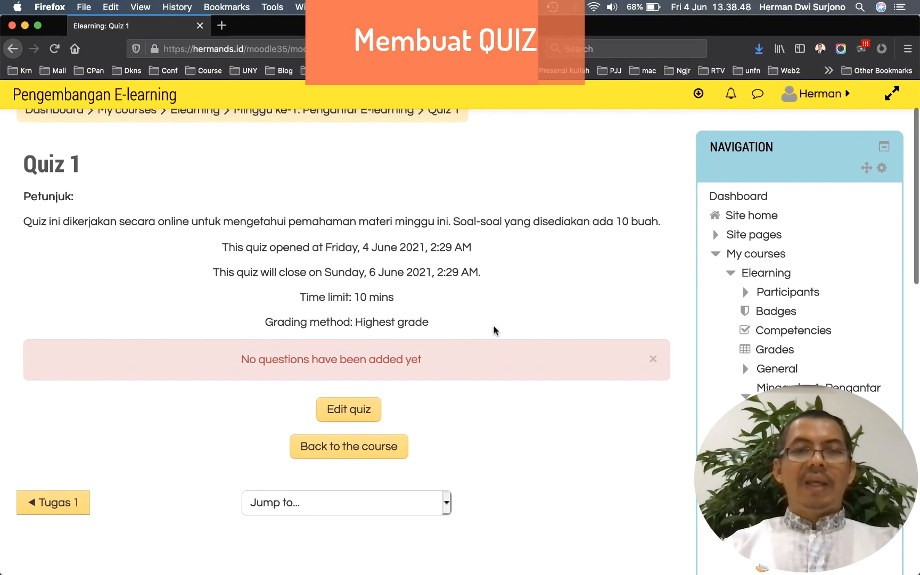
{"action": "scroll", "coordinate": [494, 330], "scroll_direction": "down", "scroll_amount": 2}
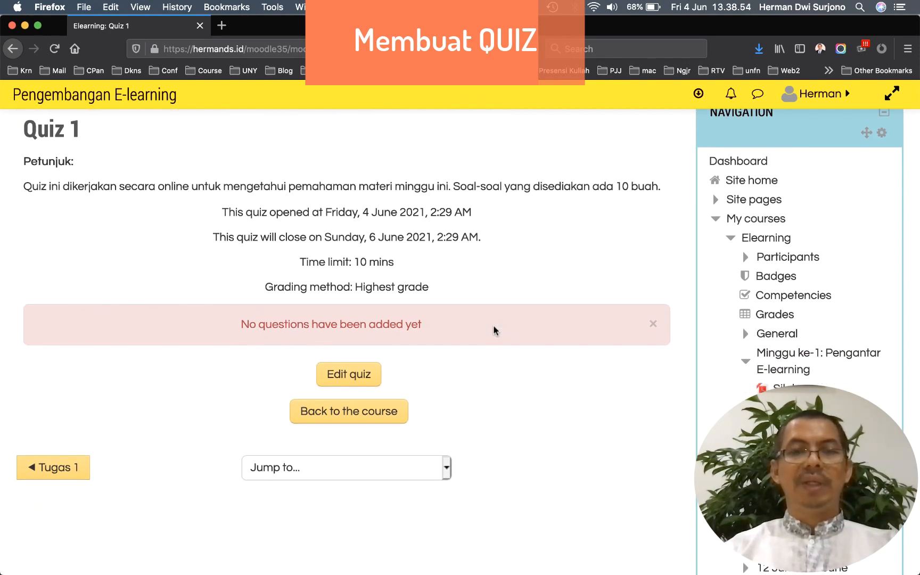
{"action": "left_click", "coordinate": [355, 365]}
{"action": "scroll", "coordinate": [346, 374], "scroll_direction": "down", "scroll_amount": 5}
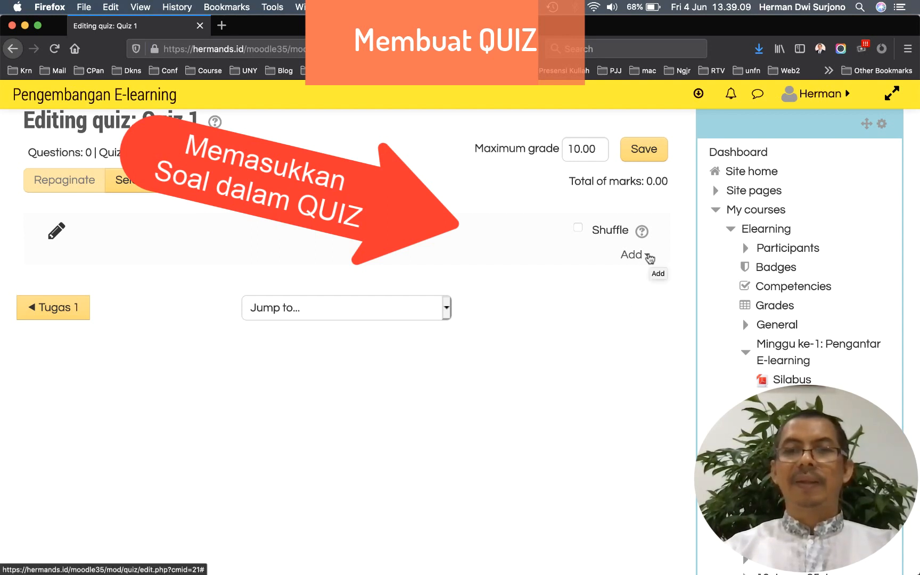
{"action": "left_click", "coordinate": [648, 257]}
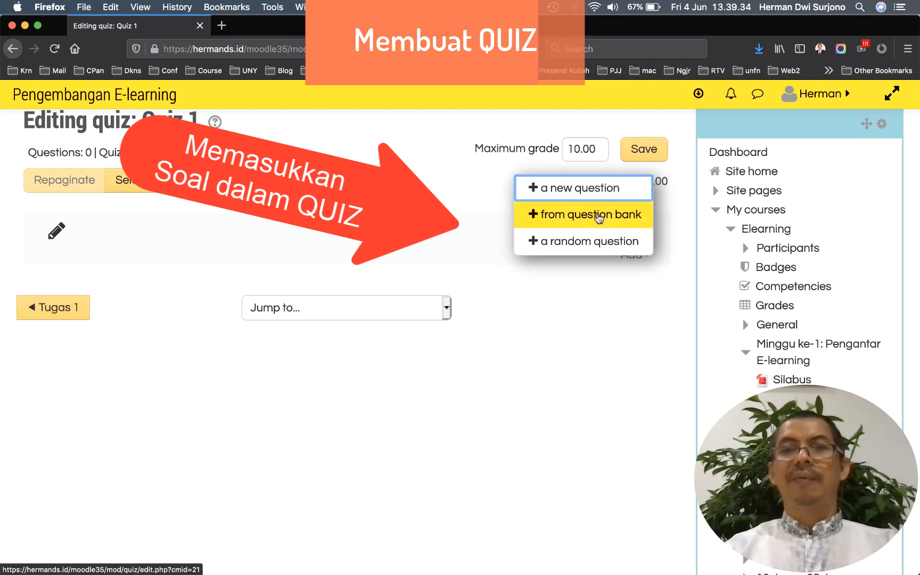
Add all ten questions from the e-learning (10) question bank category to Quiz 1
{"action": "left_click", "coordinate": [599, 216]}
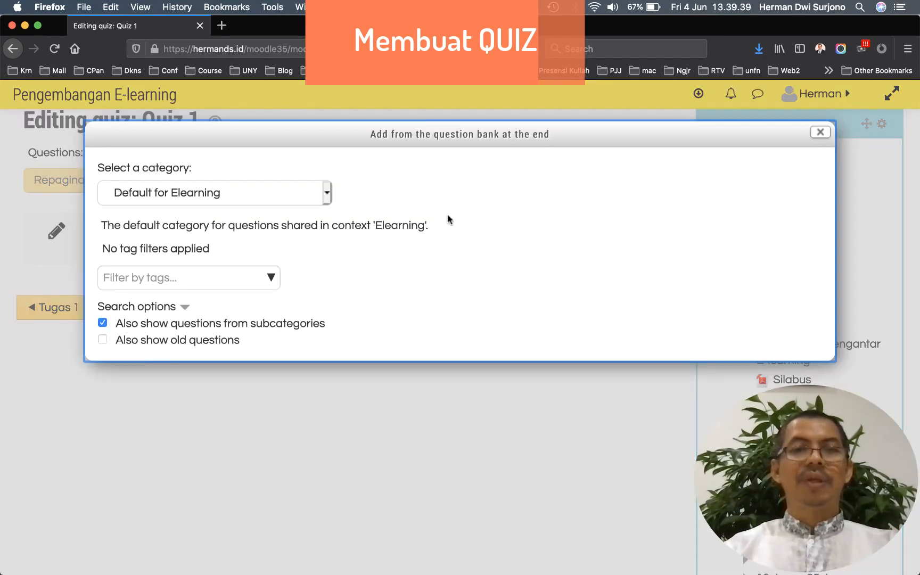
{"action": "left_click", "coordinate": [327, 196]}
{"action": "left_click", "coordinate": [227, 228]}
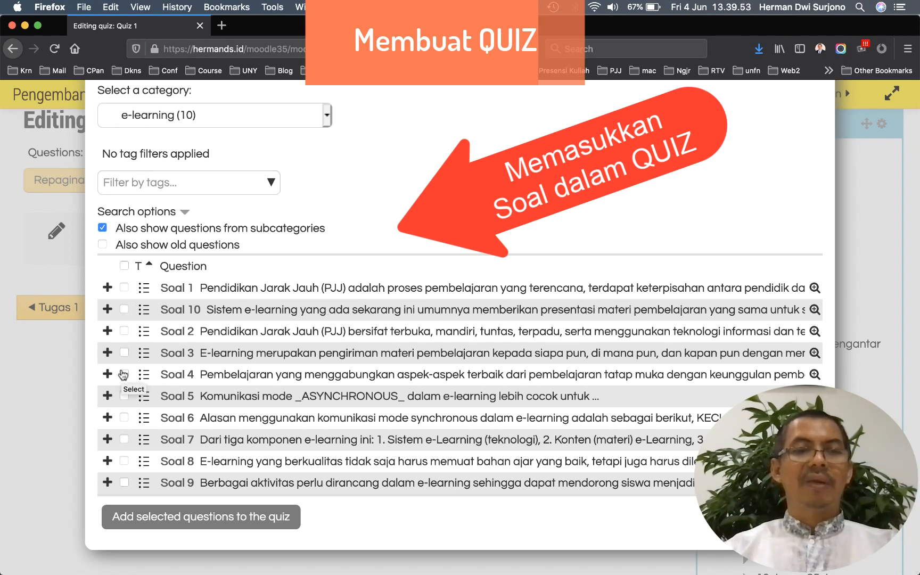
{"action": "left_click", "coordinate": [125, 266]}
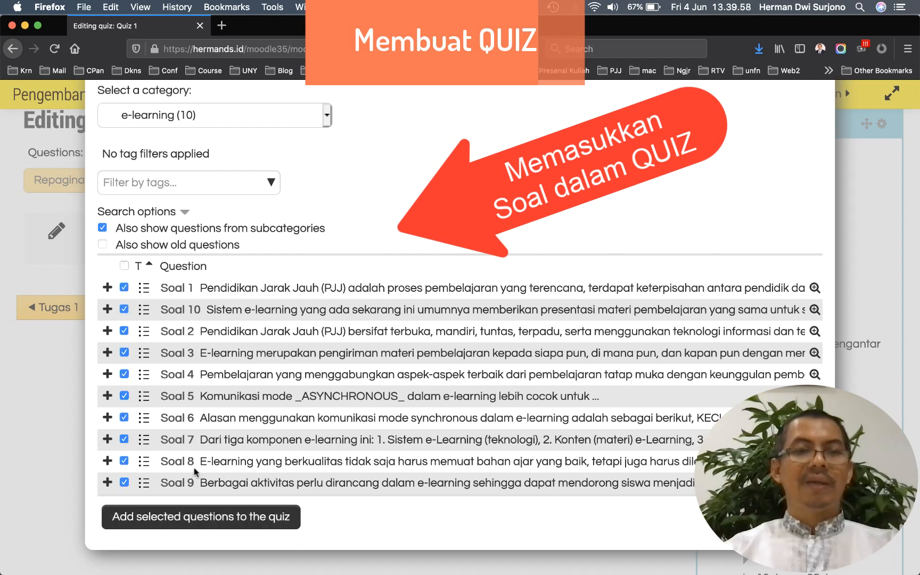
{"action": "left_click", "coordinate": [186, 518]}
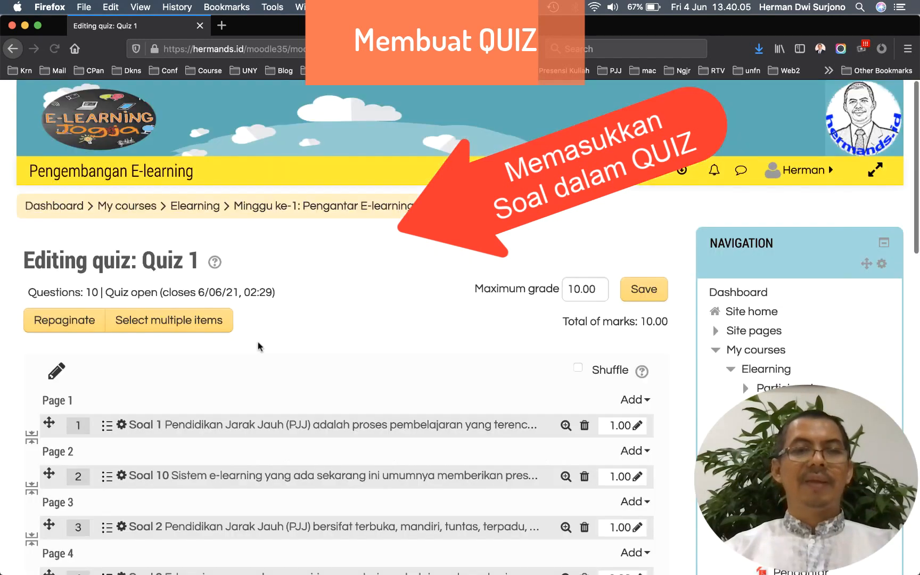
Turn on Shuffle for the quiz questions and return to the Quiz 1 page
{"action": "scroll", "coordinate": [258, 346], "scroll_direction": "down", "scroll_amount": 3}
{"action": "scroll", "coordinate": [258, 346], "scroll_direction": "down", "scroll_amount": 5}
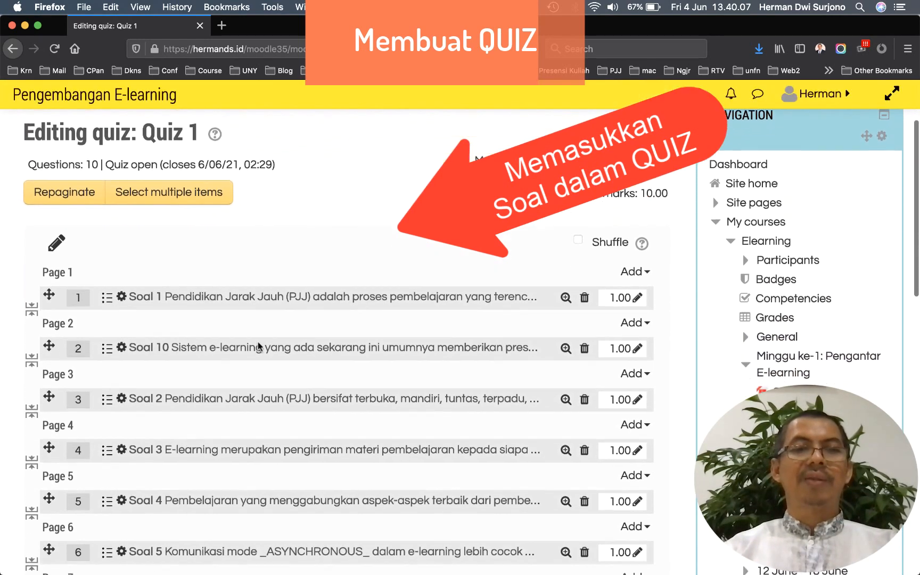
{"action": "scroll", "coordinate": [259, 347], "scroll_direction": "down", "scroll_amount": 2}
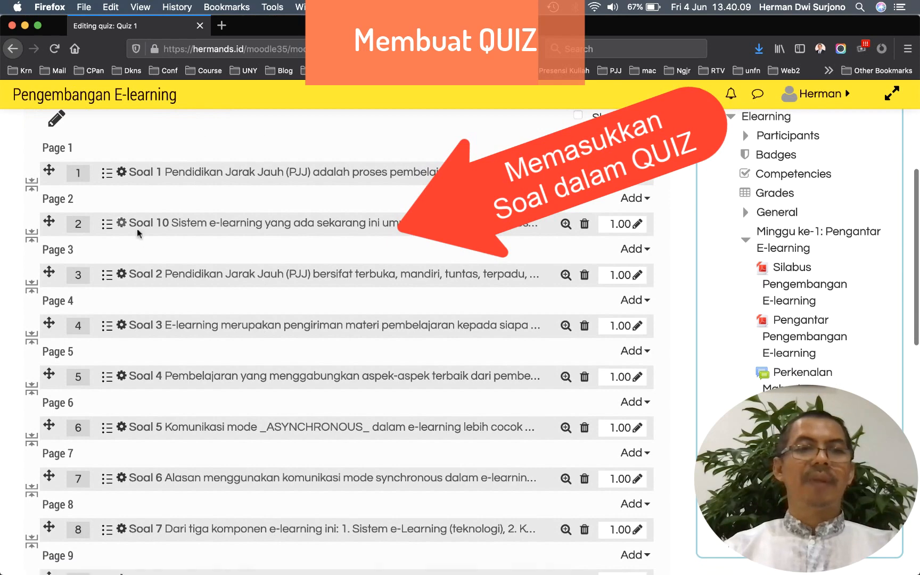
{"action": "scroll", "coordinate": [257, 335], "scroll_direction": "down", "scroll_amount": 3}
{"action": "scroll", "coordinate": [257, 335], "scroll_direction": "up", "scroll_amount": 15}
{"action": "scroll", "coordinate": [257, 335], "scroll_direction": "down", "scroll_amount": 3}
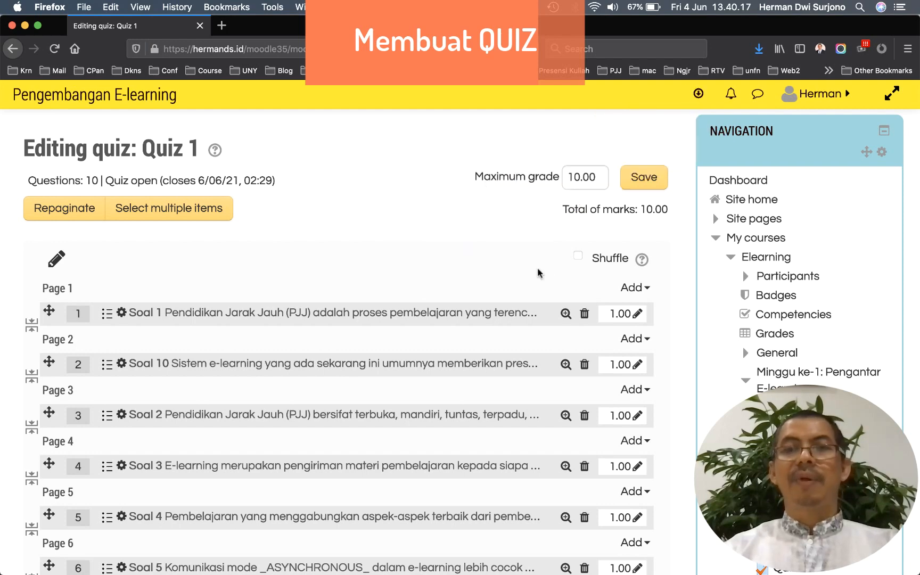
{"action": "left_click", "coordinate": [579, 260]}
{"action": "scroll", "coordinate": [493, 249], "scroll_direction": "up", "scroll_amount": 3}
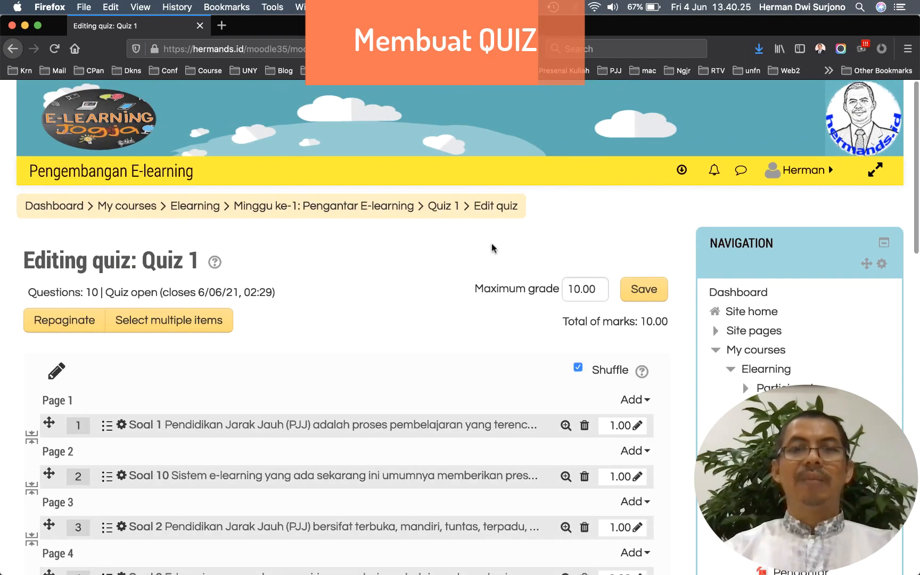
{"action": "left_click", "coordinate": [443, 210]}
Preview Quiz 1 and start the timed attempt
{"action": "scroll", "coordinate": [494, 333], "scroll_direction": "down", "scroll_amount": 3}
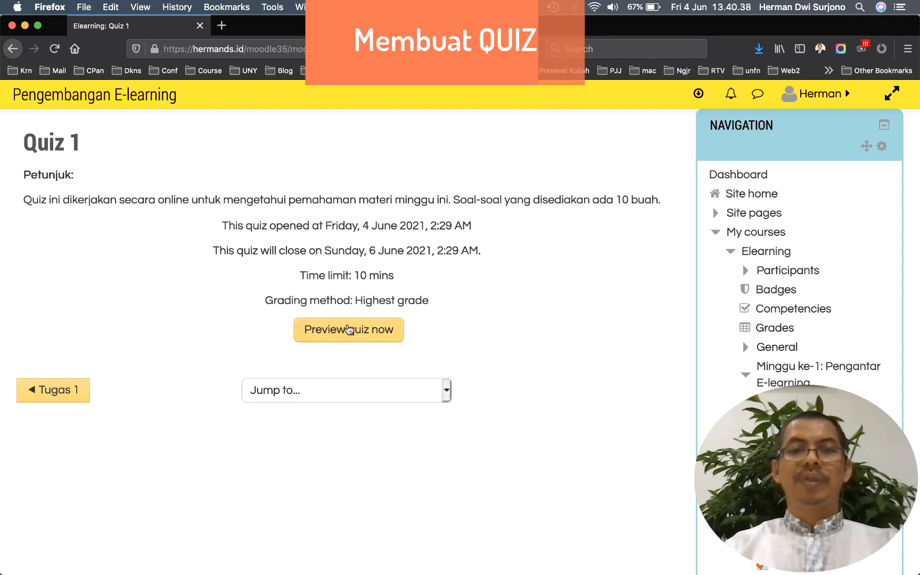
{"action": "left_click", "coordinate": [348, 329]}
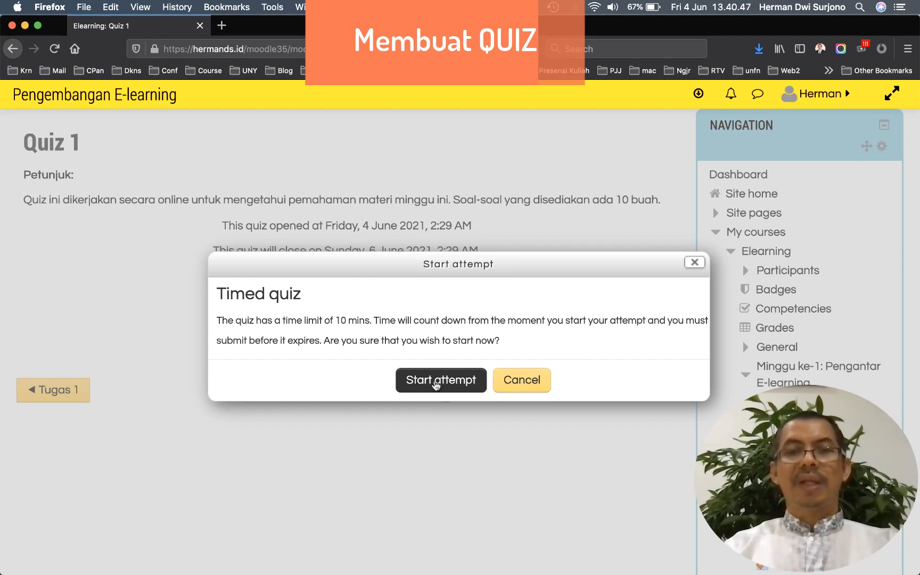
{"action": "left_click", "coordinate": [437, 381]}
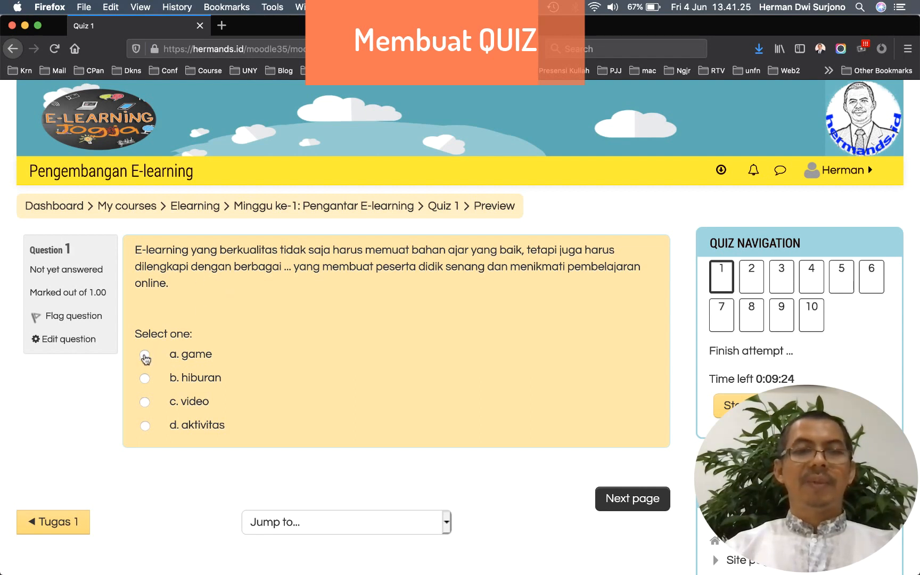
Answer questions 1–3 with option a (game, option a, Nomor 2)
{"action": "left_click", "coordinate": [145, 356]}
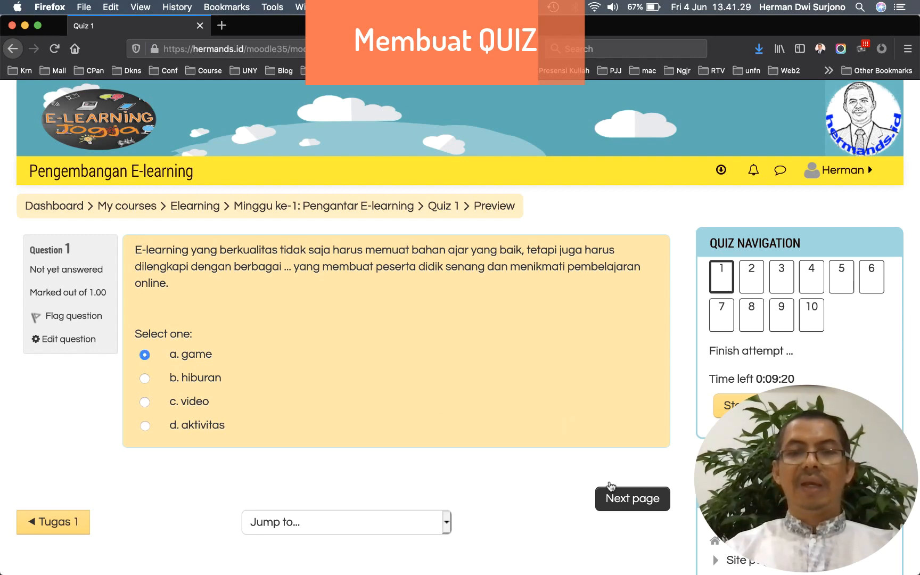
{"action": "left_click", "coordinate": [611, 499]}
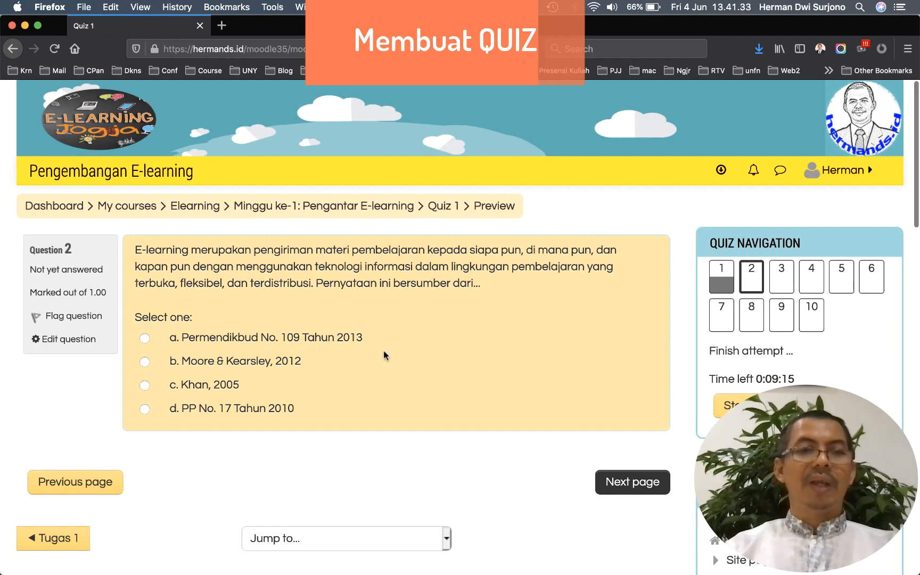
{"action": "left_click", "coordinate": [145, 339]}
{"action": "left_click", "coordinate": [622, 485]}
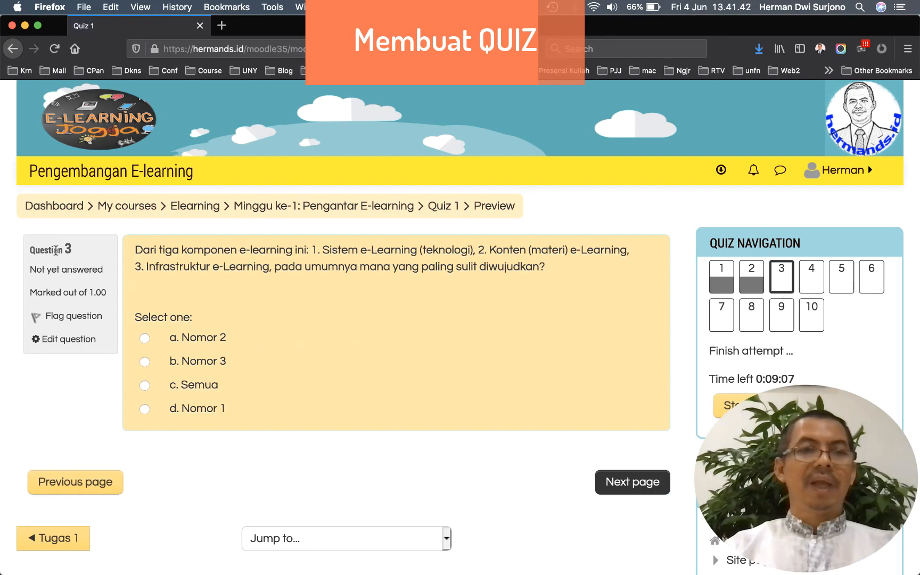
{"action": "left_click", "coordinate": [144, 339]}
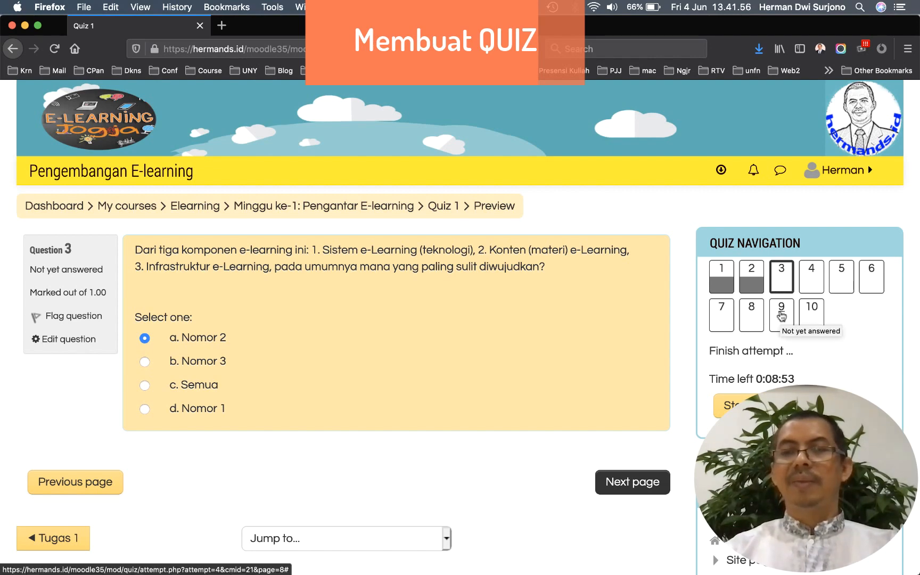
Jump to question 9 and highlight the Time left countdown
{"action": "left_click", "coordinate": [781, 317]}
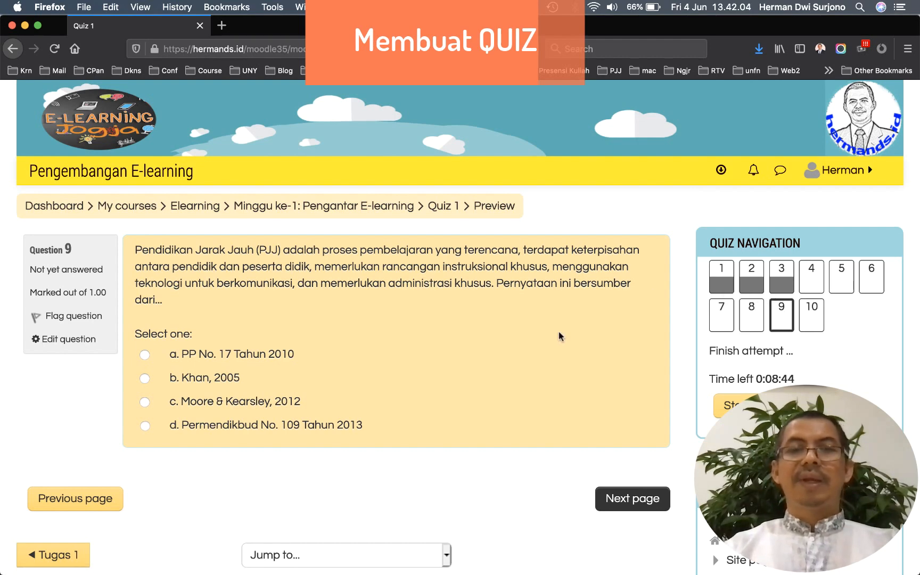
{"action": "scroll", "coordinate": [558, 337], "scroll_direction": "down", "scroll_amount": 3}
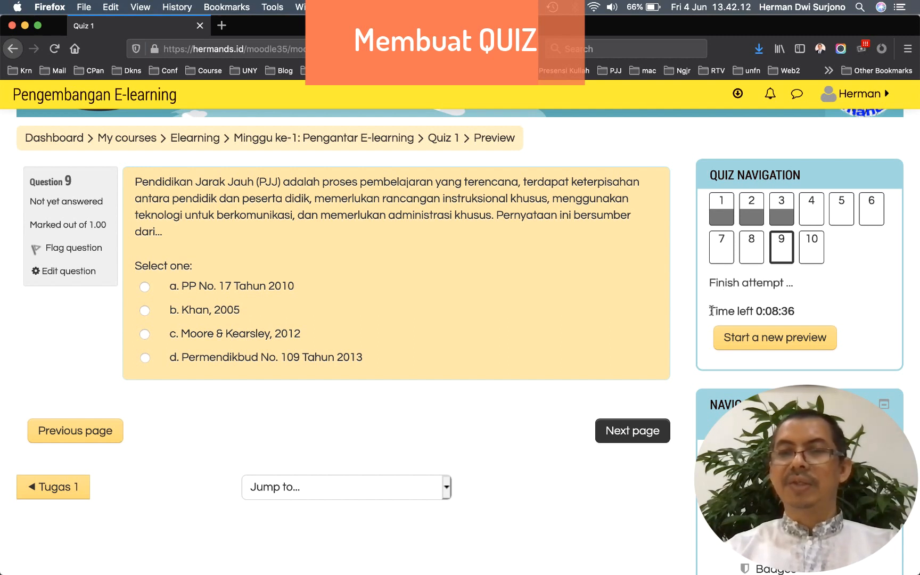
{"action": "left_click_drag", "start_coordinate": [711, 311], "coordinate": [797, 311]}
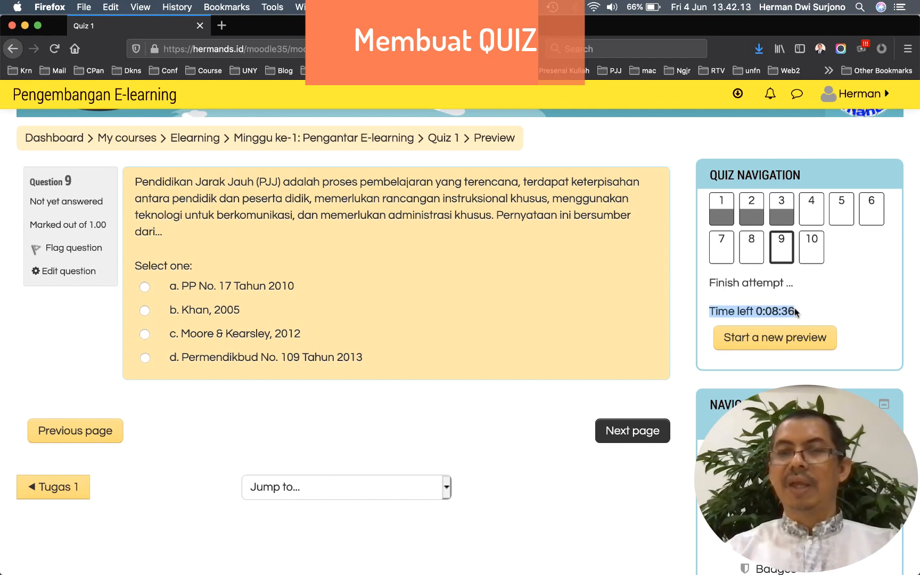
{"action": "left_click", "coordinate": [758, 312]}
{"action": "left_click_drag", "start_coordinate": [758, 312], "coordinate": [793, 311]}
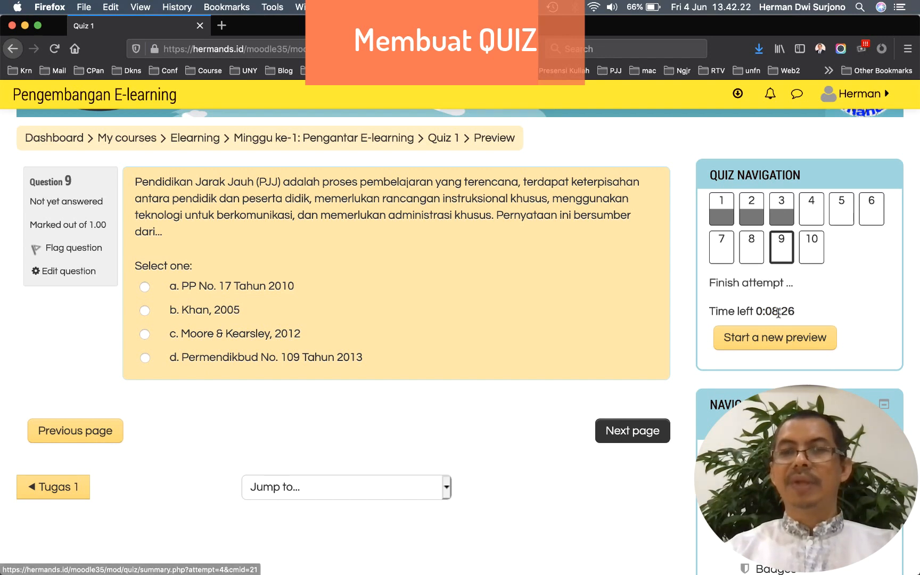
Submit all answers and confirm, finishing the preview attempt with a 1.00/10.00 grade
{"action": "left_click", "coordinate": [733, 287]}
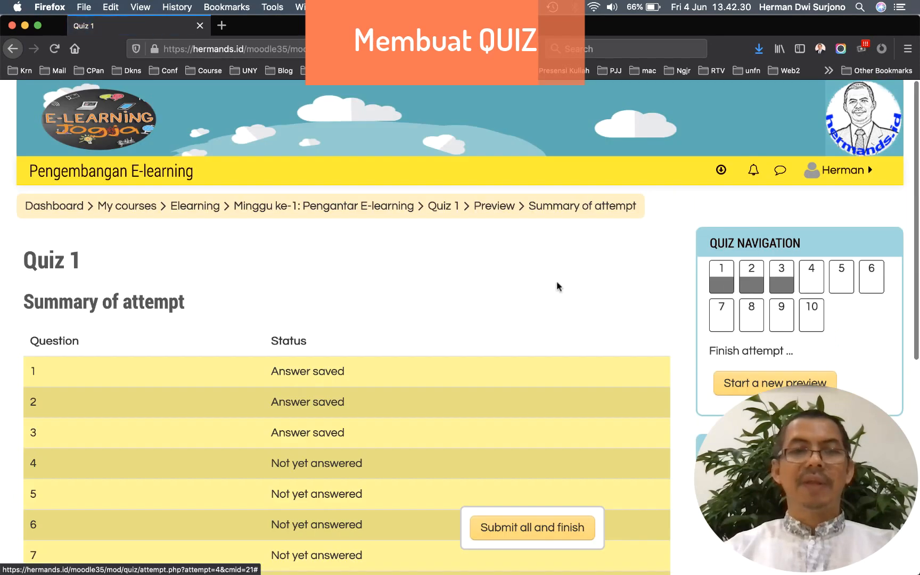
{"action": "scroll", "coordinate": [557, 286], "scroll_direction": "down", "scroll_amount": 5}
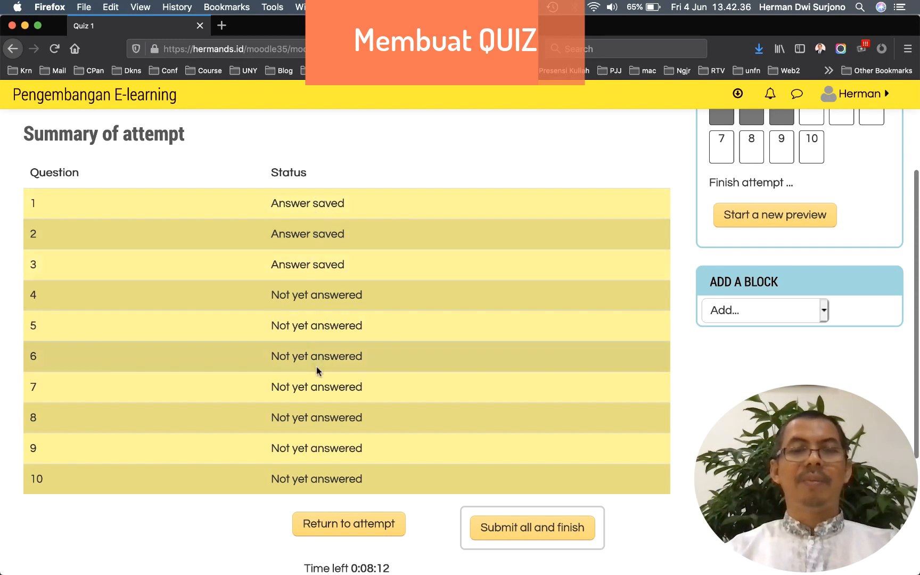
{"action": "scroll", "coordinate": [316, 367], "scroll_direction": "down", "scroll_amount": 2}
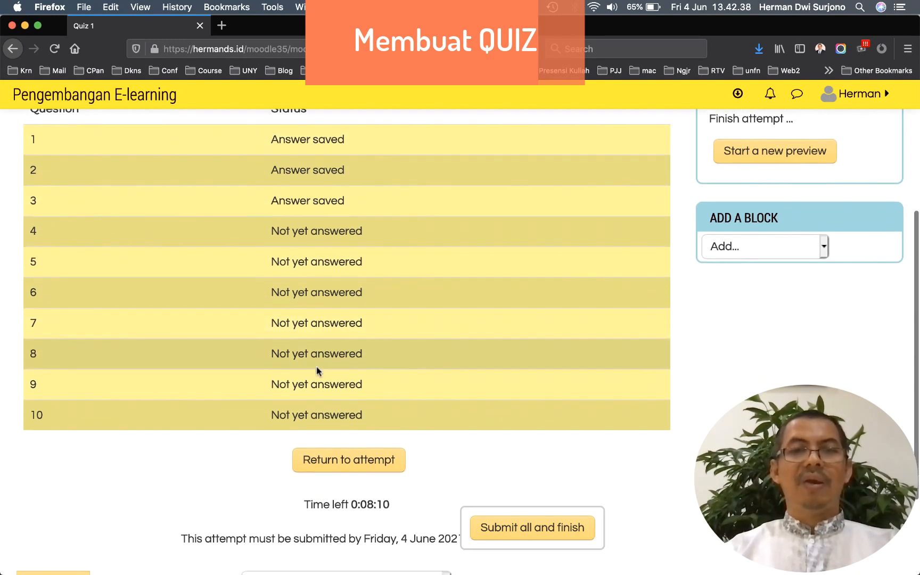
{"action": "scroll", "coordinate": [316, 366], "scroll_direction": "down", "scroll_amount": 2}
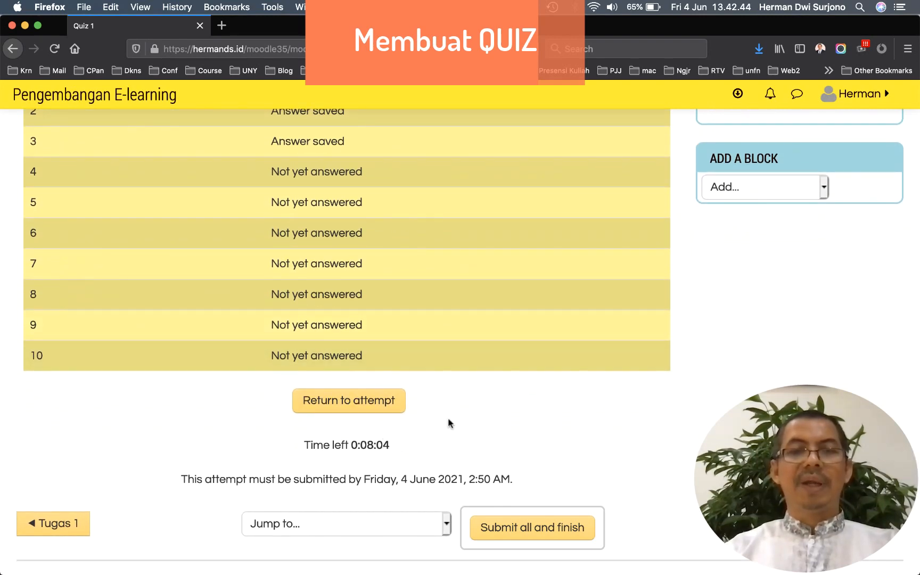
{"action": "scroll", "coordinate": [457, 418], "scroll_direction": "down", "scroll_amount": 2}
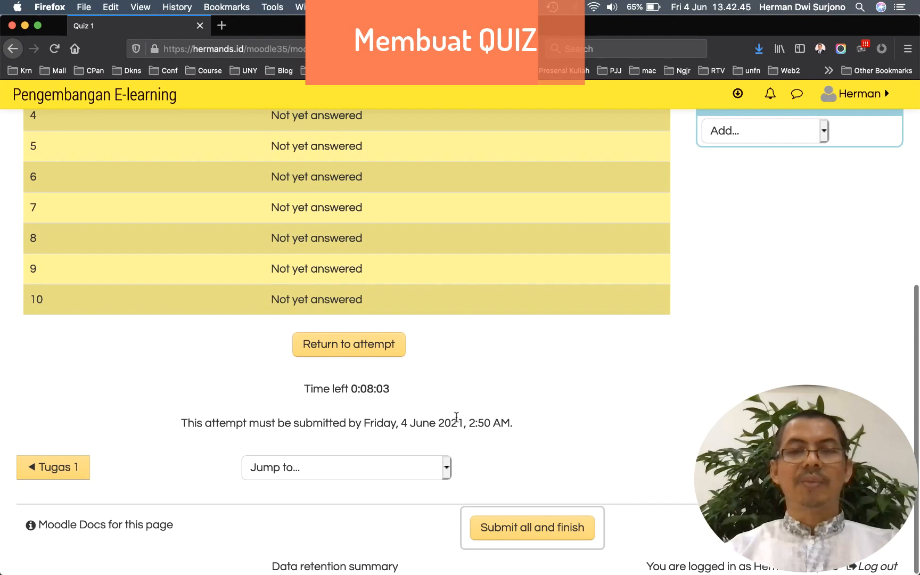
{"action": "left_click", "coordinate": [510, 531]}
{"action": "left_click", "coordinate": [447, 417]}
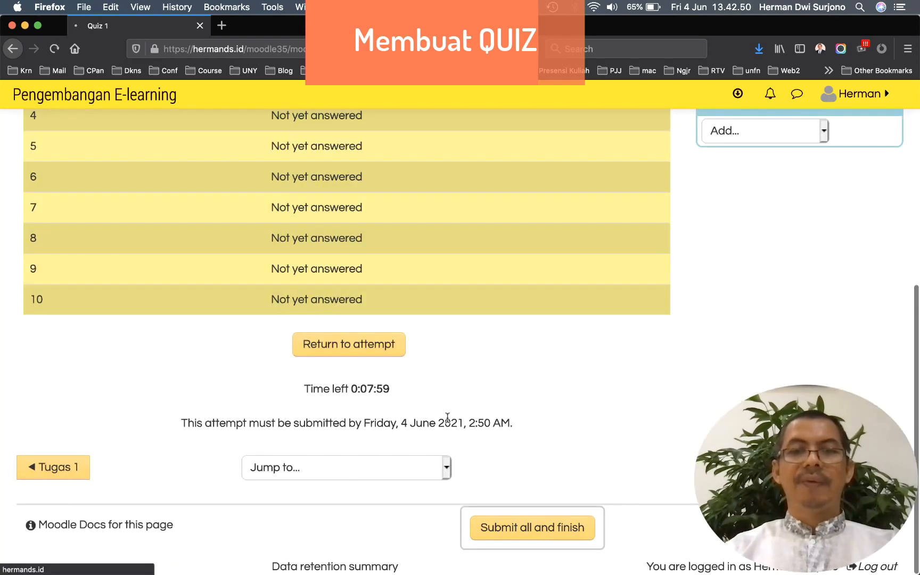
{"action": "scroll", "coordinate": [446, 417], "scroll_direction": "down", "scroll_amount": 7}
{"action": "scroll", "coordinate": [447, 417], "scroll_direction": "up", "scroll_amount": 7}
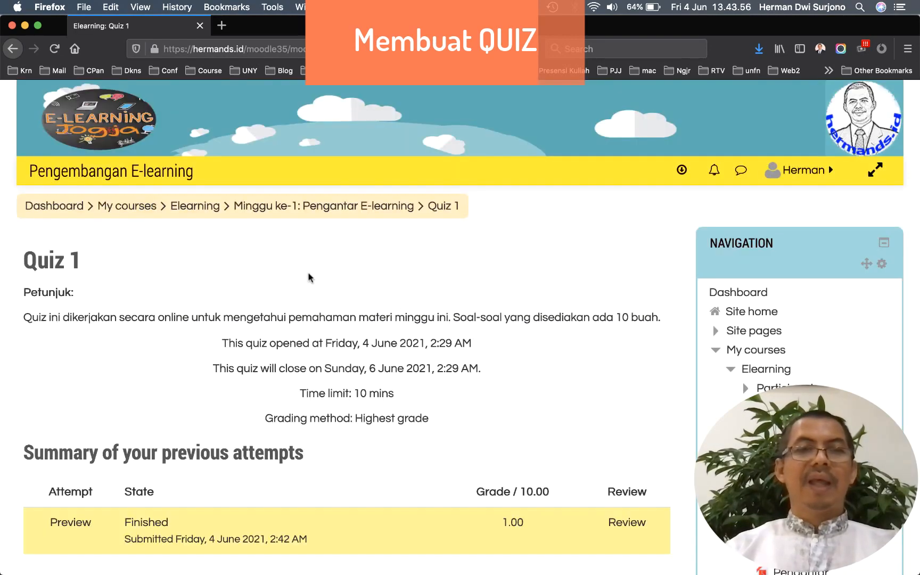
Go back to the Pengembangan E-learning course page and review Minggu ke-1 down to Quiz 1
{"action": "left_click", "coordinate": [209, 212]}
{"action": "scroll", "coordinate": [229, 266], "scroll_direction": "down", "scroll_amount": 10}
{"action": "scroll", "coordinate": [243, 310], "scroll_direction": "down", "scroll_amount": 10}
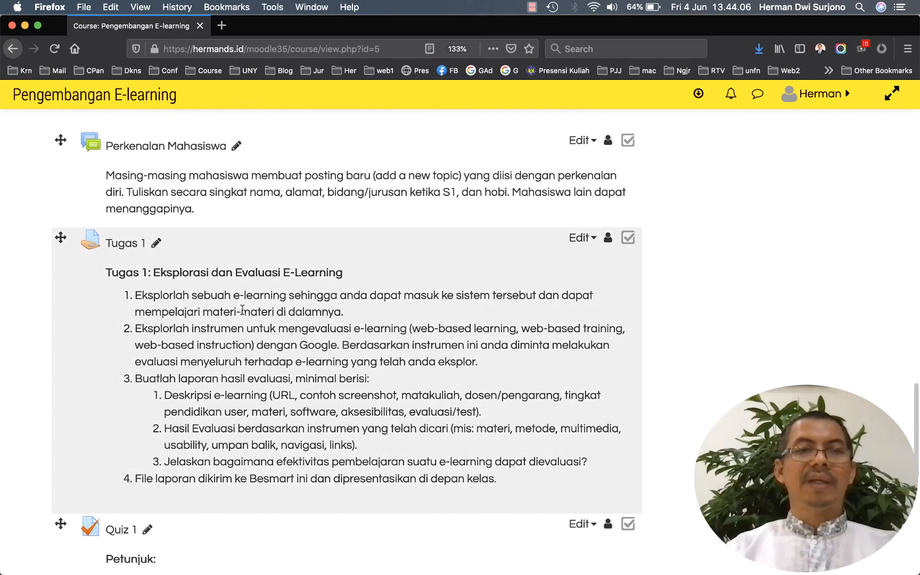
{"action": "scroll", "coordinate": [243, 310], "scroll_direction": "down", "scroll_amount": 2}
{"action": "scroll", "coordinate": [242, 310], "scroll_direction": "up", "scroll_amount": 10}
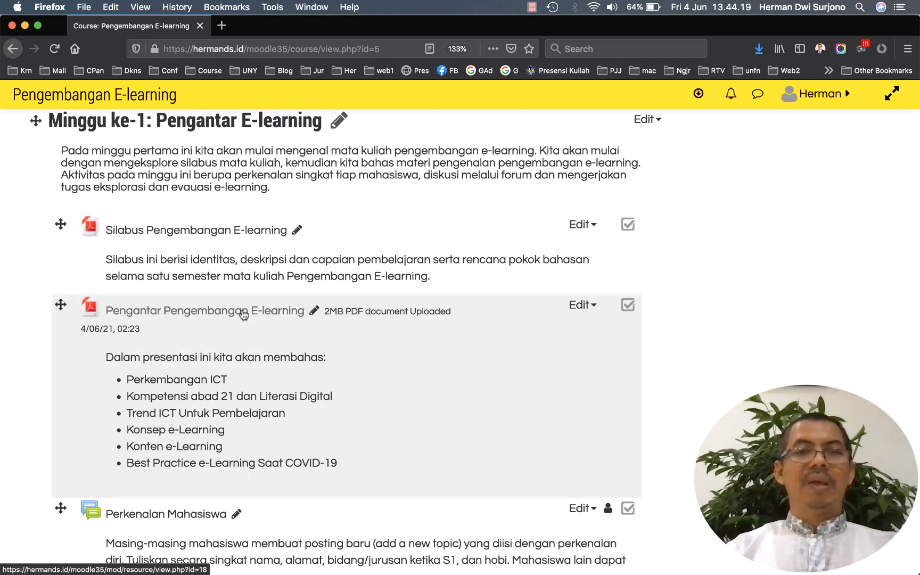
{"action": "scroll", "coordinate": [244, 315], "scroll_direction": "down", "scroll_amount": 2}
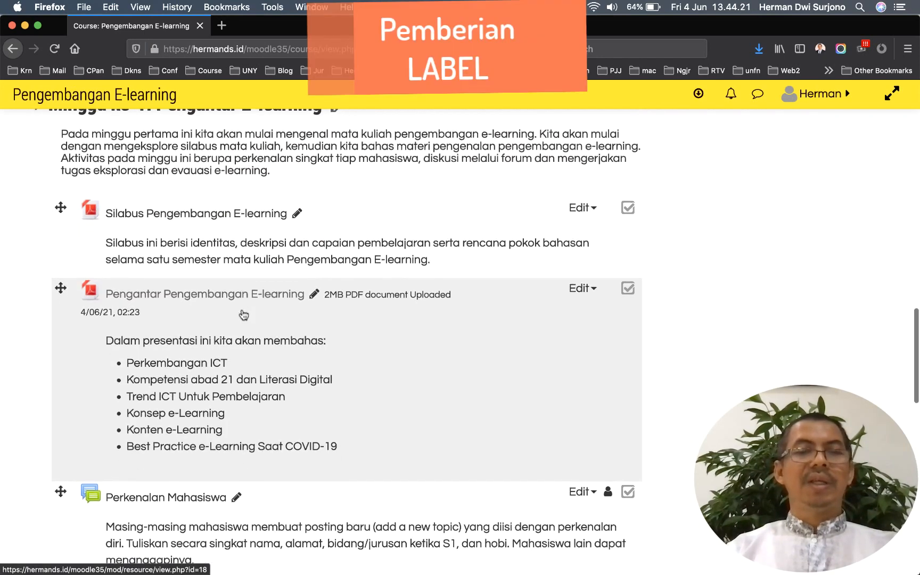
{"action": "scroll", "coordinate": [242, 313], "scroll_direction": "up", "scroll_amount": 2}
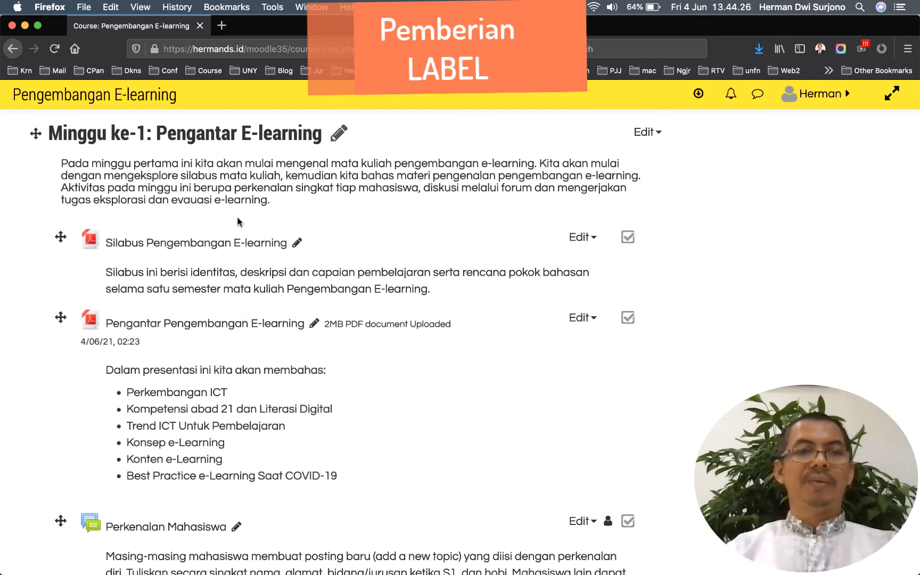
{"action": "scroll", "coordinate": [210, 228], "scroll_direction": "down", "scroll_amount": 10}
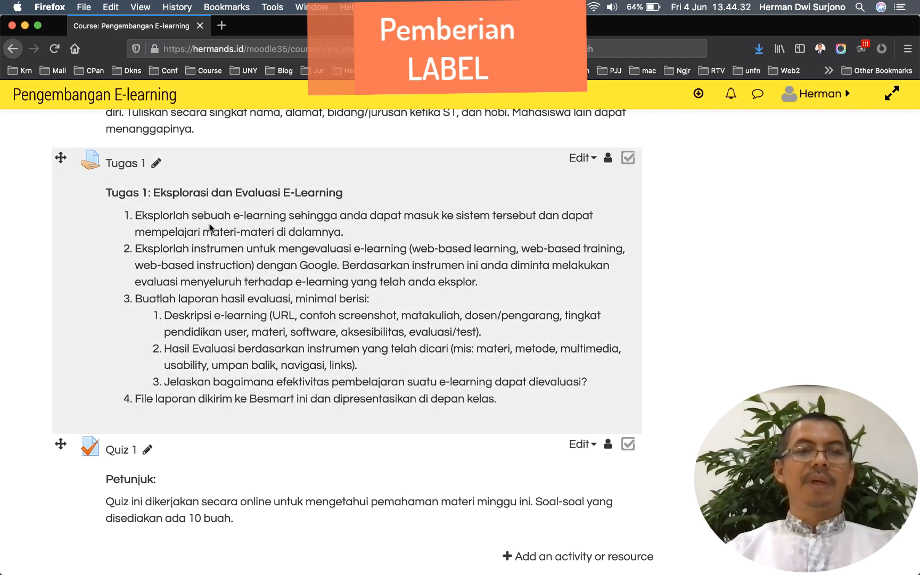
{"action": "scroll", "coordinate": [209, 228], "scroll_direction": "up", "scroll_amount": 10}
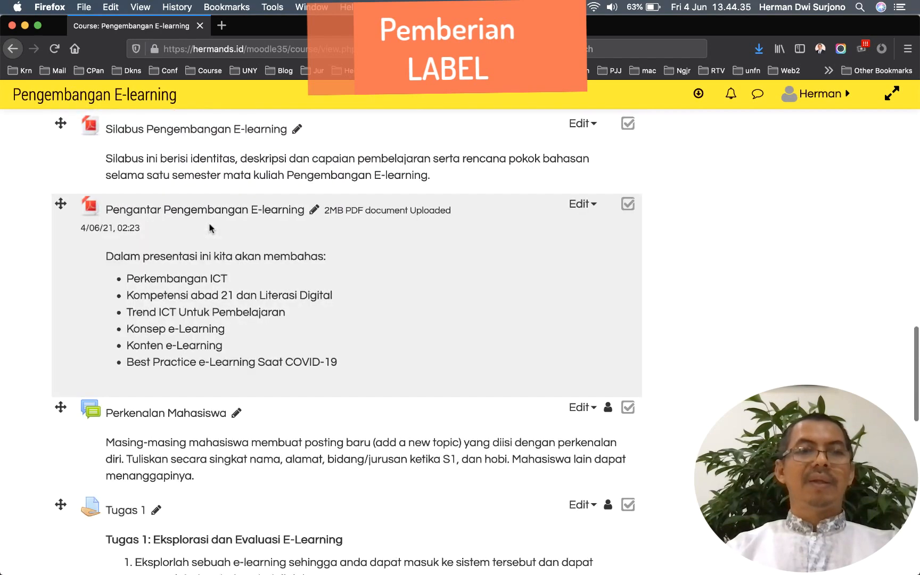
{"action": "scroll", "coordinate": [209, 228], "scroll_direction": "up", "scroll_amount": 1}
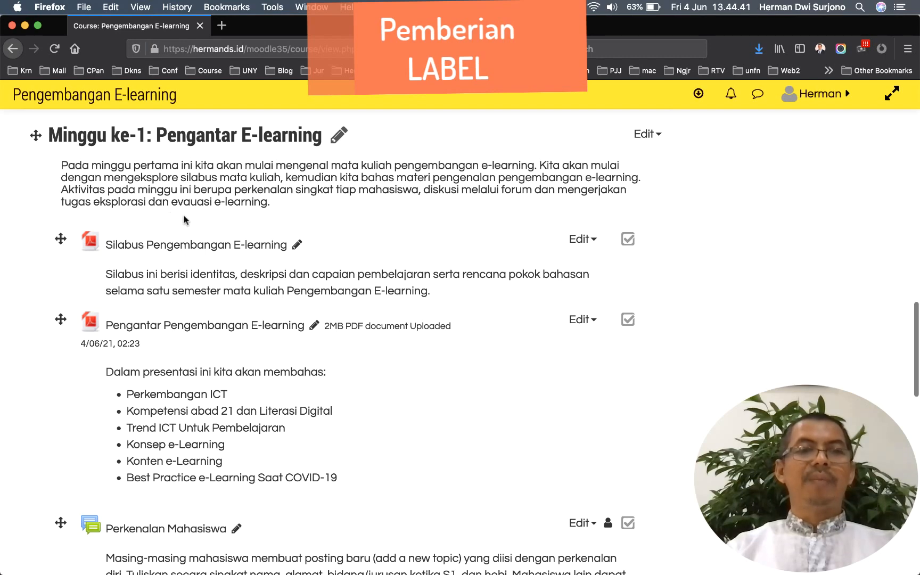
{"action": "scroll", "coordinate": [185, 220], "scroll_direction": "down", "scroll_amount": 1}
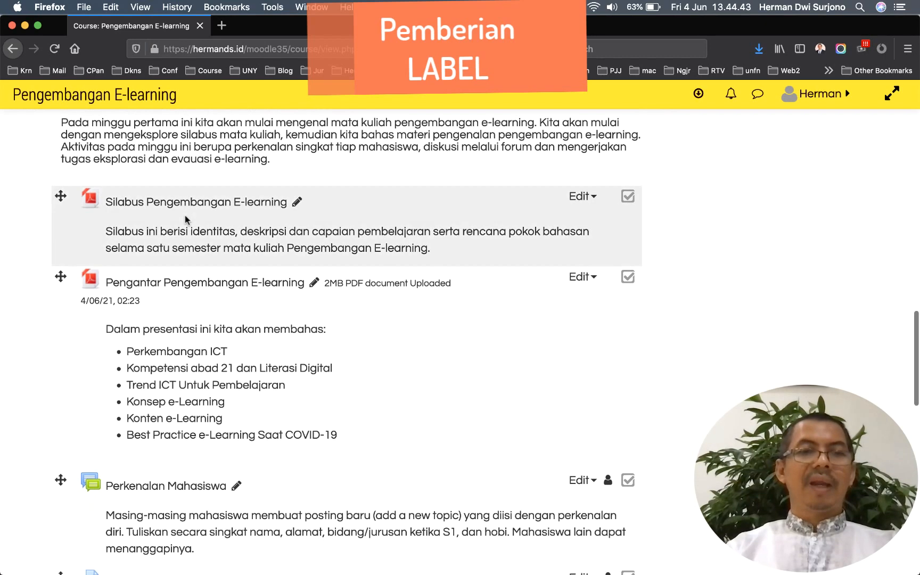
{"action": "scroll", "coordinate": [143, 316], "scroll_direction": "down", "scroll_amount": 3}
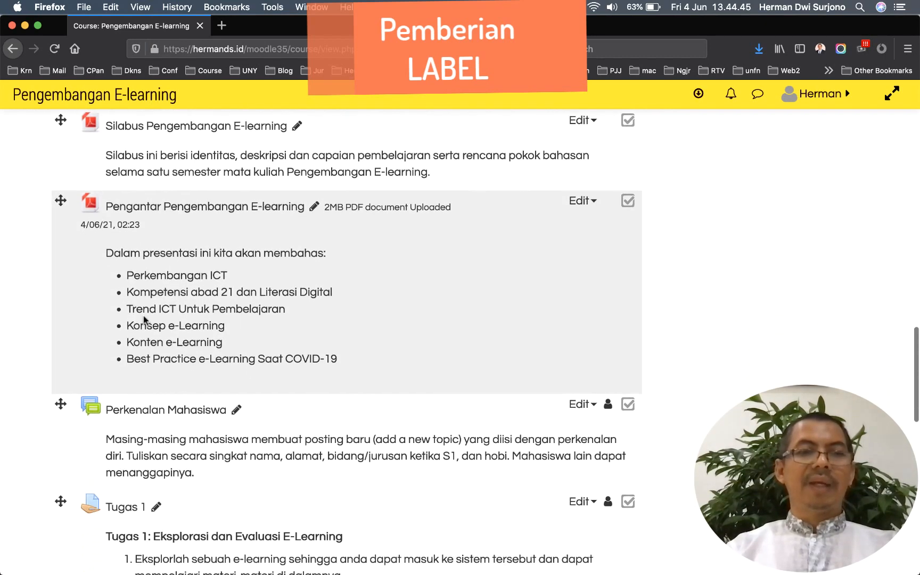
{"action": "scroll", "coordinate": [144, 316], "scroll_direction": "down", "scroll_amount": 4}
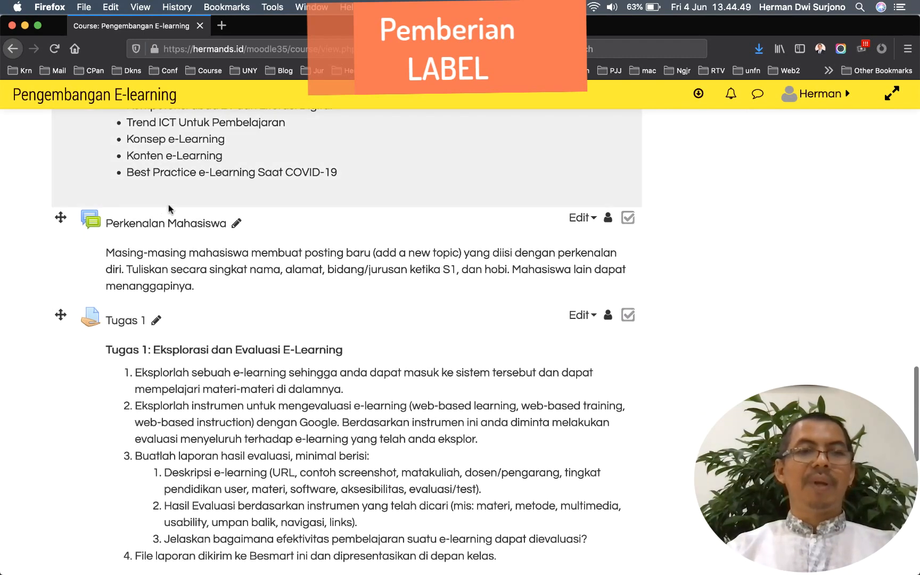
{"action": "scroll", "coordinate": [212, 283], "scroll_direction": "down", "scroll_amount": 2}
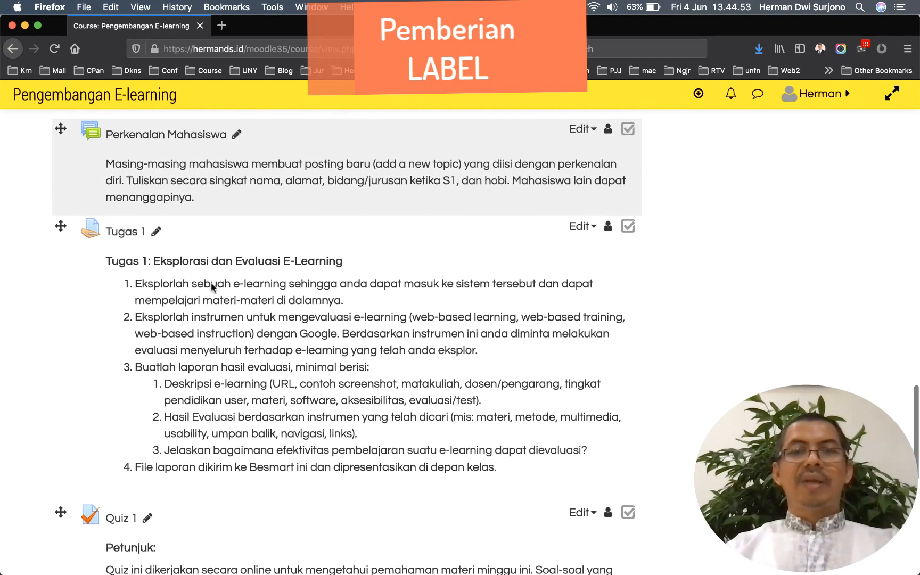
{"action": "scroll", "coordinate": [211, 284], "scroll_direction": "down", "scroll_amount": 5}
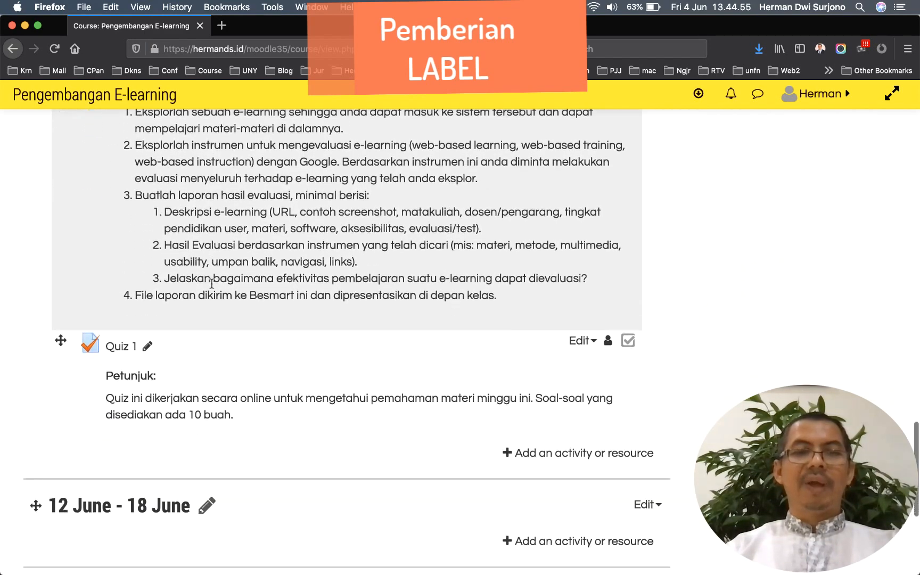
{"action": "scroll", "coordinate": [211, 283], "scroll_direction": "down", "scroll_amount": 2}
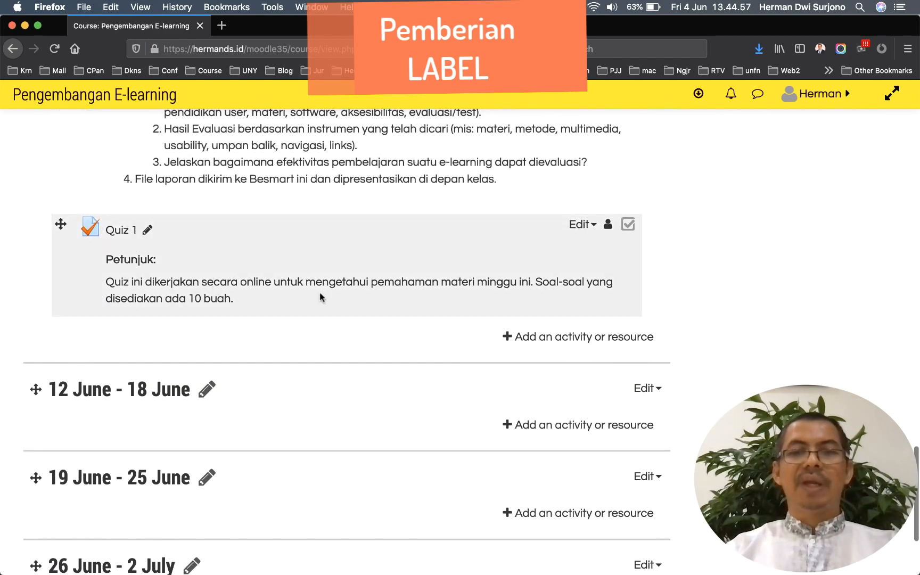
Add a new Label to Minggu ke-1 with the text 'Materi Pembelajaran'
{"action": "left_click", "coordinate": [581, 339]}
{"action": "scroll", "coordinate": [392, 343], "scroll_direction": "down", "scroll_amount": 6}
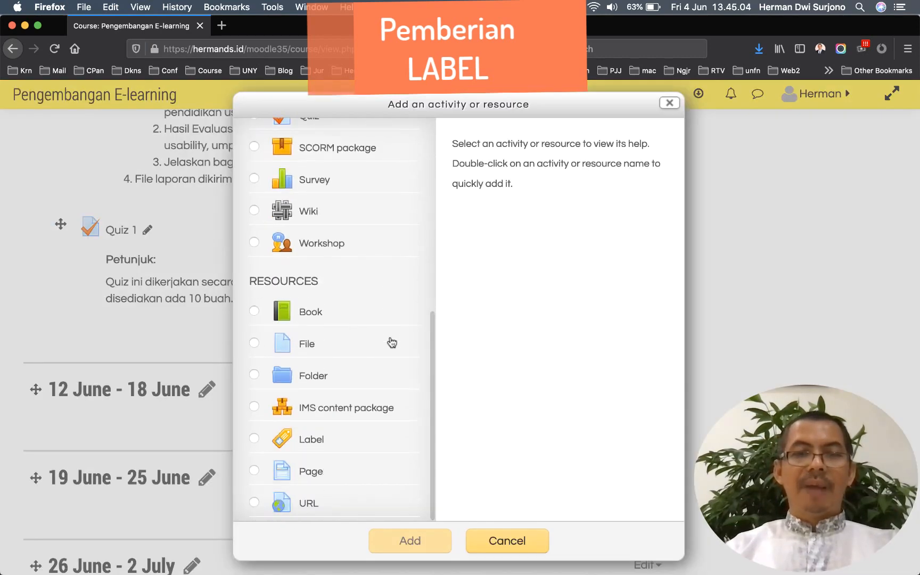
{"action": "left_click", "coordinate": [325, 438]}
{"action": "left_click", "coordinate": [410, 541]}
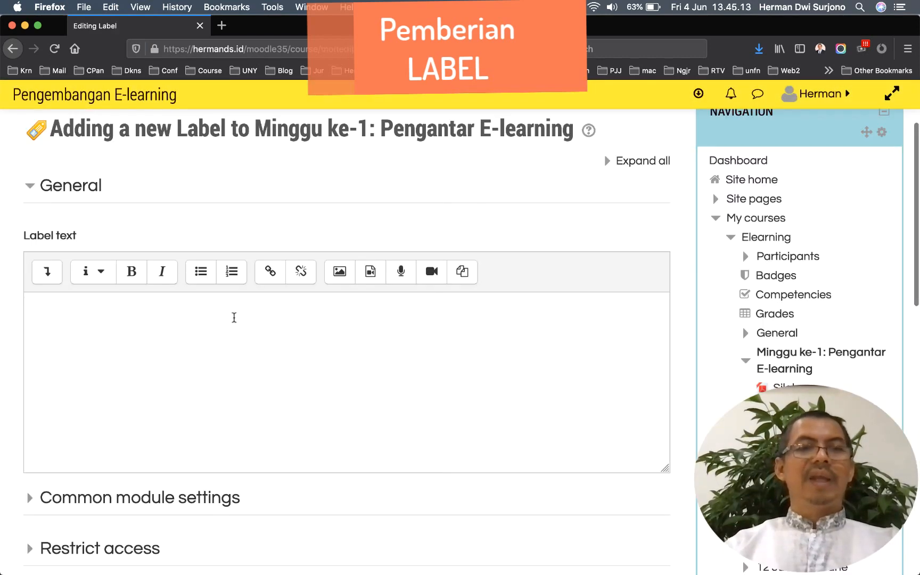
{"action": "left_click", "coordinate": [234, 317]}
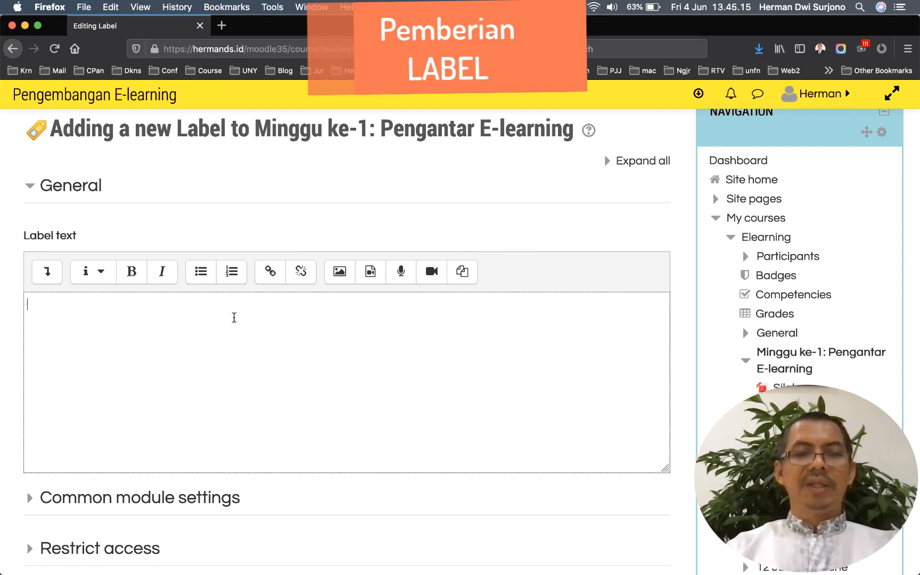
{"action": "type", "text": "Materi"}
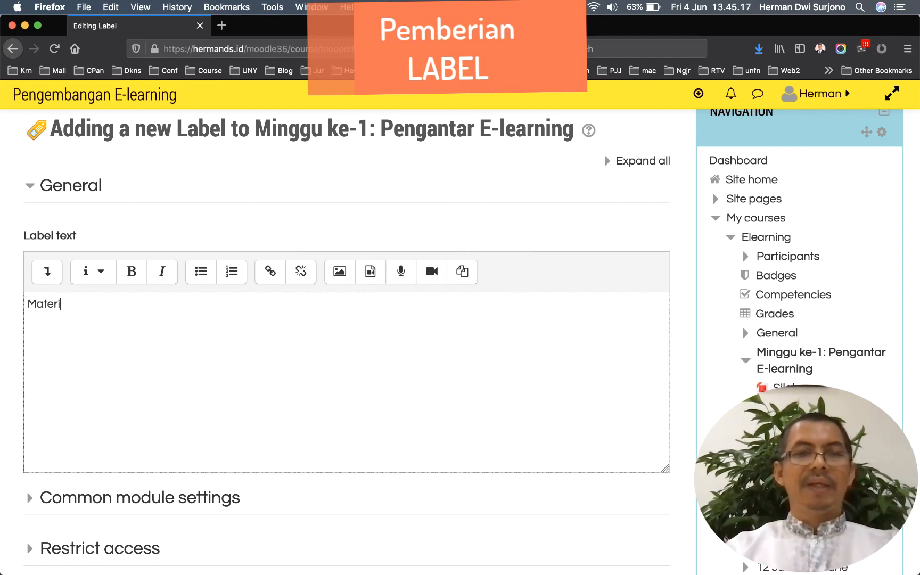
{"action": "type", "text": " Pembelajara"}
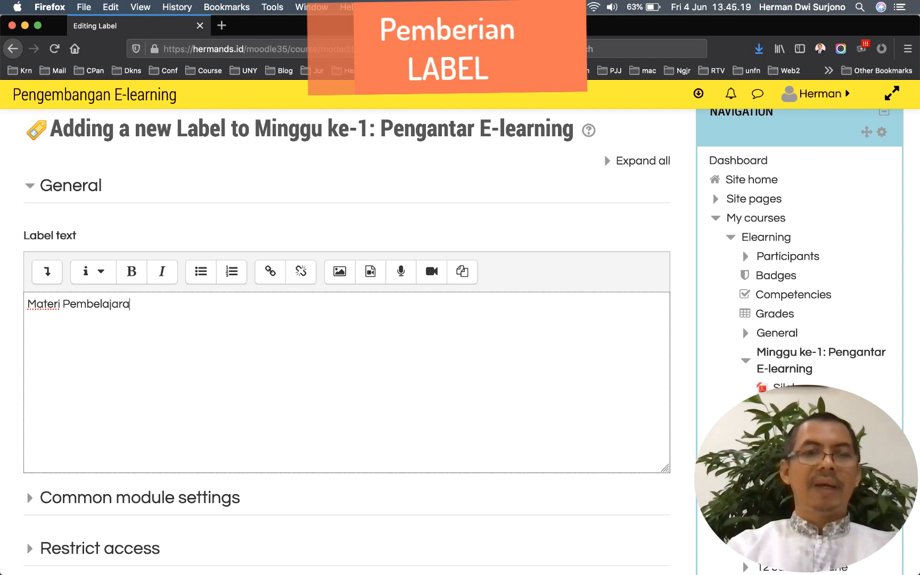
{"action": "type", "text": "n"}
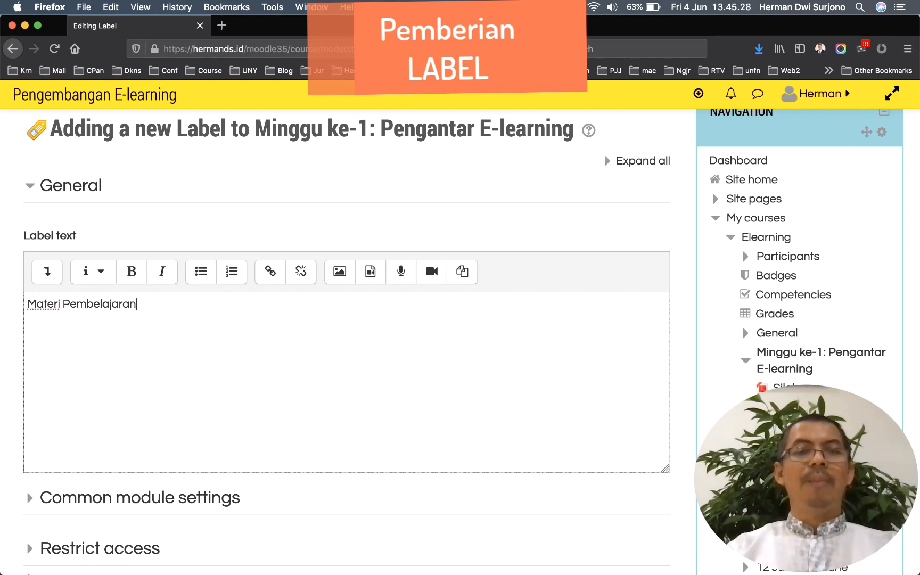
Clear the 'Materi Pembelajaran' text from the label editor
{"action": "mouse_move", "coordinate": [16, 548]}
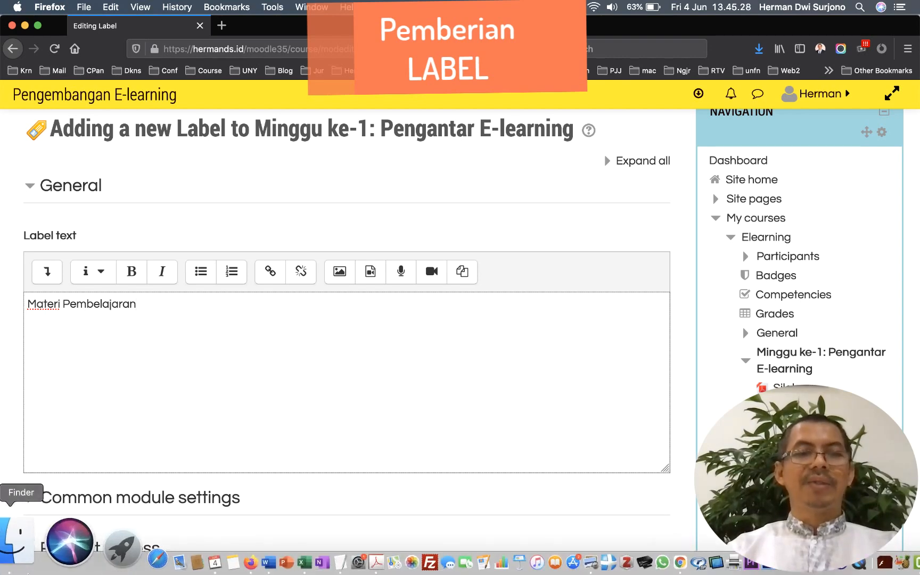
{"action": "left_click", "coordinate": [21, 549]}
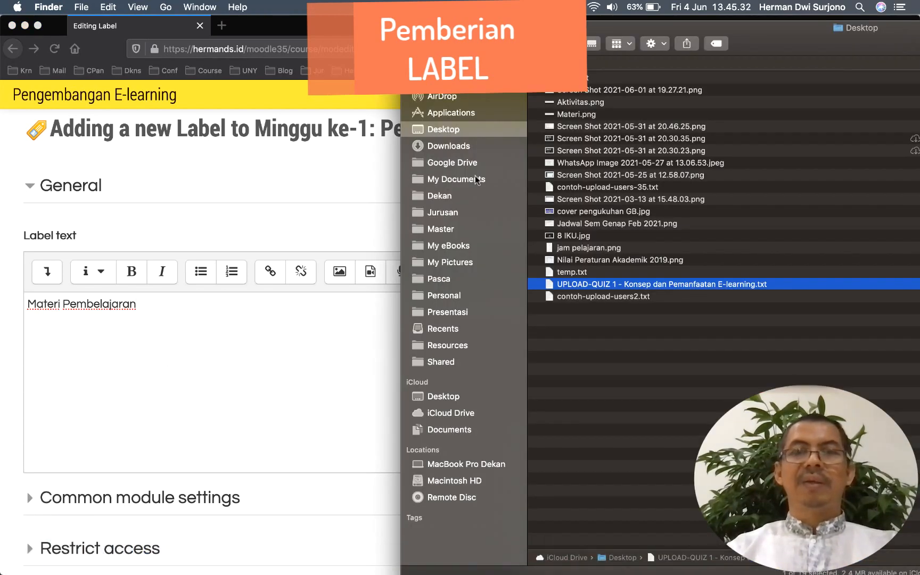
{"action": "left_click", "coordinate": [243, 312]}
{"action": "left_click_drag", "start_coordinate": [171, 304], "coordinate": [25, 302]}
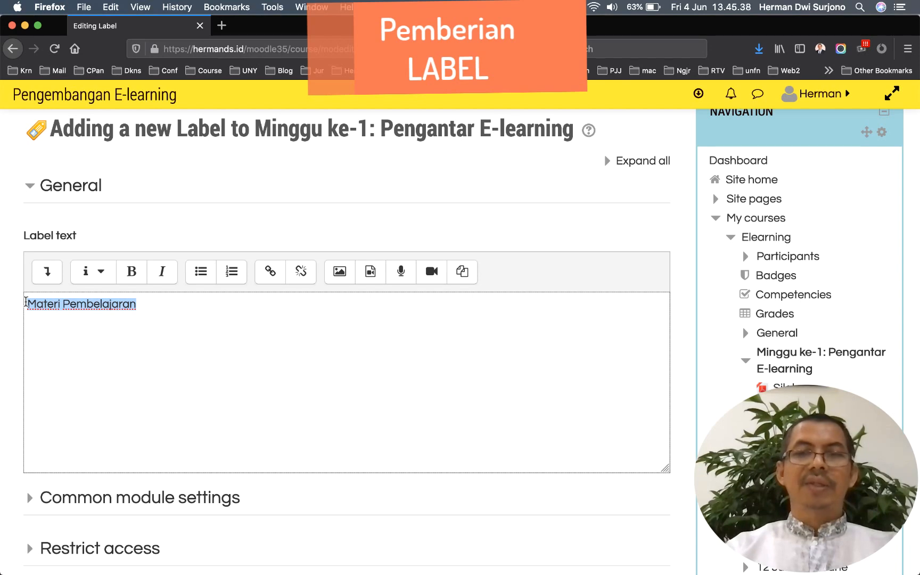
{"action": "key", "text": "BackSpace"}
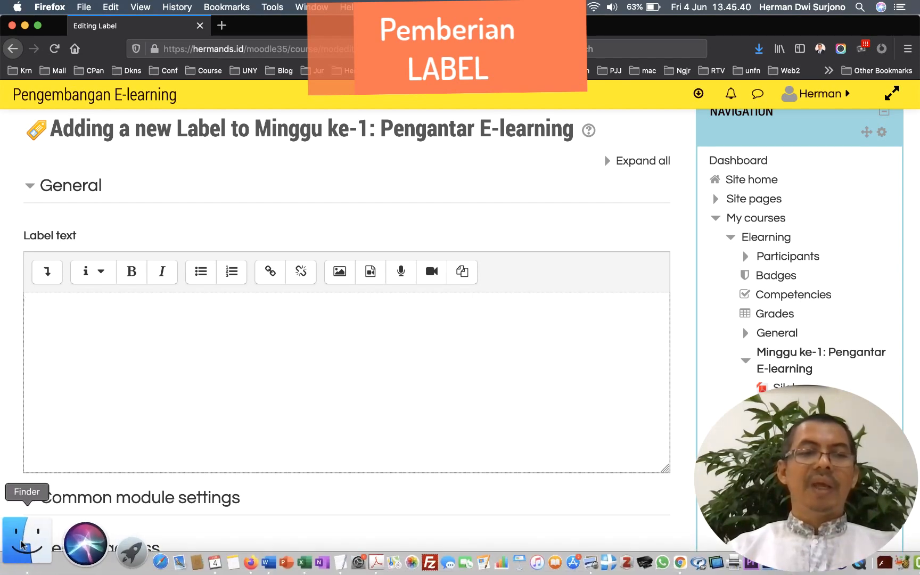
Insert the Materi.png banner from Finder into the label and save it to the course
{"action": "left_click", "coordinate": [17, 539]}
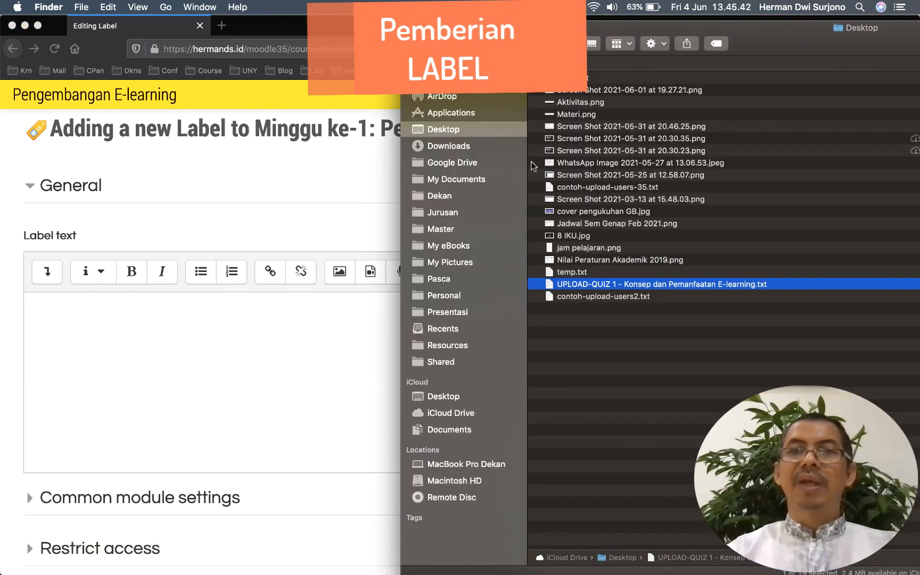
{"action": "left_click", "coordinate": [552, 114]}
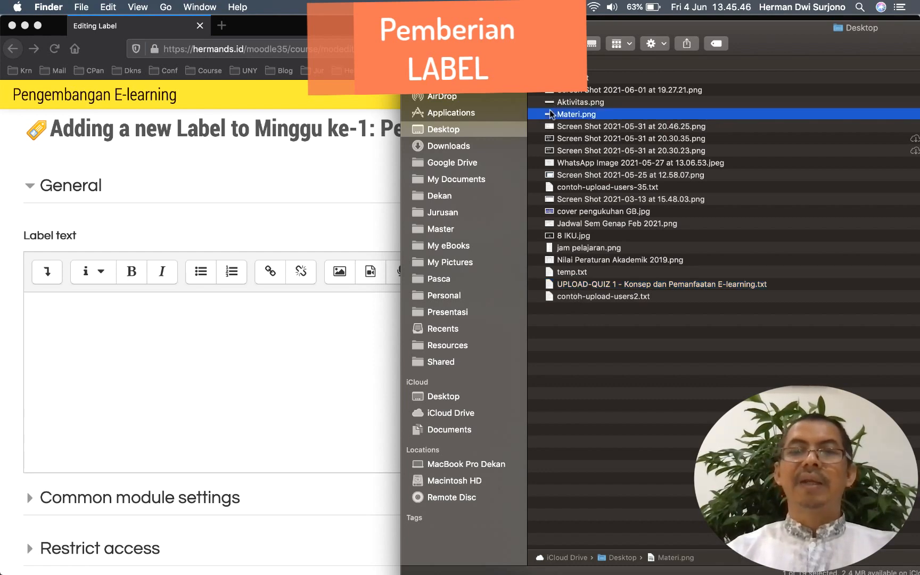
{"action": "left_click_drag", "start_coordinate": [551, 114], "coordinate": [107, 356]}
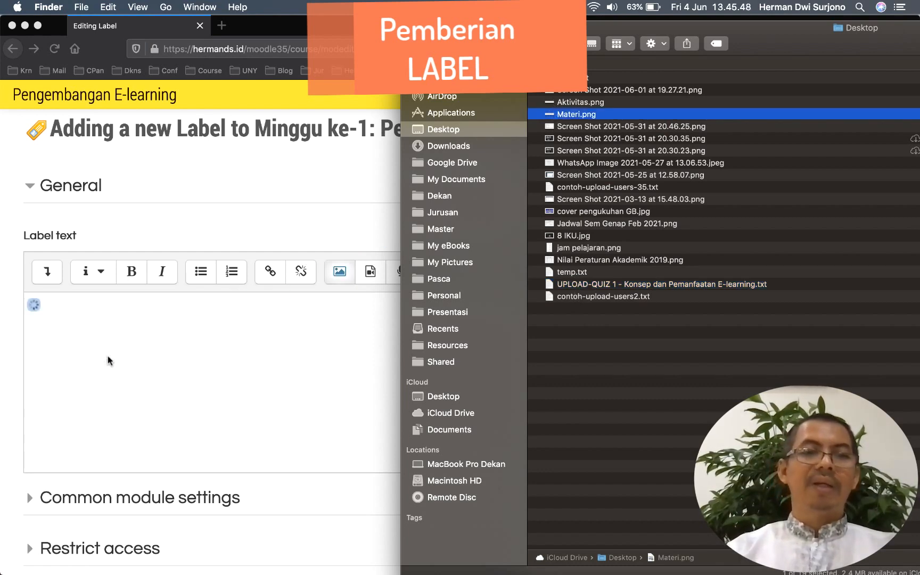
{"action": "left_click", "coordinate": [113, 391]}
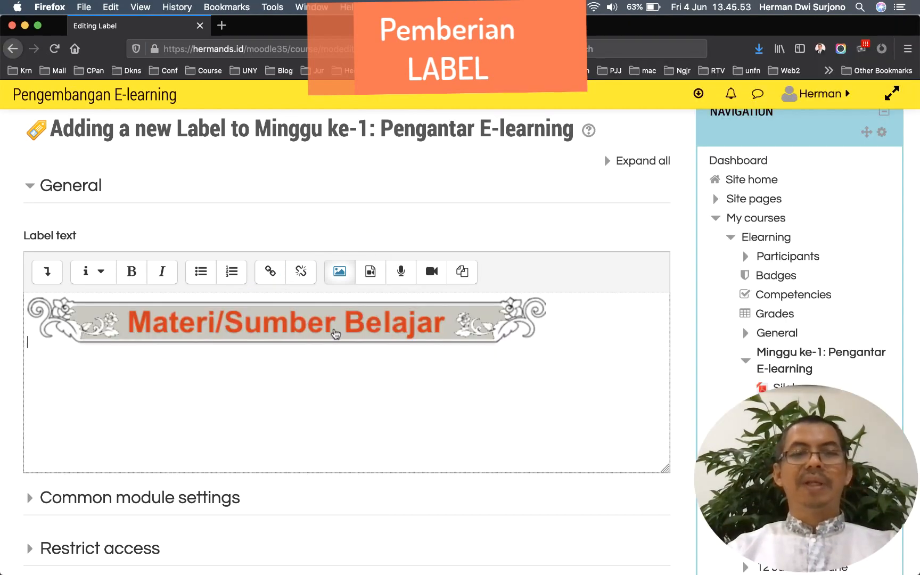
{"action": "scroll", "coordinate": [389, 373], "scroll_direction": "down", "scroll_amount": 8}
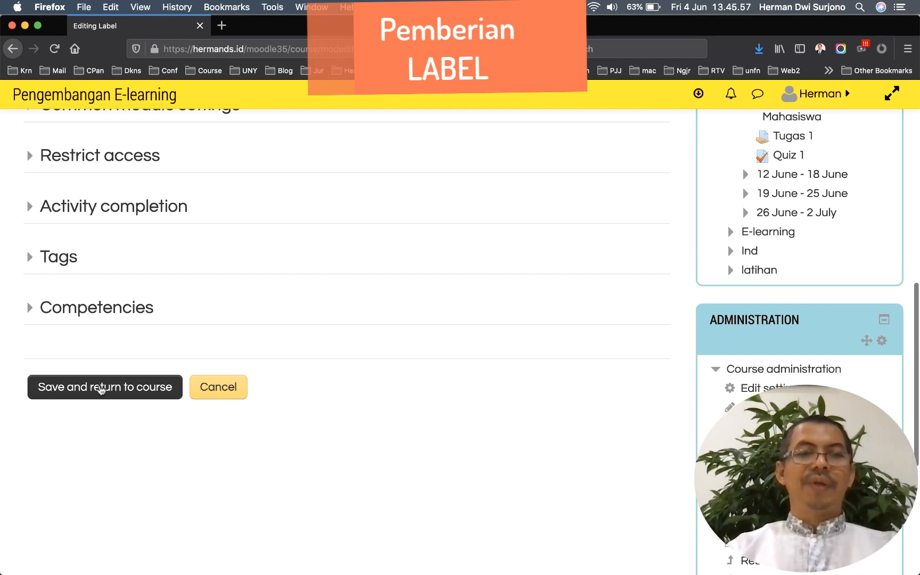
{"action": "left_click", "coordinate": [101, 387]}
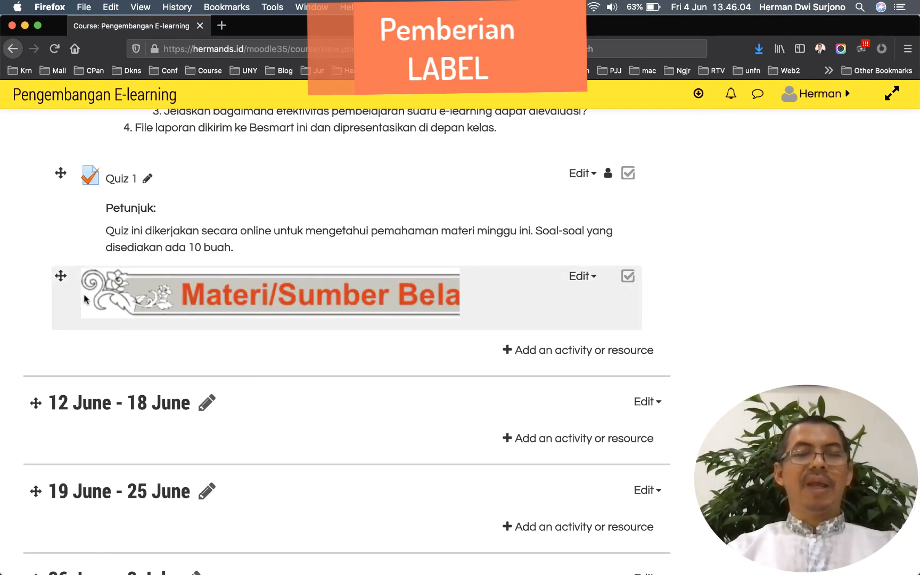
Drag the Materi/Sumber Belajar label above 'Silabus Pengembangan E-learning' at the top of Minggu ke-1
{"action": "scroll", "coordinate": [89, 305], "scroll_direction": "up", "scroll_amount": 4}
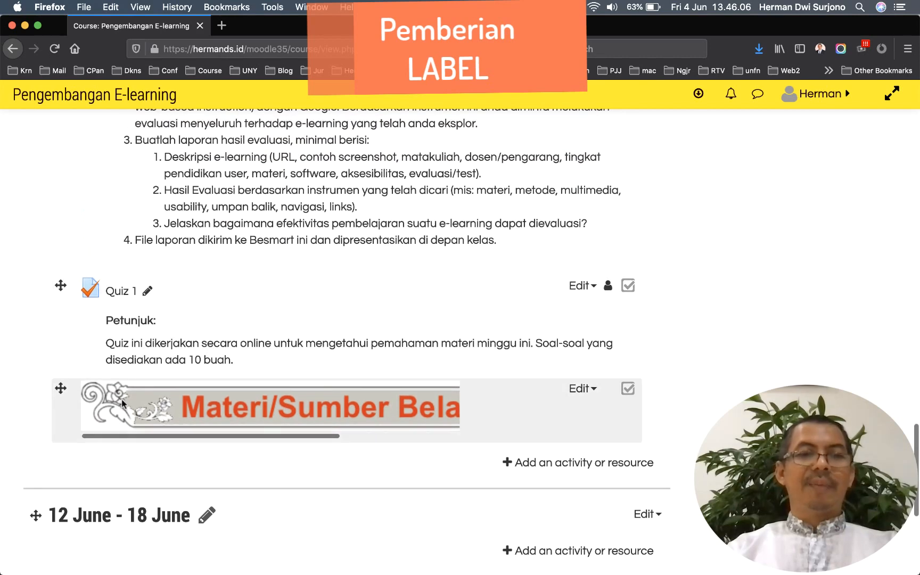
{"action": "scroll", "coordinate": [123, 405], "scroll_direction": "up", "scroll_amount": 4}
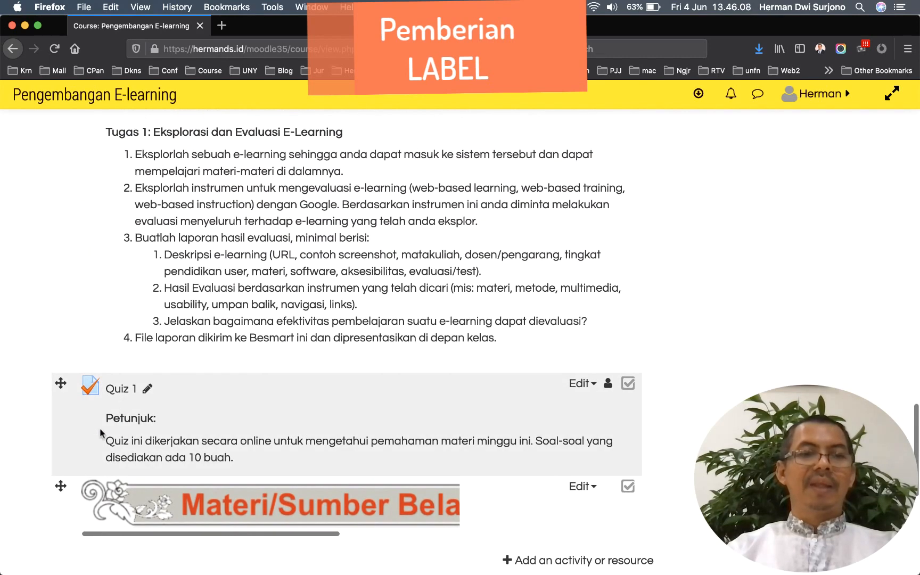
{"action": "left_click_drag", "start_coordinate": [60, 487], "coordinate": [60, 160]}
{"action": "scroll", "coordinate": [60, 164], "scroll_direction": "up", "scroll_amount": 10}
{"action": "scroll", "coordinate": [61, 164], "scroll_direction": "down", "scroll_amount": 1}
{"action": "scroll", "coordinate": [53, 445], "scroll_direction": "up", "scroll_amount": 2}
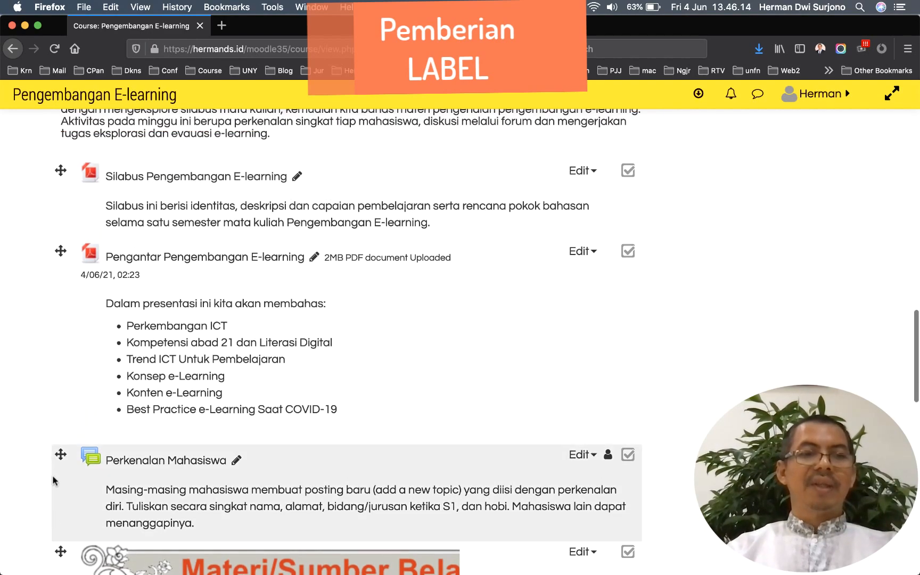
{"action": "left_click_drag", "start_coordinate": [60, 554], "coordinate": [60, 193]}
{"action": "scroll", "coordinate": [166, 240], "scroll_direction": "up", "scroll_amount": 5}
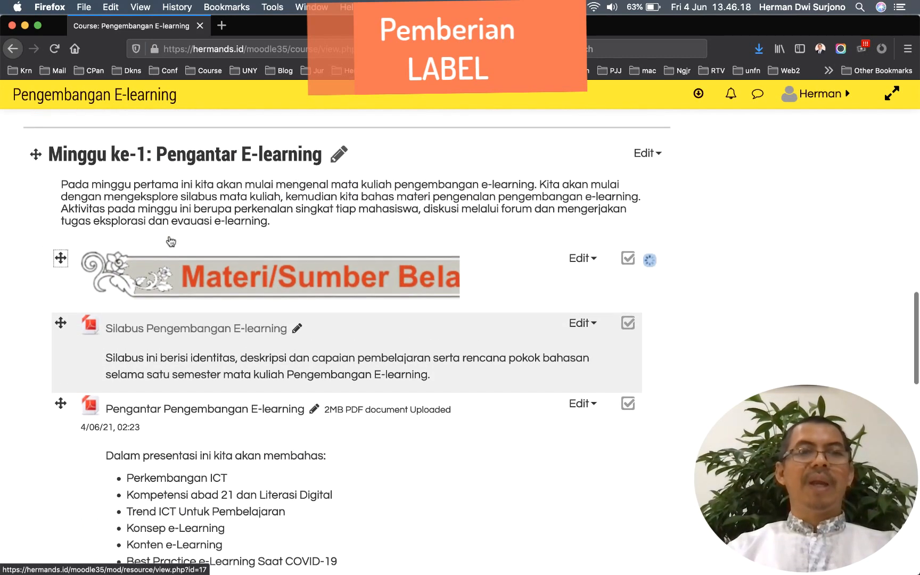
{"action": "scroll", "coordinate": [169, 240], "scroll_direction": "down", "scroll_amount": 2}
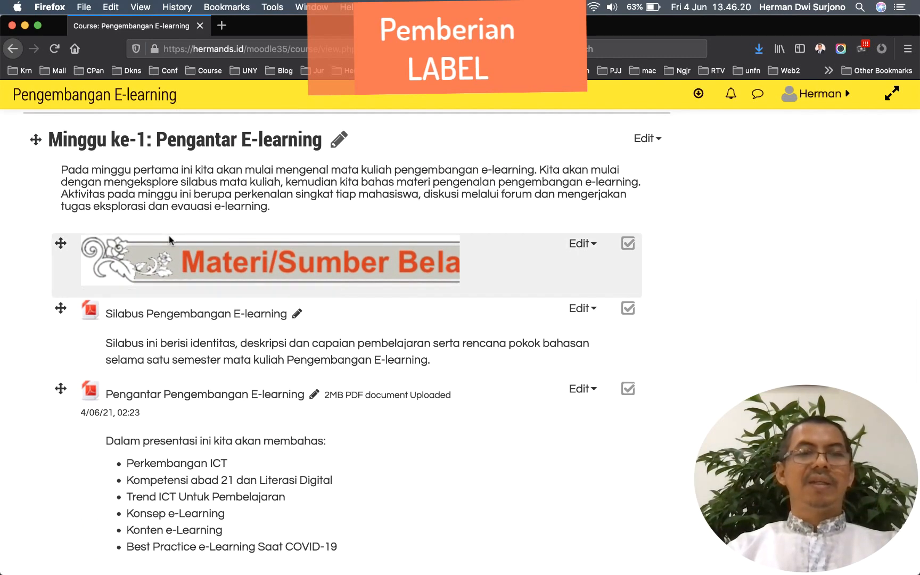
{"action": "scroll", "coordinate": [168, 240], "scroll_direction": "down", "scroll_amount": 1}
{"action": "scroll", "coordinate": [169, 235], "scroll_direction": "down", "scroll_amount": 1}
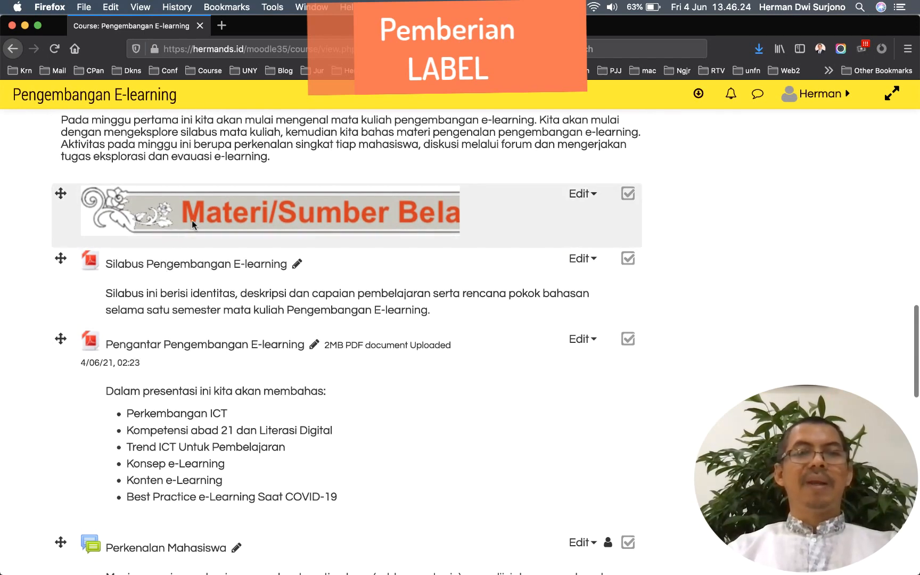
{"action": "scroll", "coordinate": [233, 315], "scroll_direction": "down", "scroll_amount": 10}
{"action": "scroll", "coordinate": [233, 315], "scroll_direction": "down", "scroll_amount": 3}
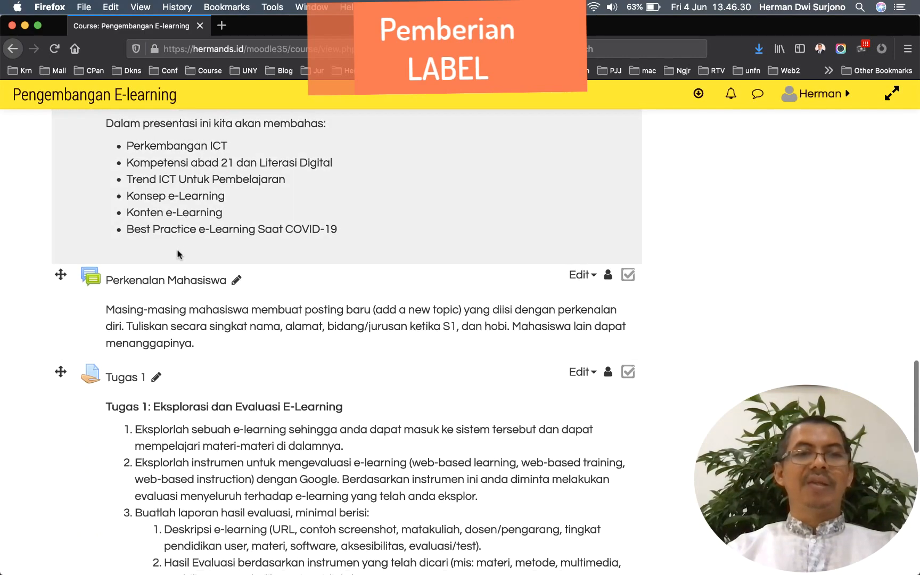
{"action": "scroll", "coordinate": [189, 259], "scroll_direction": "down", "scroll_amount": 20}
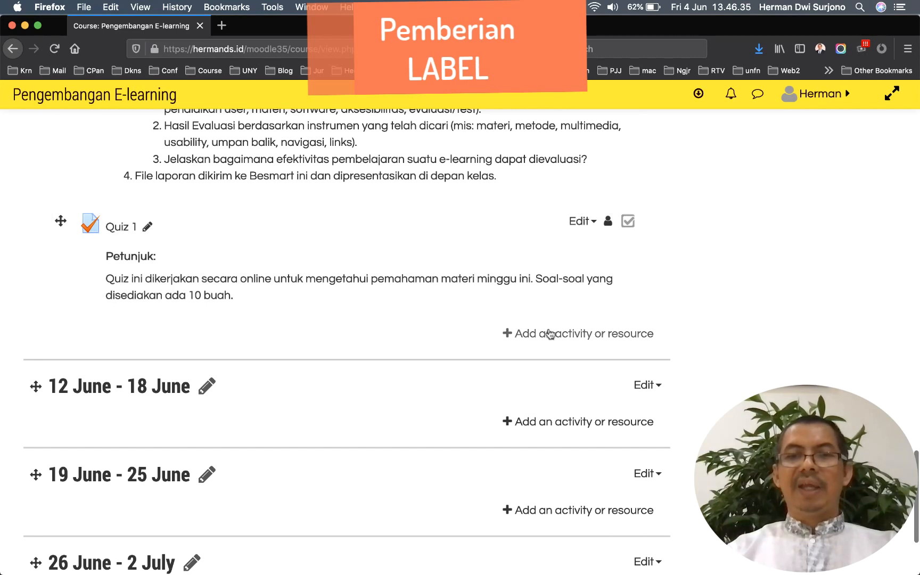
Add a second Label to Minggu ke-1 from the activity chooser below Quiz 1
{"action": "left_click", "coordinate": [549, 334]}
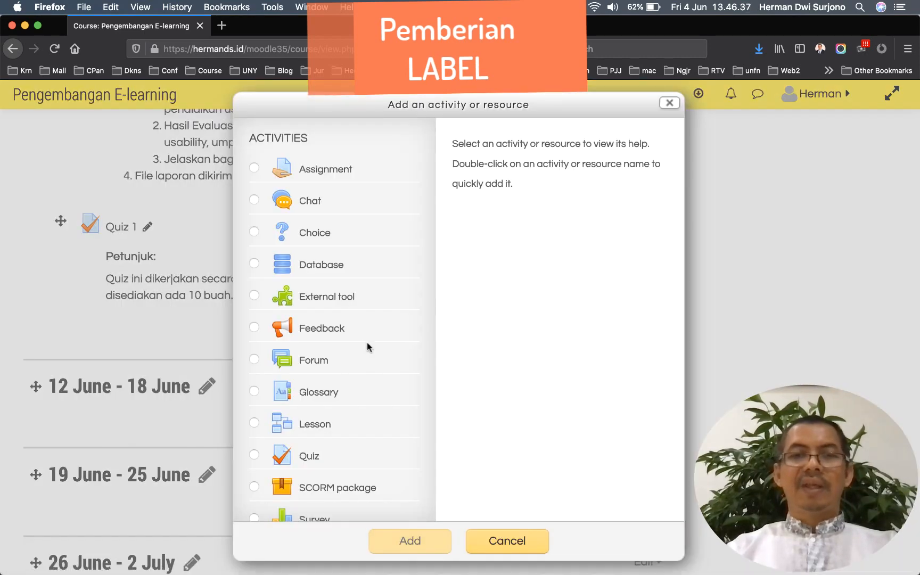
{"action": "scroll", "coordinate": [366, 345], "scroll_direction": "down", "scroll_amount": 8}
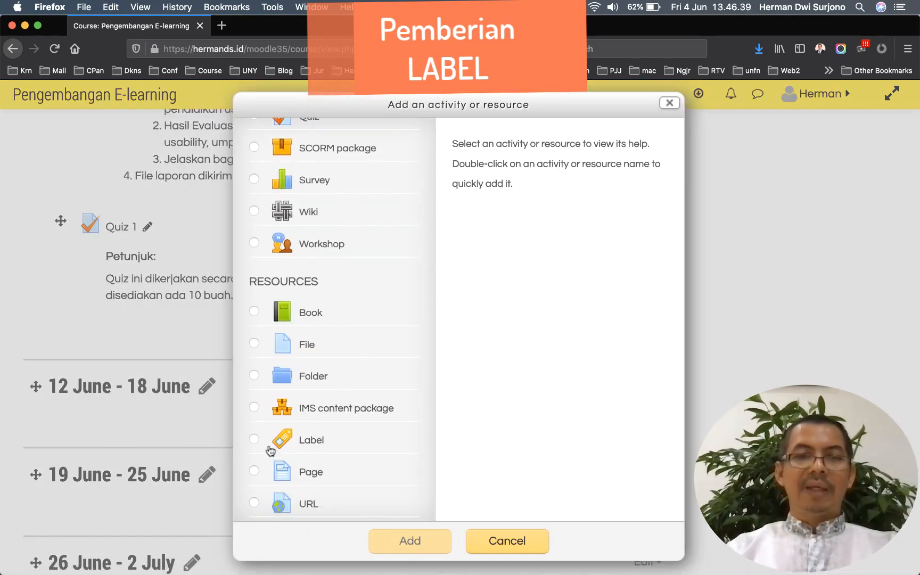
{"action": "left_click", "coordinate": [255, 442]}
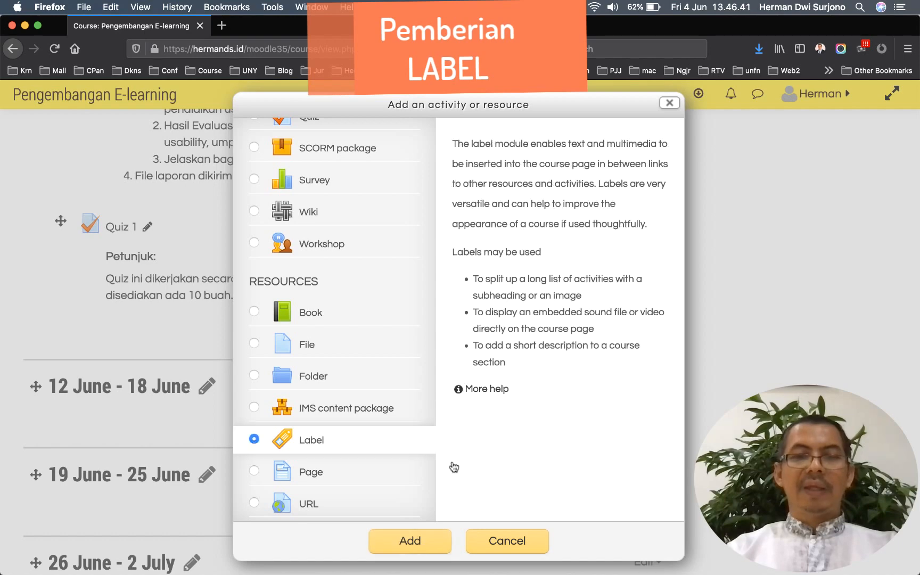
{"action": "left_click", "coordinate": [408, 540]}
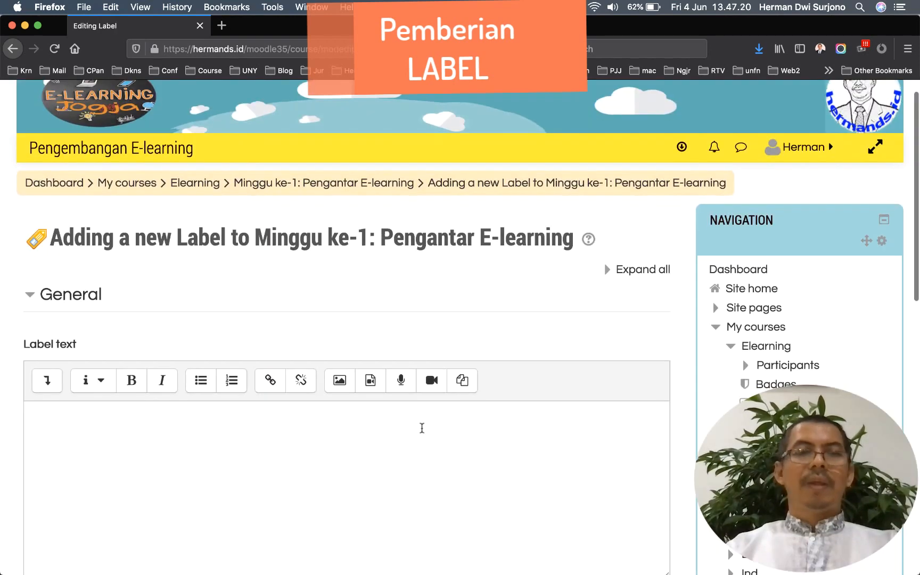
{"action": "scroll", "coordinate": [422, 428], "scroll_direction": "down", "scroll_amount": 2}
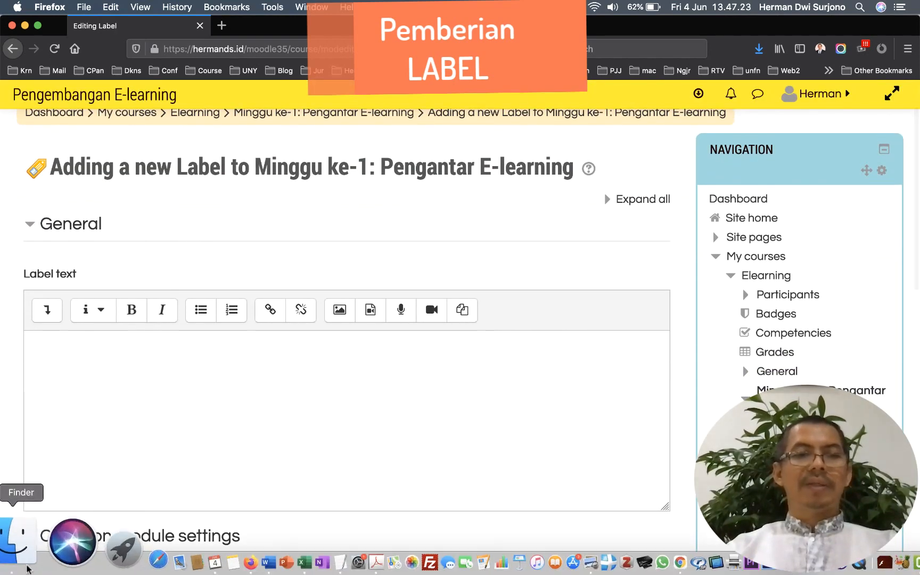
Drag the Aktivitas.png banner from the Finder Desktop into the new label's text box
{"action": "left_click", "coordinate": [19, 551]}
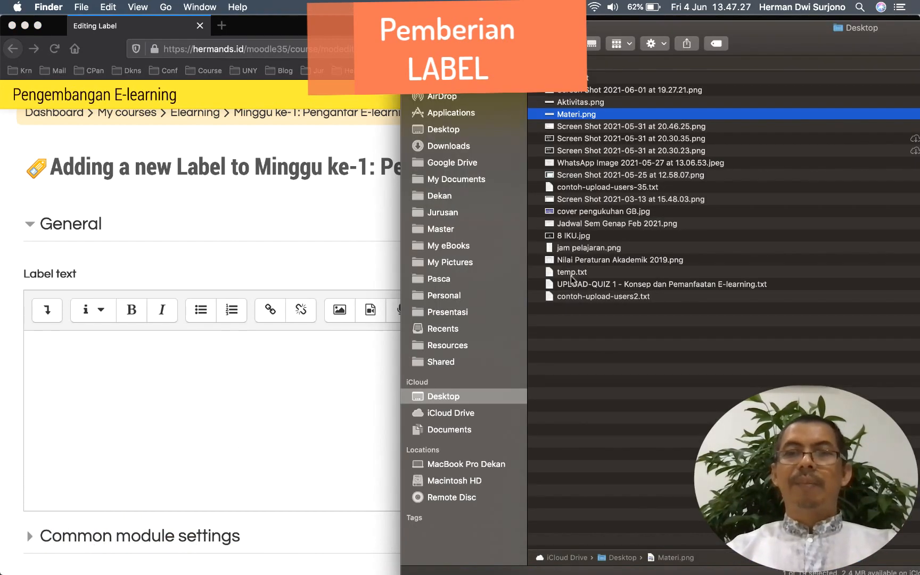
{"action": "left_click", "coordinate": [549, 100]}
{"action": "left_click_drag", "start_coordinate": [549, 100], "coordinate": [125, 411]}
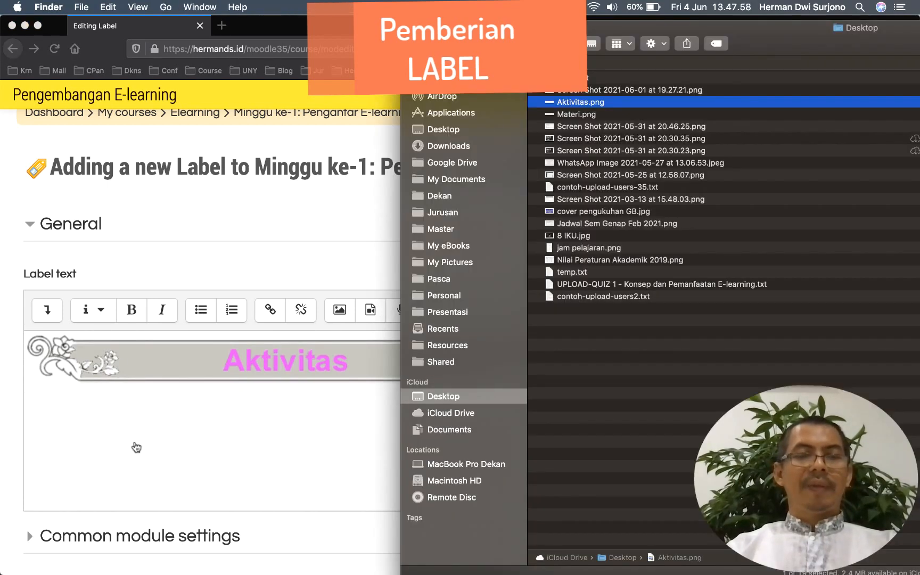
{"action": "left_click", "coordinate": [136, 443]}
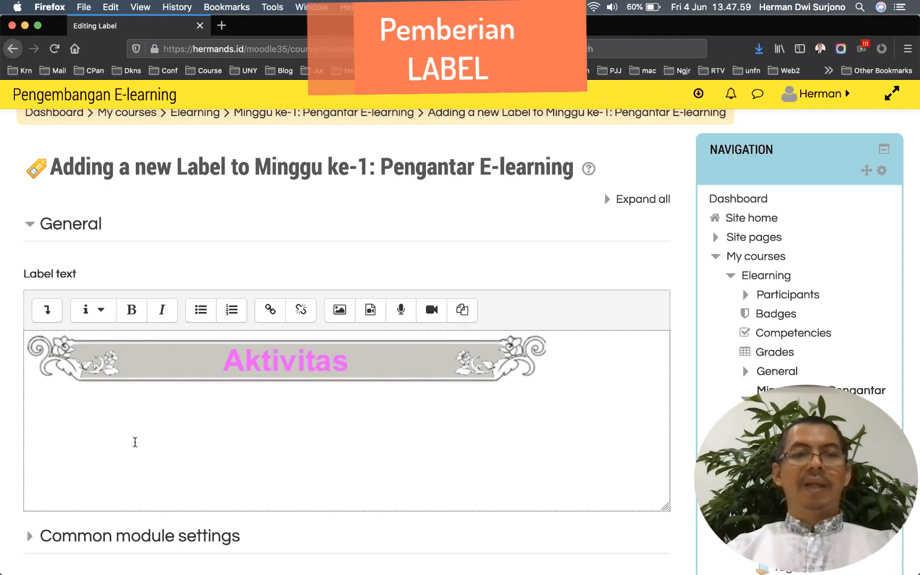
{"action": "scroll", "coordinate": [135, 443], "scroll_direction": "down", "scroll_amount": 9}
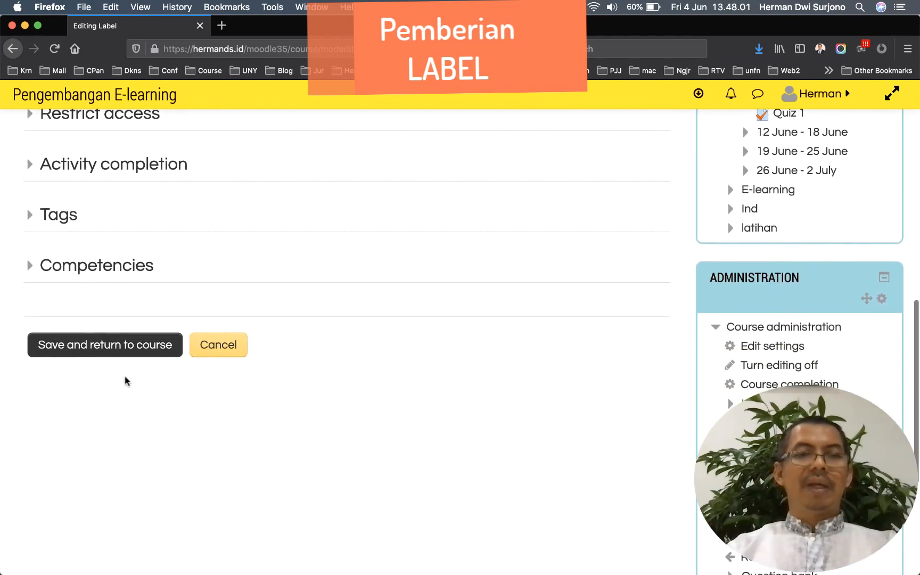
Save the Aktivitas label and move it above Tugas 1
{"action": "left_click", "coordinate": [116, 349]}
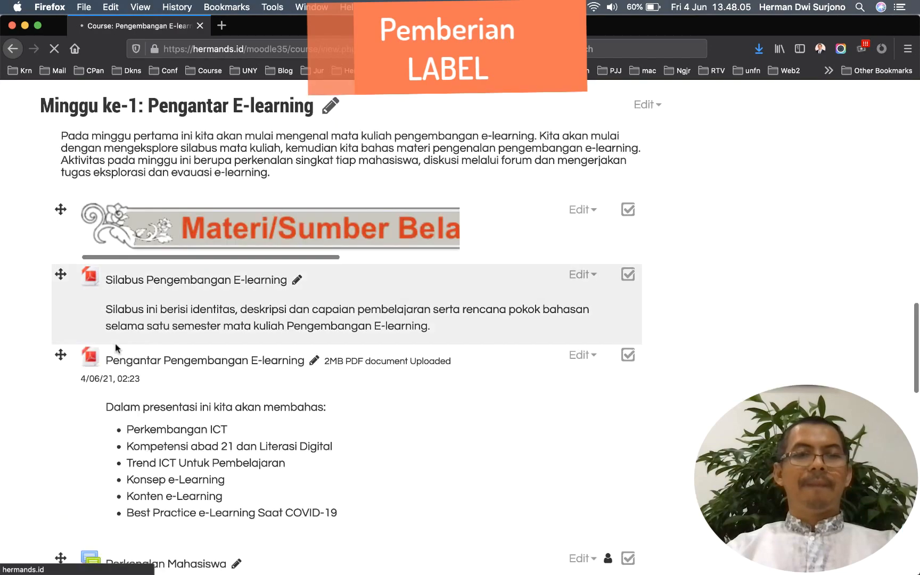
{"action": "scroll", "coordinate": [118, 347], "scroll_direction": "down", "scroll_amount": 10}
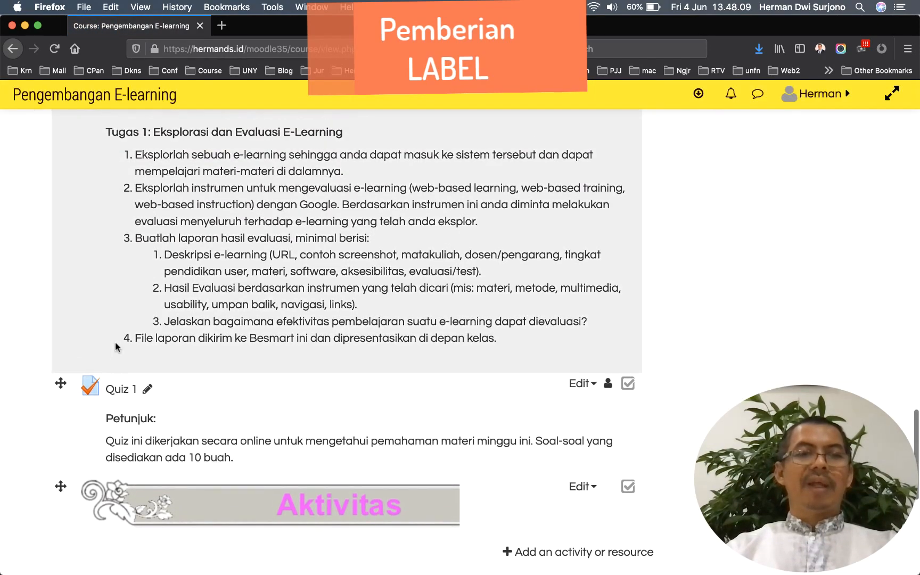
{"action": "scroll", "coordinate": [115, 343], "scroll_direction": "up", "scroll_amount": 1}
{"action": "left_click_drag", "start_coordinate": [60, 509], "coordinate": [62, 294]}
Move the Aktivitas label higher, between Pengantar Pengembangan E-learning and Perkenalan Mahasiswa
{"action": "scroll", "coordinate": [62, 294], "scroll_direction": "up", "scroll_amount": 1}
{"action": "scroll", "coordinate": [62, 293], "scroll_direction": "up", "scroll_amount": 5}
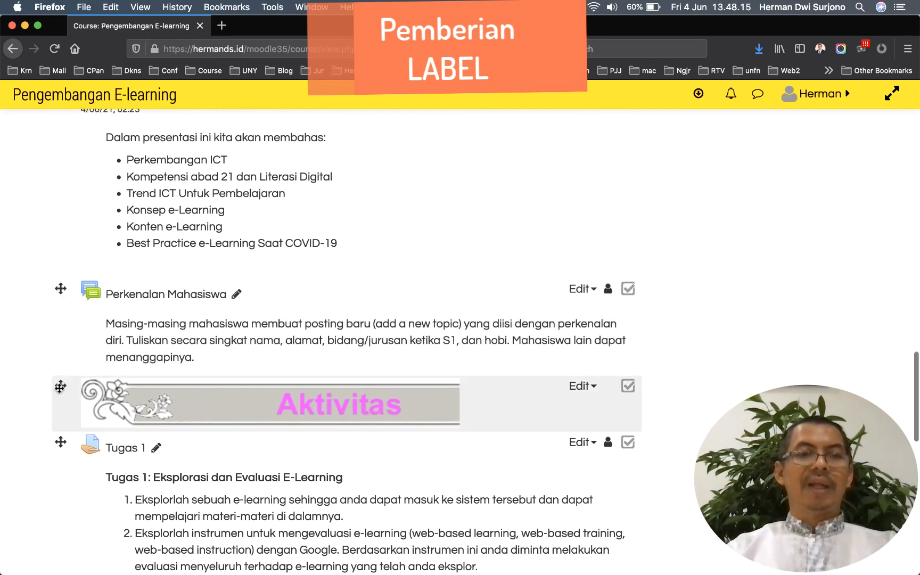
{"action": "left_click_drag", "start_coordinate": [60, 385], "coordinate": [61, 290]}
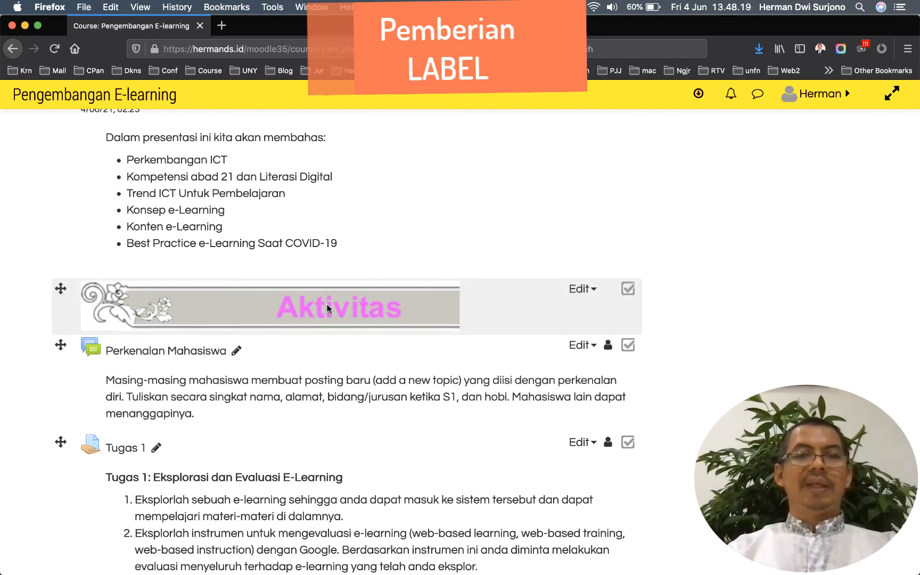
{"action": "scroll", "coordinate": [327, 307], "scroll_direction": "up", "scroll_amount": 9}
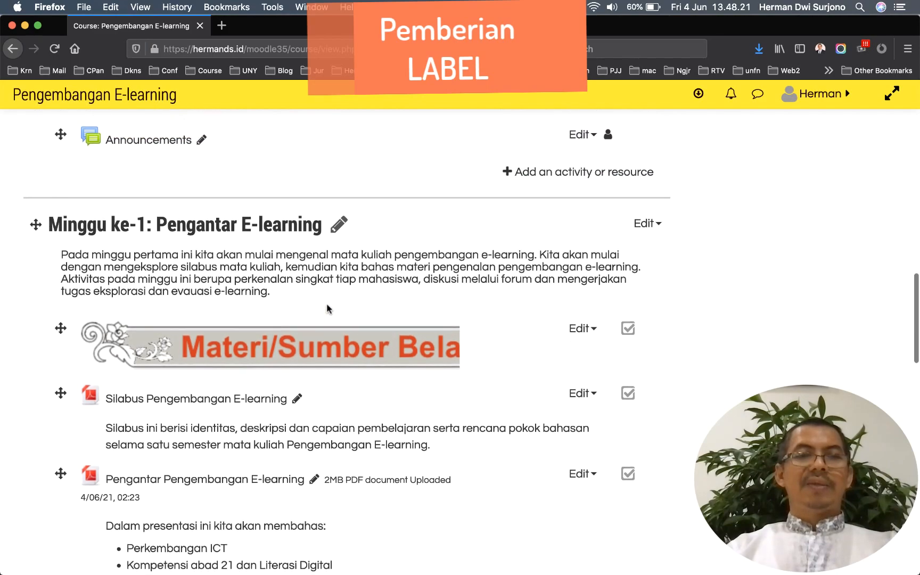
{"action": "scroll", "coordinate": [327, 304], "scroll_direction": "down", "scroll_amount": 7}
{"action": "scroll", "coordinate": [327, 308], "scroll_direction": "down", "scroll_amount": 8}
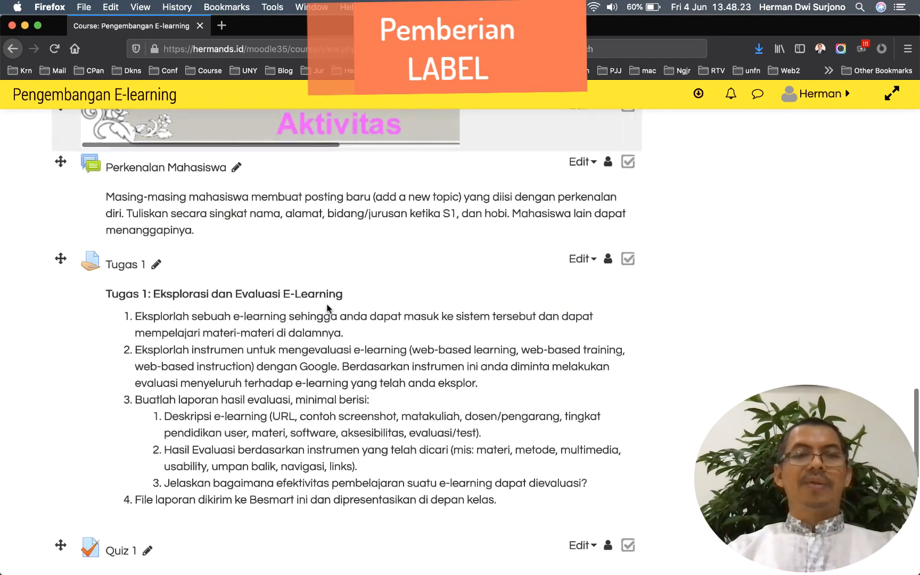
{"action": "scroll", "coordinate": [327, 308], "scroll_direction": "up", "scroll_amount": 8}
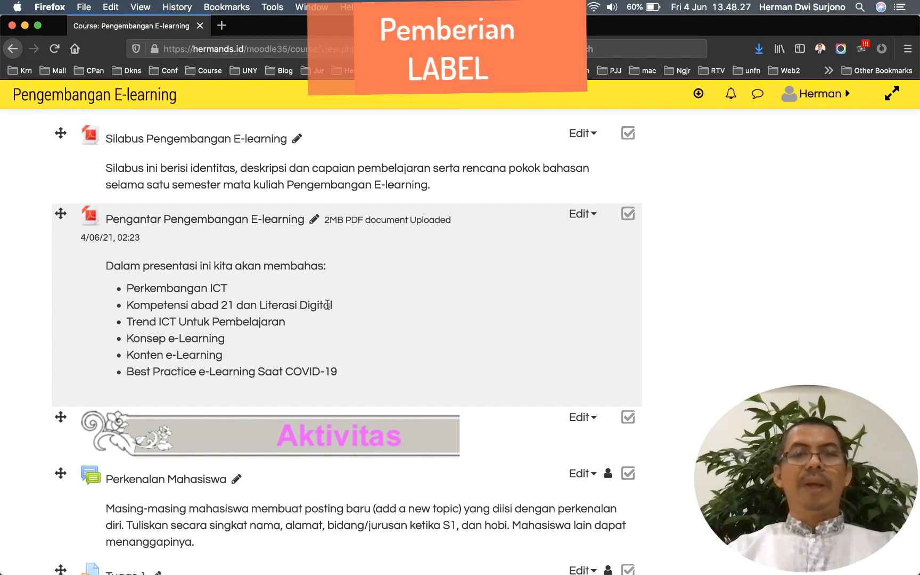
{"action": "scroll", "coordinate": [326, 302], "scroll_direction": "up", "scroll_amount": 2}
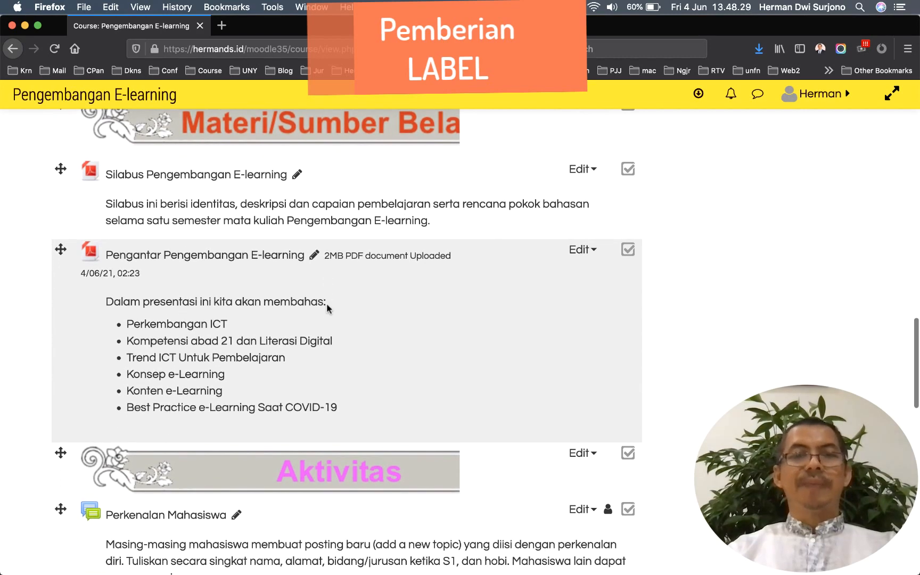
{"action": "scroll", "coordinate": [742, 174], "scroll_direction": "up", "scroll_amount": 2}
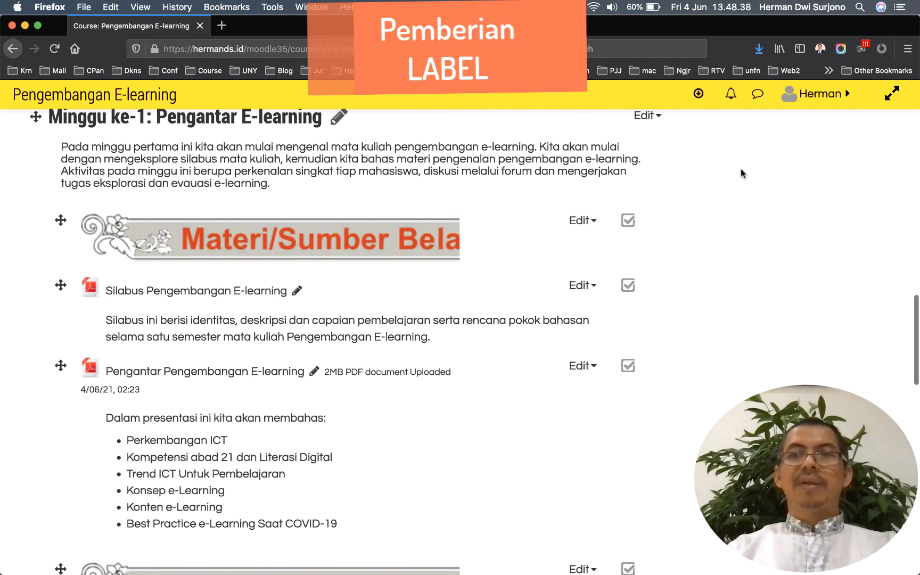
Switch the course view to the Student role from the user menu
{"action": "left_click", "coordinate": [848, 95]}
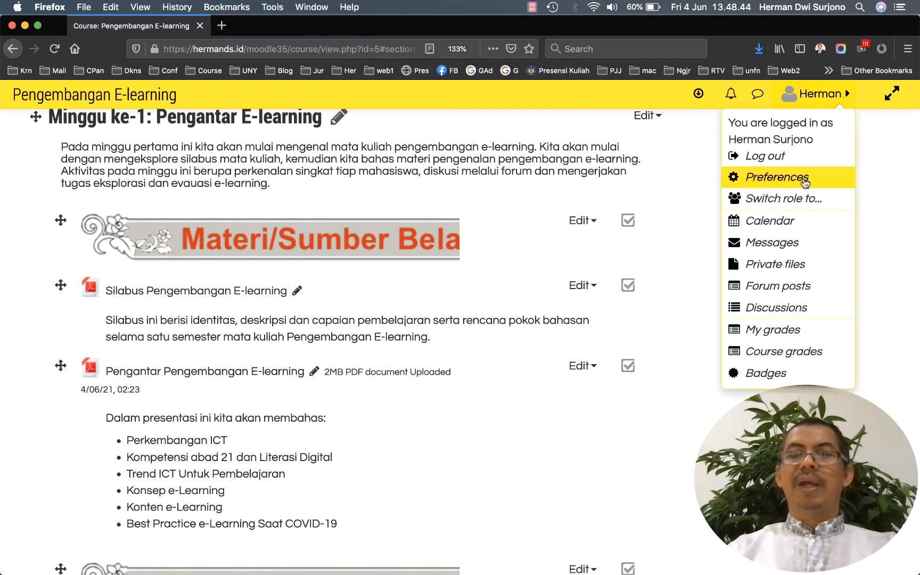
{"action": "left_click", "coordinate": [792, 199]}
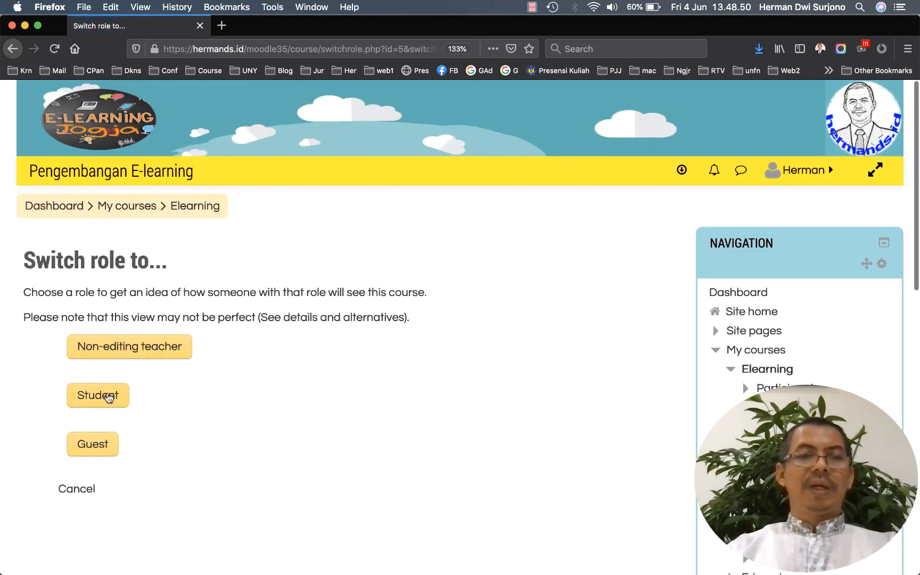
{"action": "left_click", "coordinate": [109, 397]}
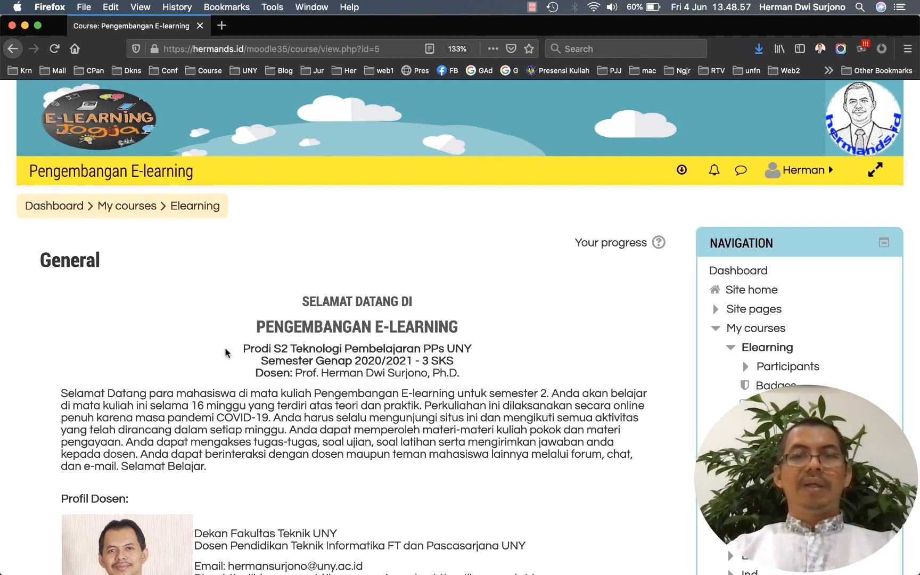
{"action": "scroll", "coordinate": [227, 353], "scroll_direction": "down", "scroll_amount": 3}
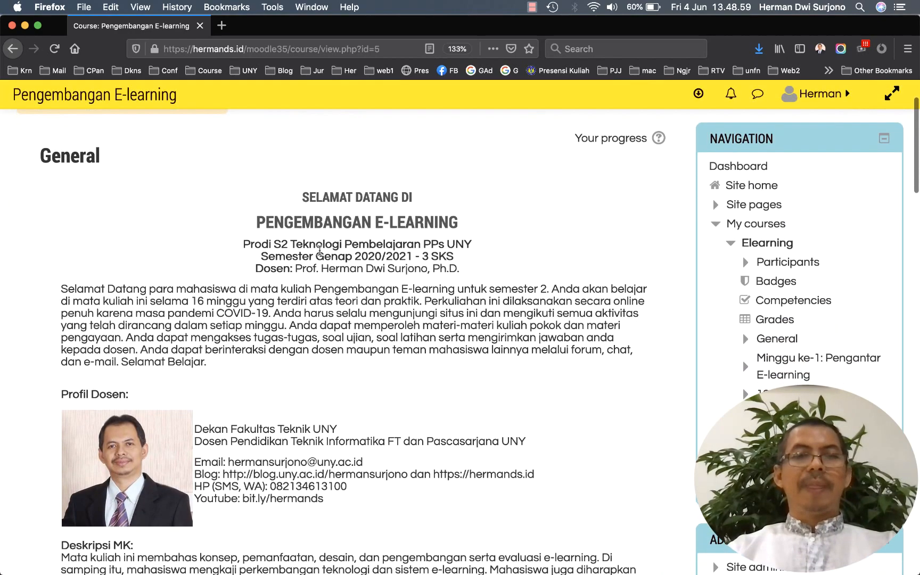
{"action": "scroll", "coordinate": [322, 254], "scroll_direction": "down", "scroll_amount": 5}
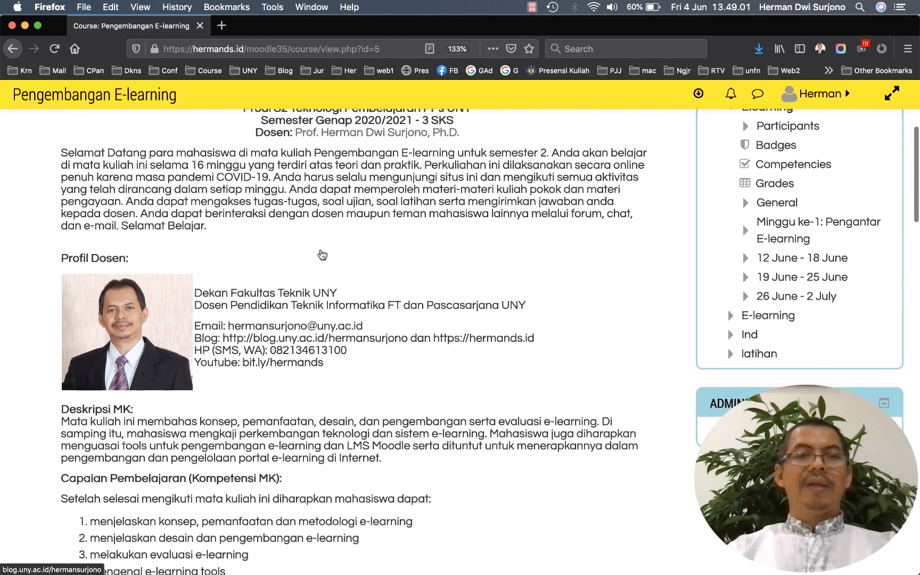
{"action": "scroll", "coordinate": [322, 254], "scroll_direction": "down", "scroll_amount": 8}
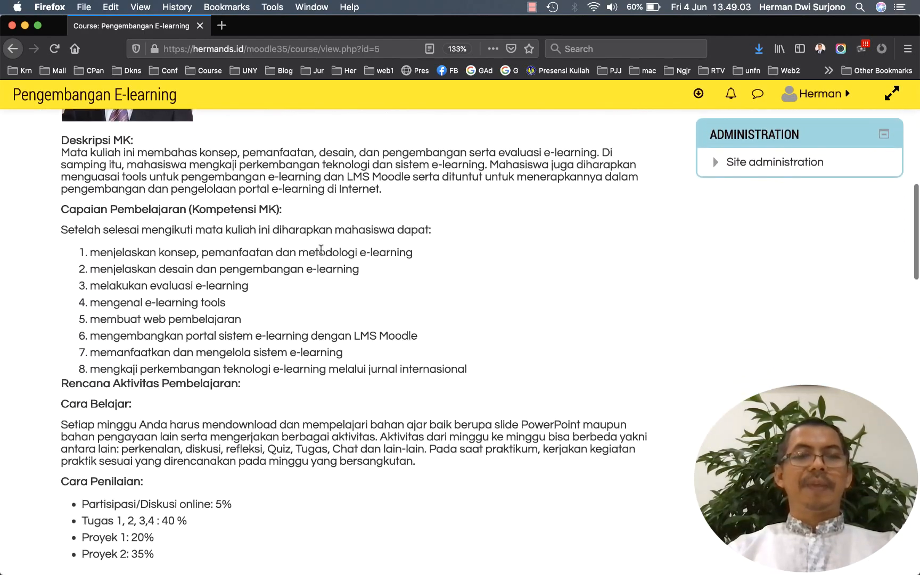
{"action": "scroll", "coordinate": [321, 249], "scroll_direction": "down", "scroll_amount": 8}
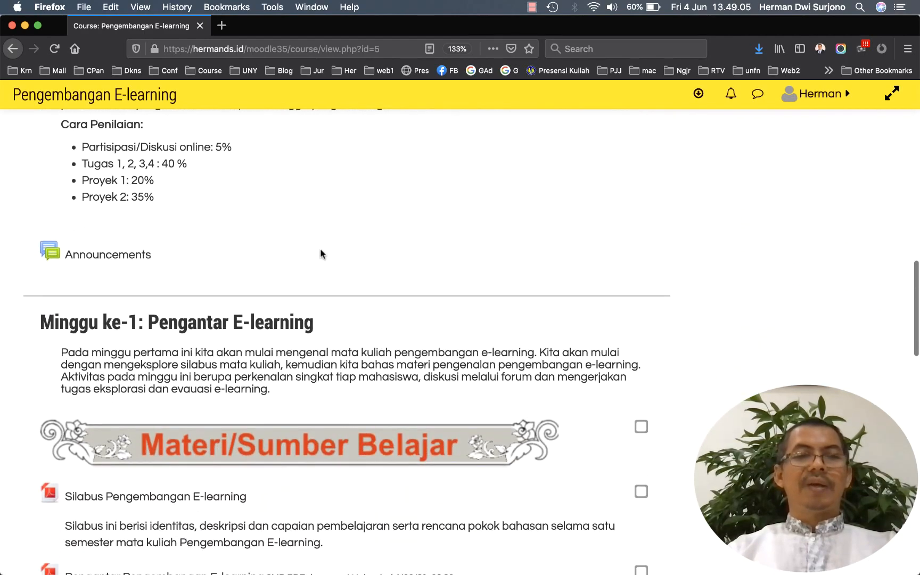
{"action": "scroll", "coordinate": [322, 254], "scroll_direction": "down", "scroll_amount": 3}
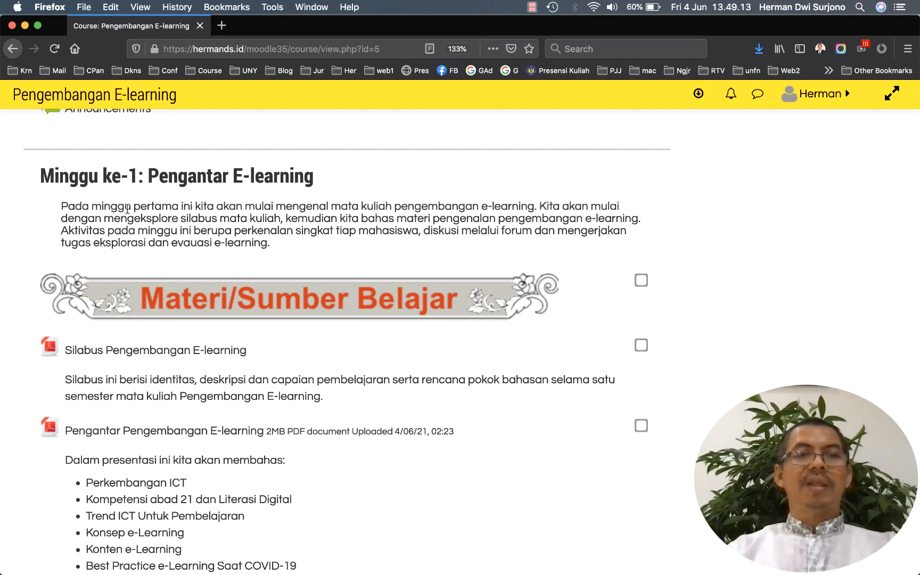
{"action": "scroll", "coordinate": [127, 209], "scroll_direction": "down", "scroll_amount": 4}
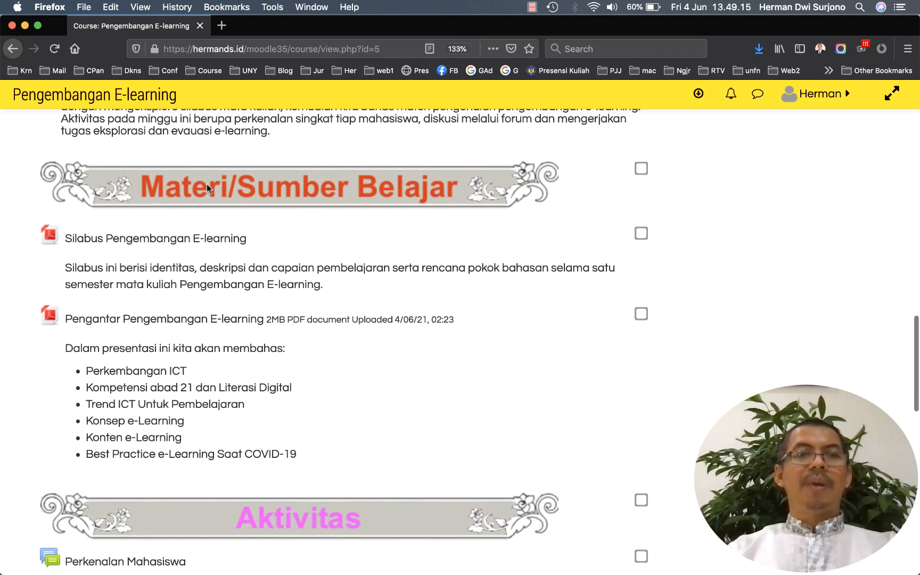
{"action": "scroll", "coordinate": [206, 185], "scroll_direction": "down", "scroll_amount": 1}
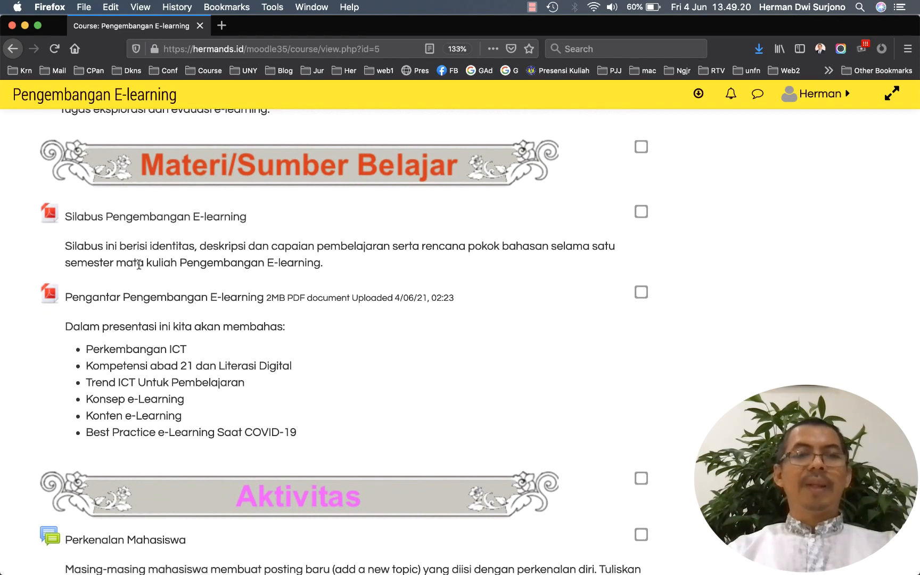
{"action": "scroll", "coordinate": [142, 296], "scroll_direction": "down", "scroll_amount": 2}
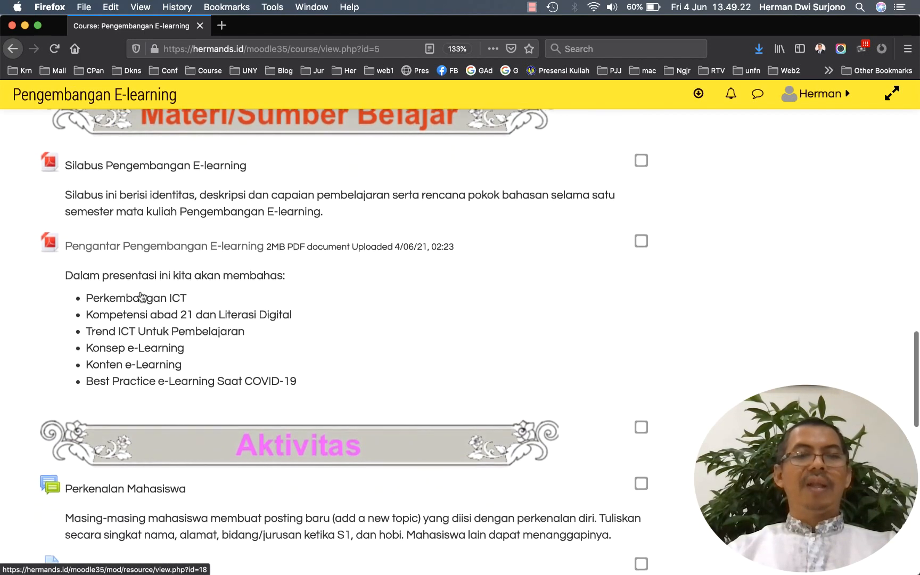
{"action": "scroll", "coordinate": [142, 297], "scroll_direction": "down", "scroll_amount": 3}
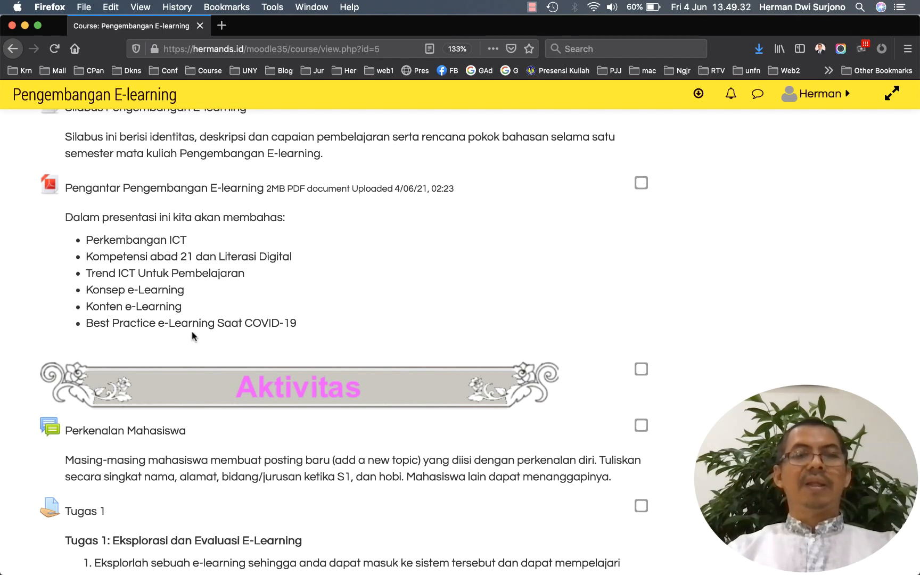
{"action": "scroll", "coordinate": [203, 336], "scroll_direction": "down", "scroll_amount": 5}
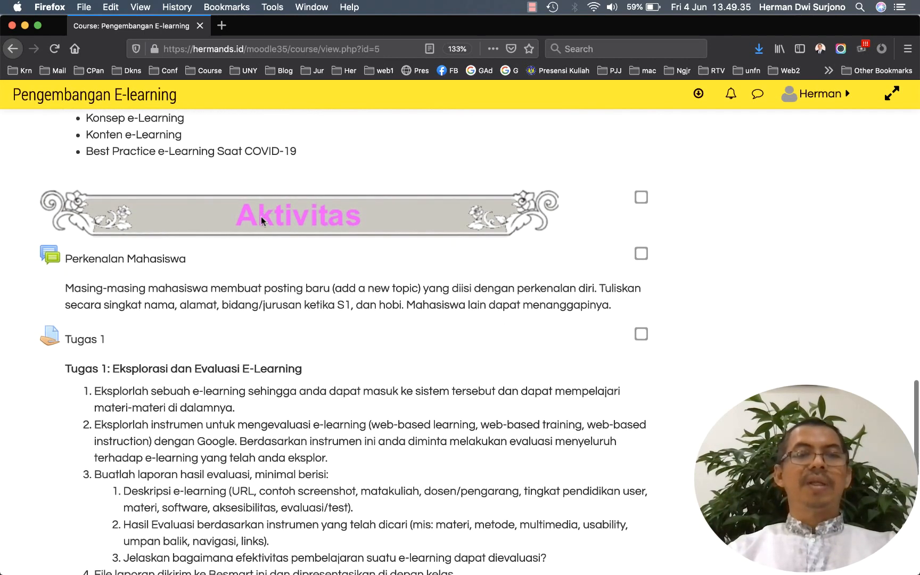
{"action": "scroll", "coordinate": [235, 284], "scroll_direction": "down", "scroll_amount": 1}
{"action": "scroll", "coordinate": [234, 284], "scroll_direction": "down", "scroll_amount": 5}
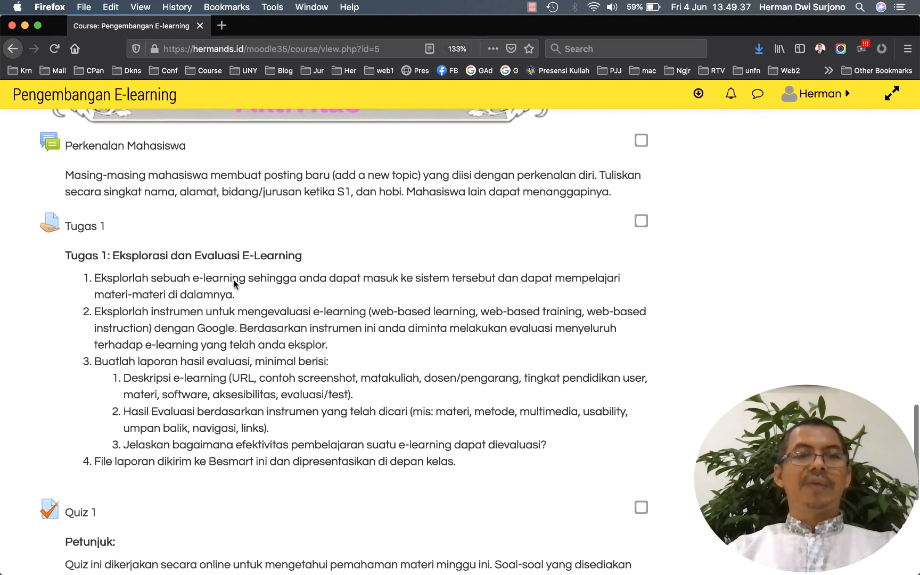
{"action": "scroll", "coordinate": [234, 280], "scroll_direction": "down", "scroll_amount": 3}
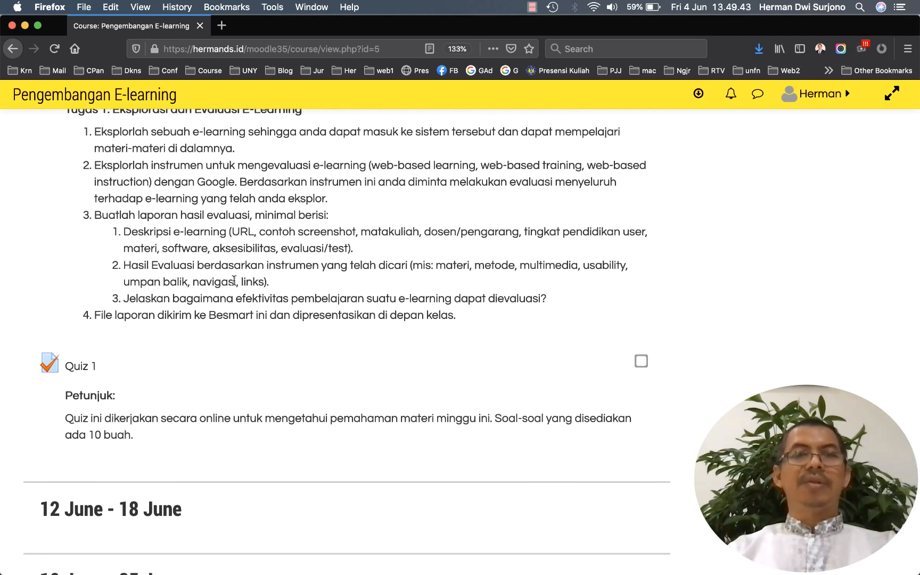
{"action": "scroll", "coordinate": [234, 281], "scroll_direction": "up", "scroll_amount": 20}
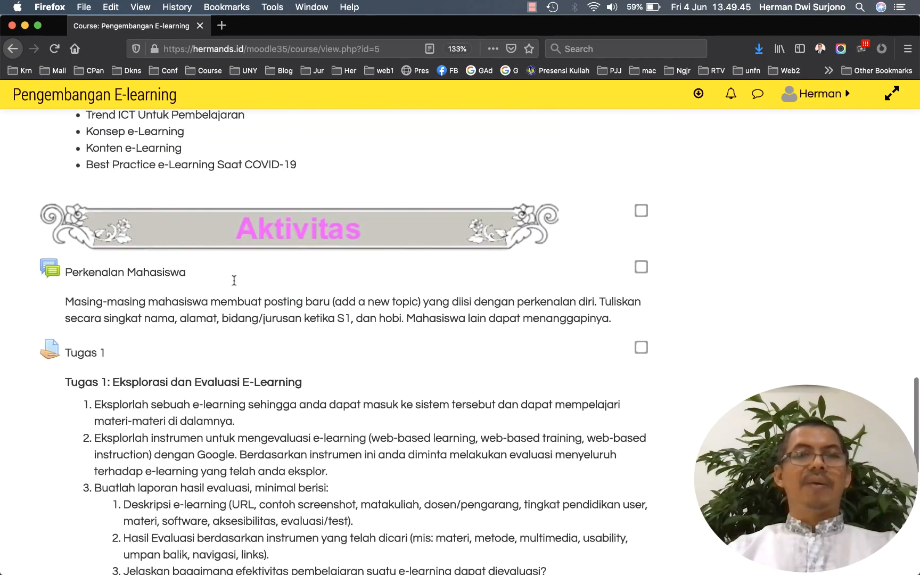
{"action": "scroll", "coordinate": [235, 281], "scroll_direction": "down", "scroll_amount": 8}
{"action": "scroll", "coordinate": [235, 280], "scroll_direction": "down", "scroll_amount": 8}
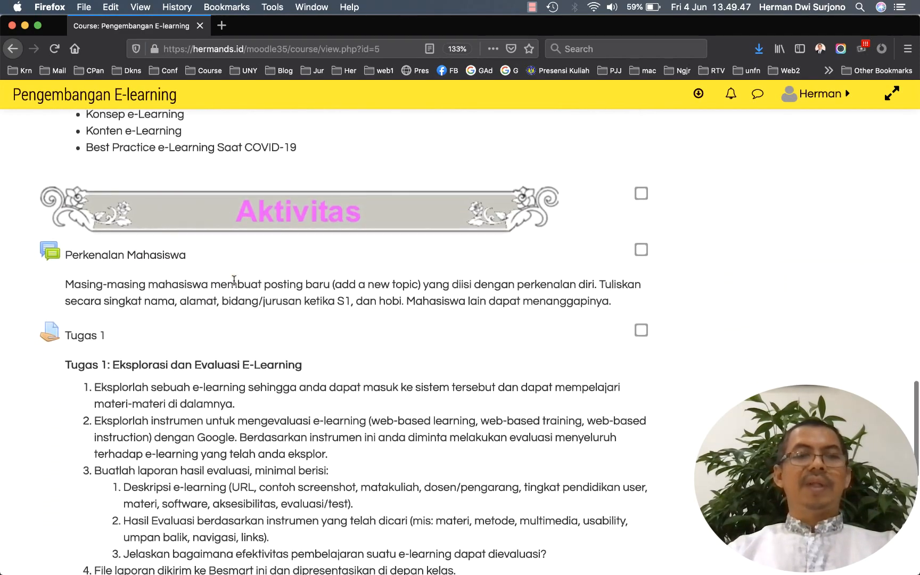
{"action": "scroll", "coordinate": [235, 281], "scroll_direction": "down", "scroll_amount": 14}
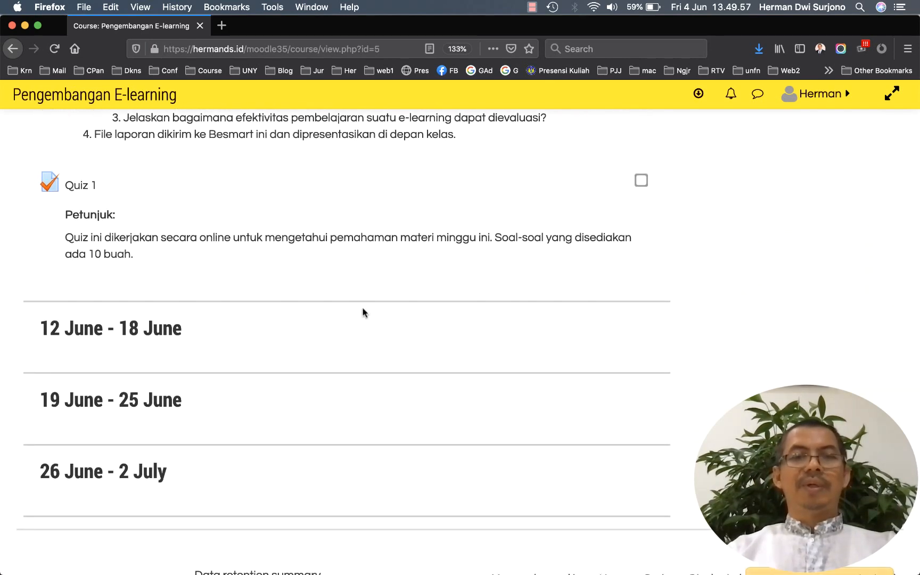
{"action": "scroll", "coordinate": [364, 313], "scroll_direction": "down", "scroll_amount": 1}
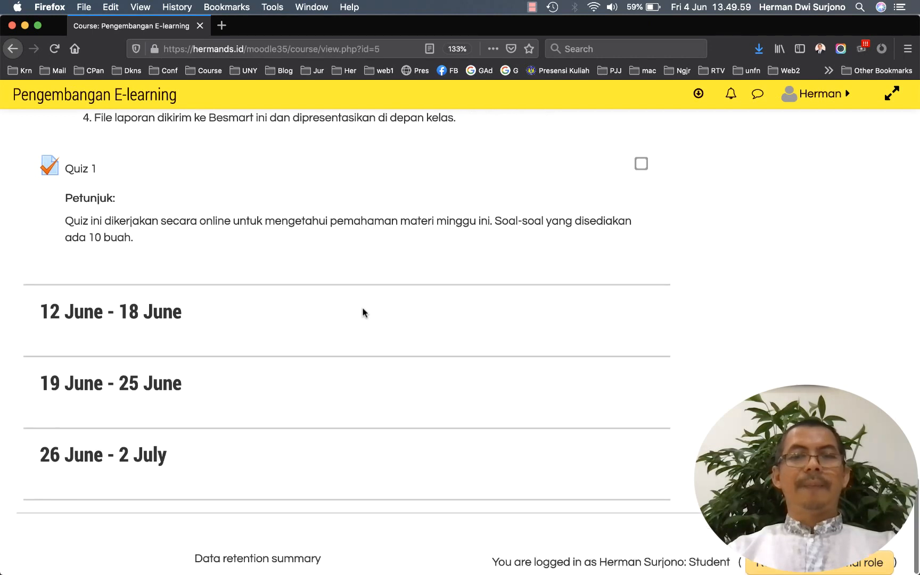